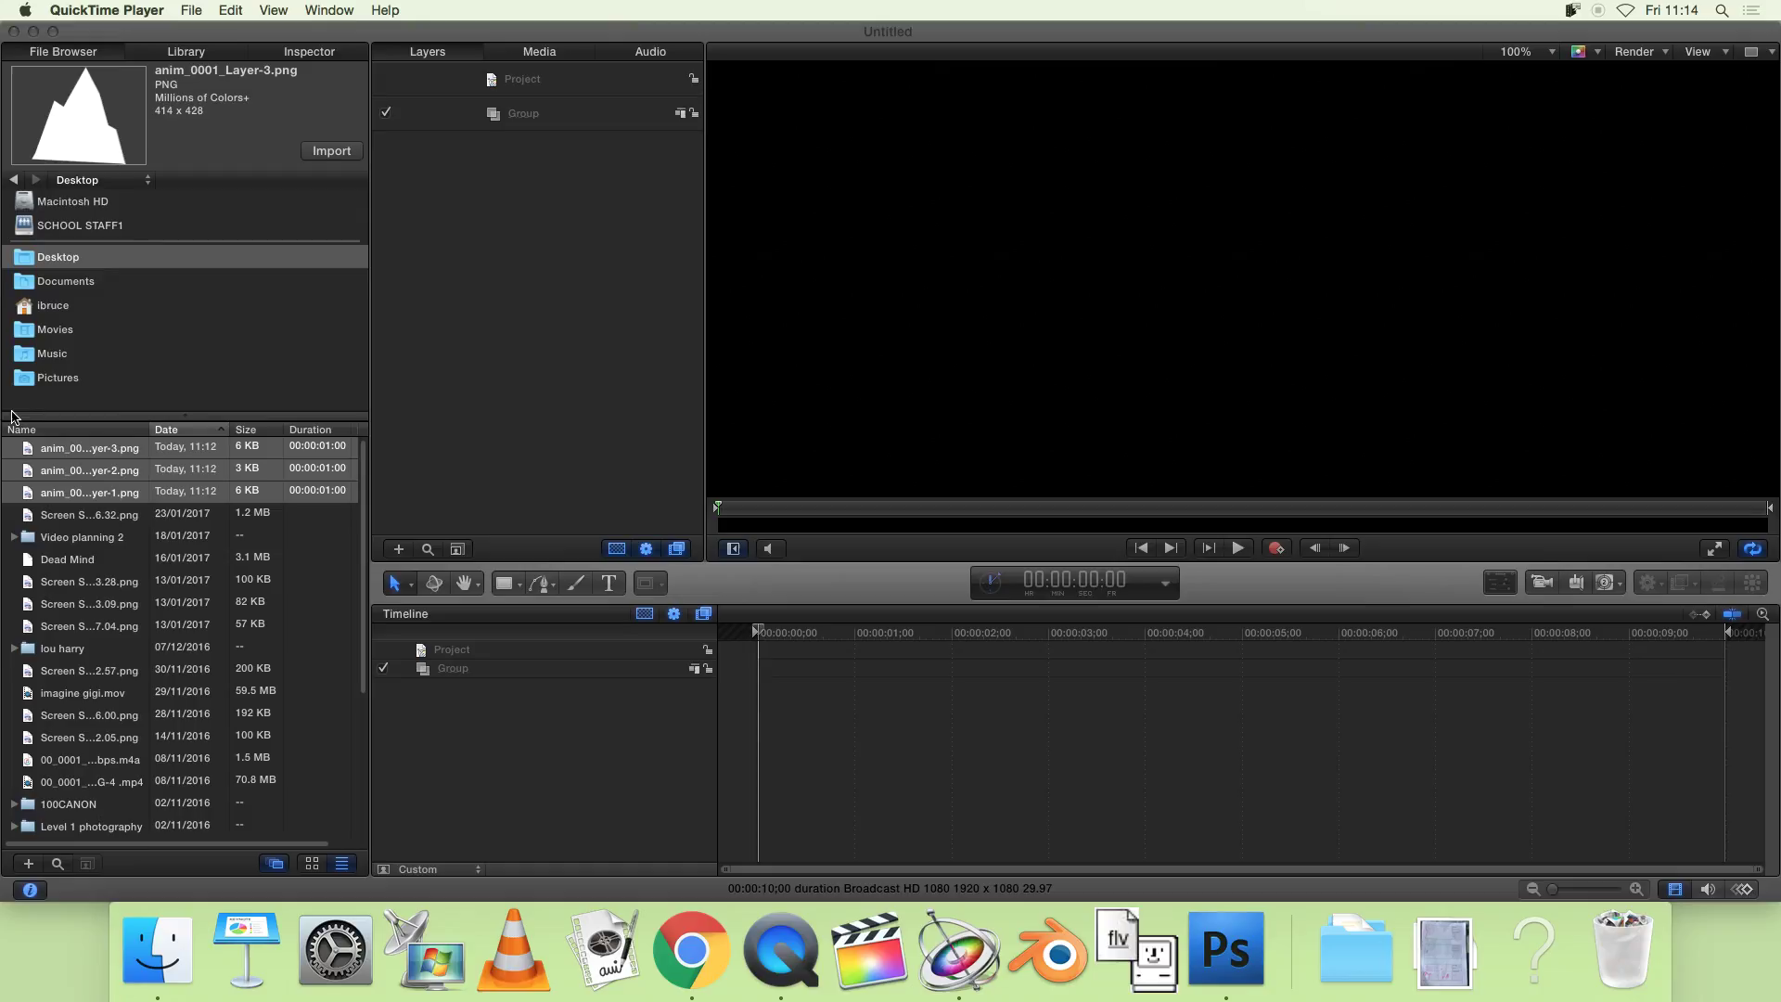
# Preview the iceberg, sky and water anim PNG files in the File Browser and select all three.
pyautogui.click(130, 454)
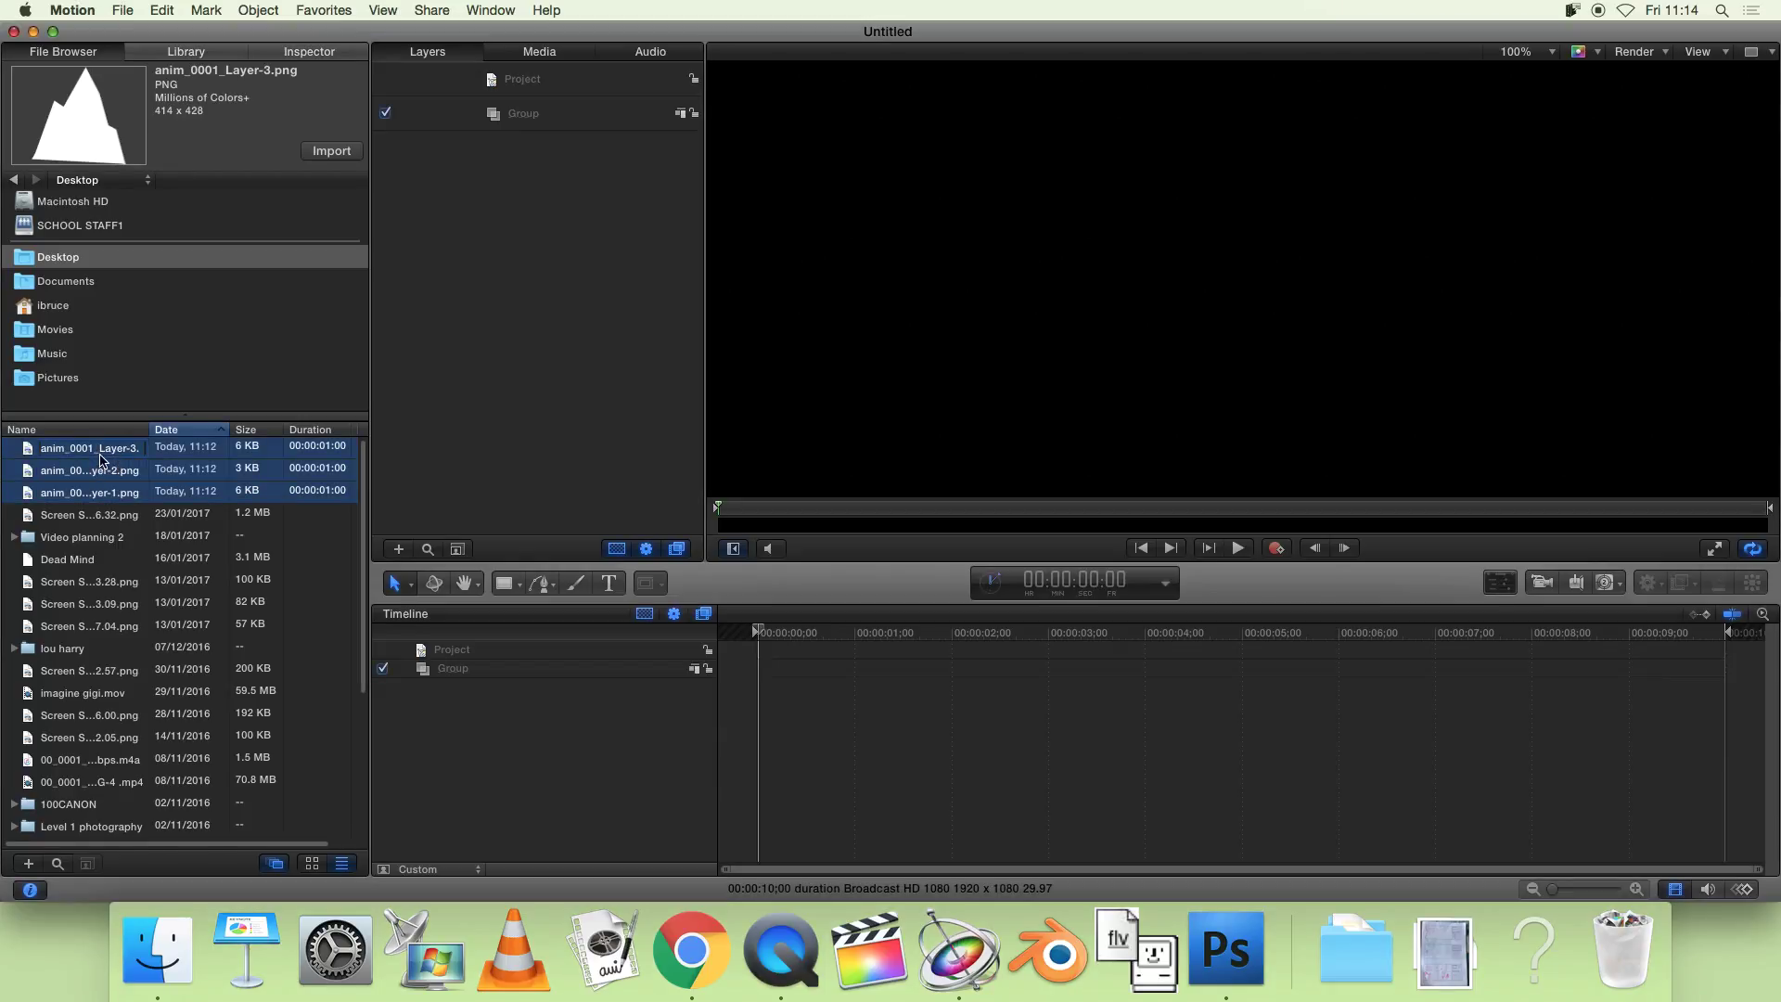
pyautogui.press('v')
pyautogui.click(95, 448)
pyautogui.click(103, 473)
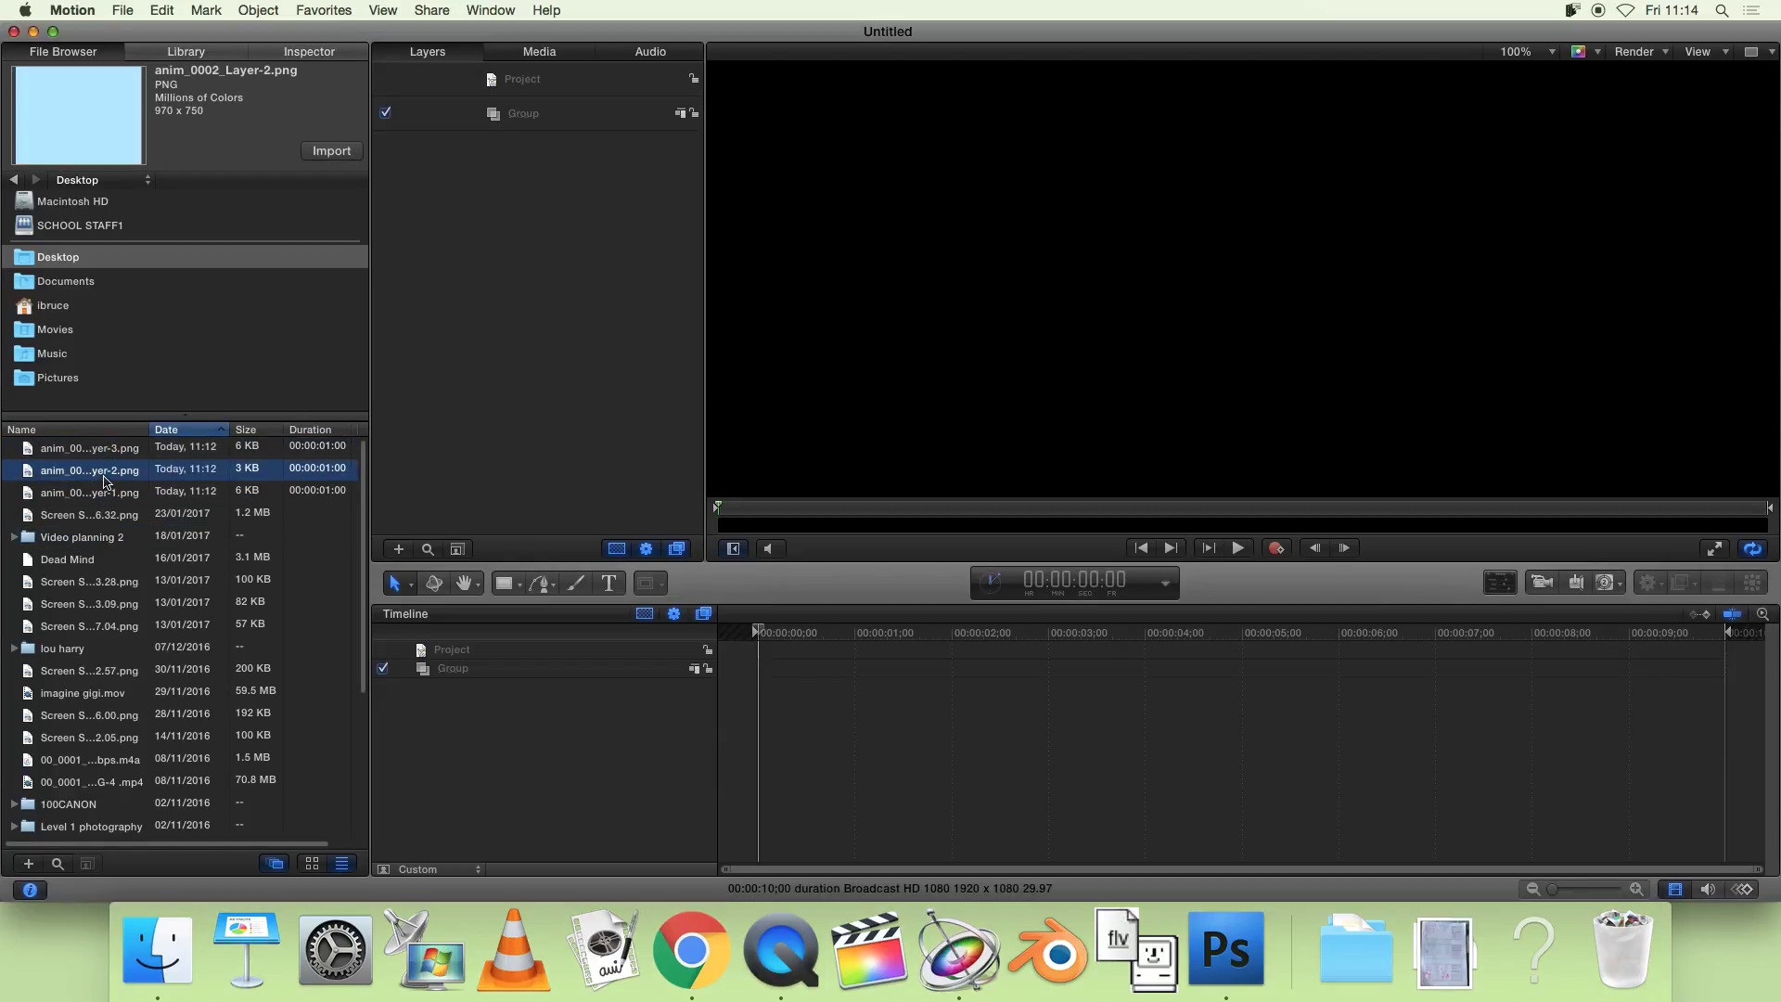
pyautogui.click(105, 493)
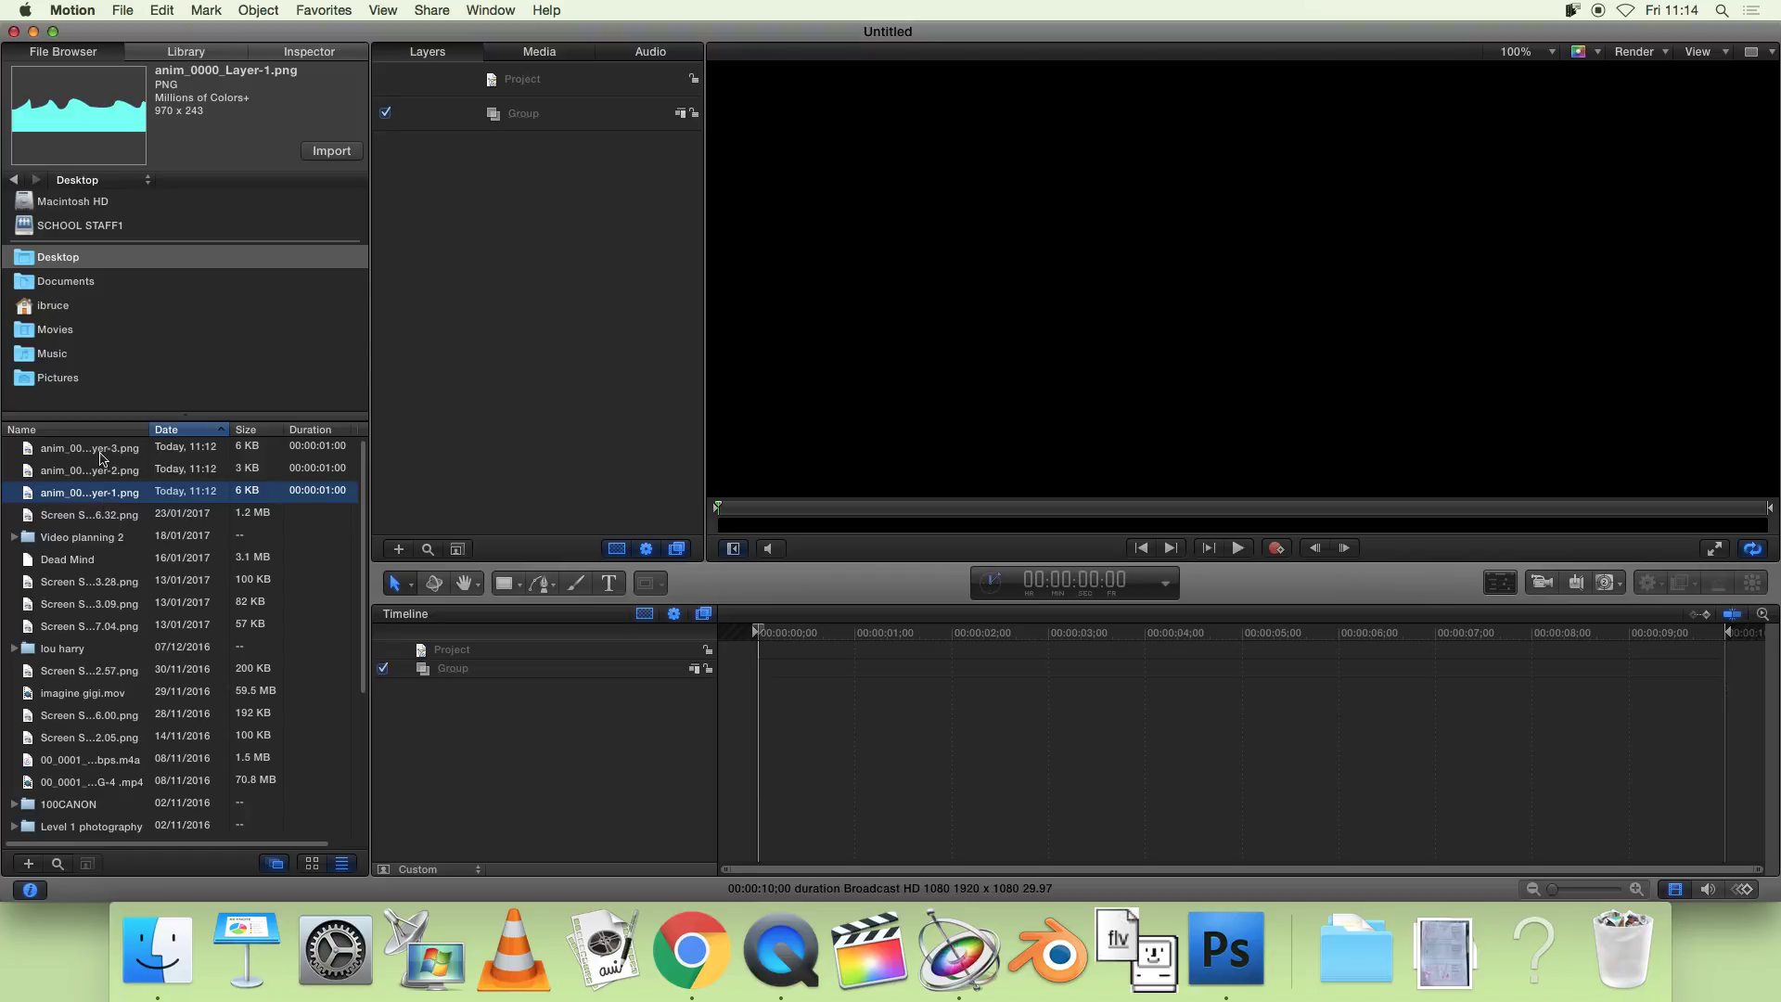
pyautogui.keyDown('shift'); pyautogui.click(102, 454); pyautogui.keyUp('shift')
# Add the three images as layers and move the sky layer anim_0002_Layer-2 to the bottom of the stack.
pyautogui.moveTo(74, 455); pyautogui.dragTo(564, 160)
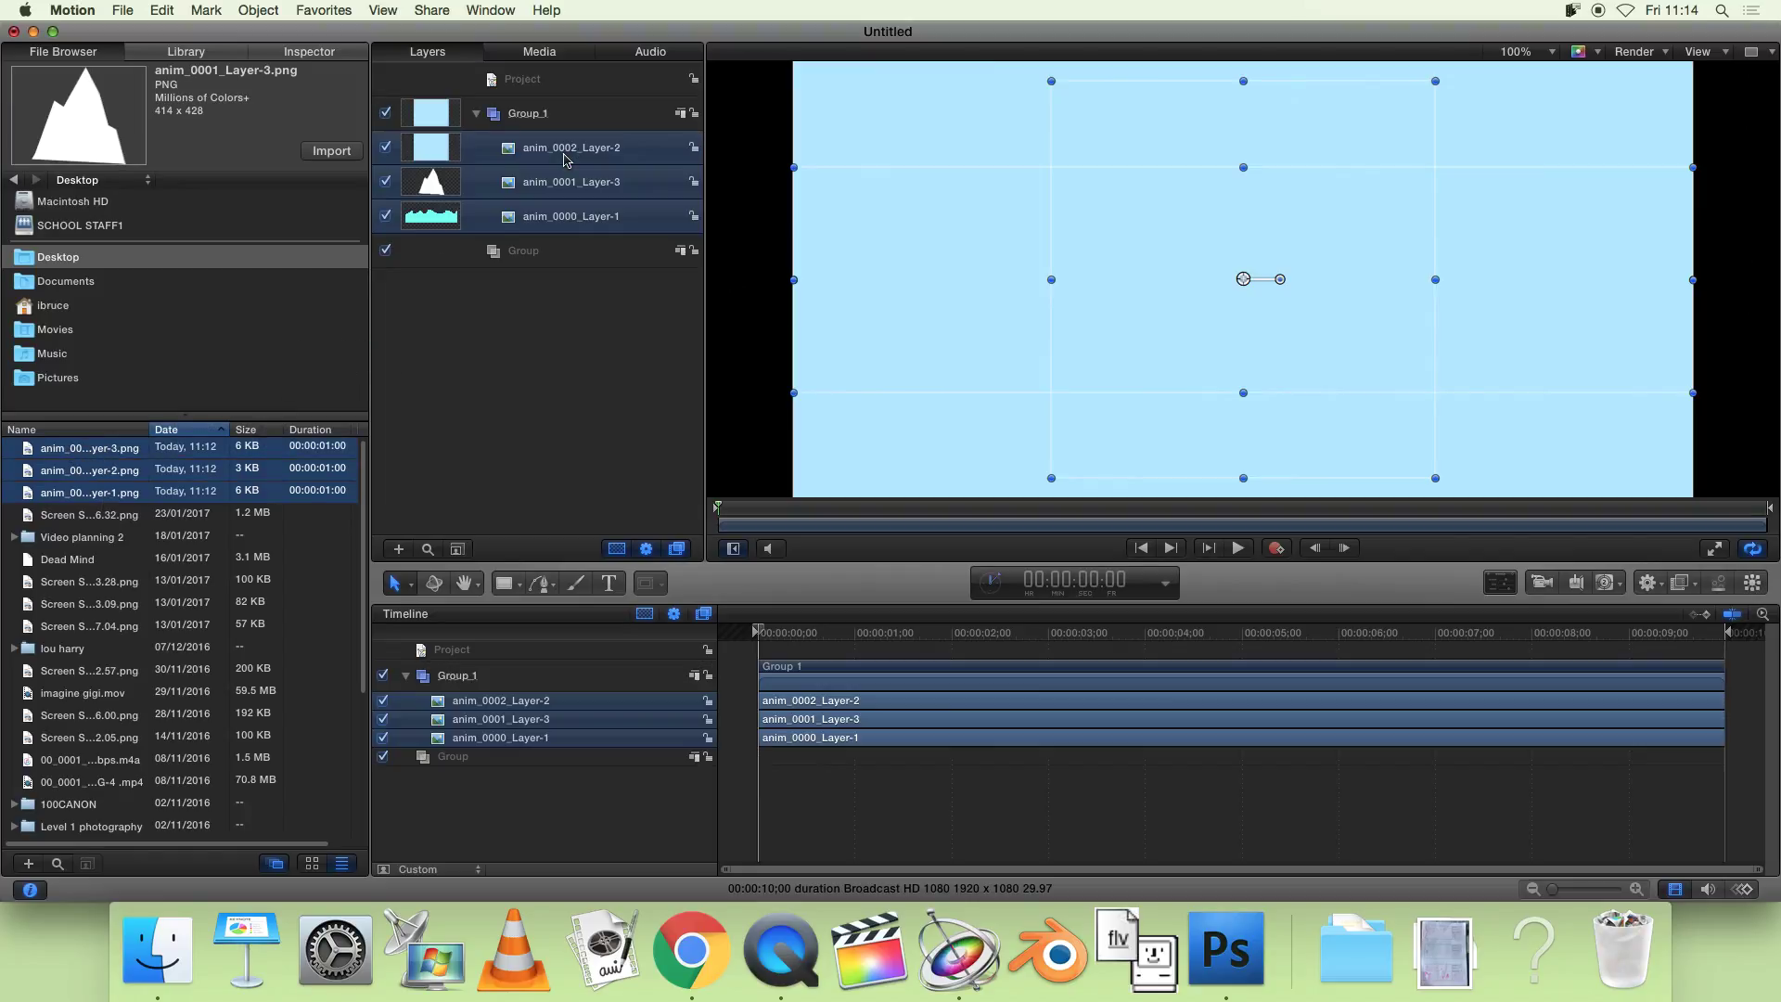
pyautogui.click(777, 638)
pyautogui.click(942, 821)
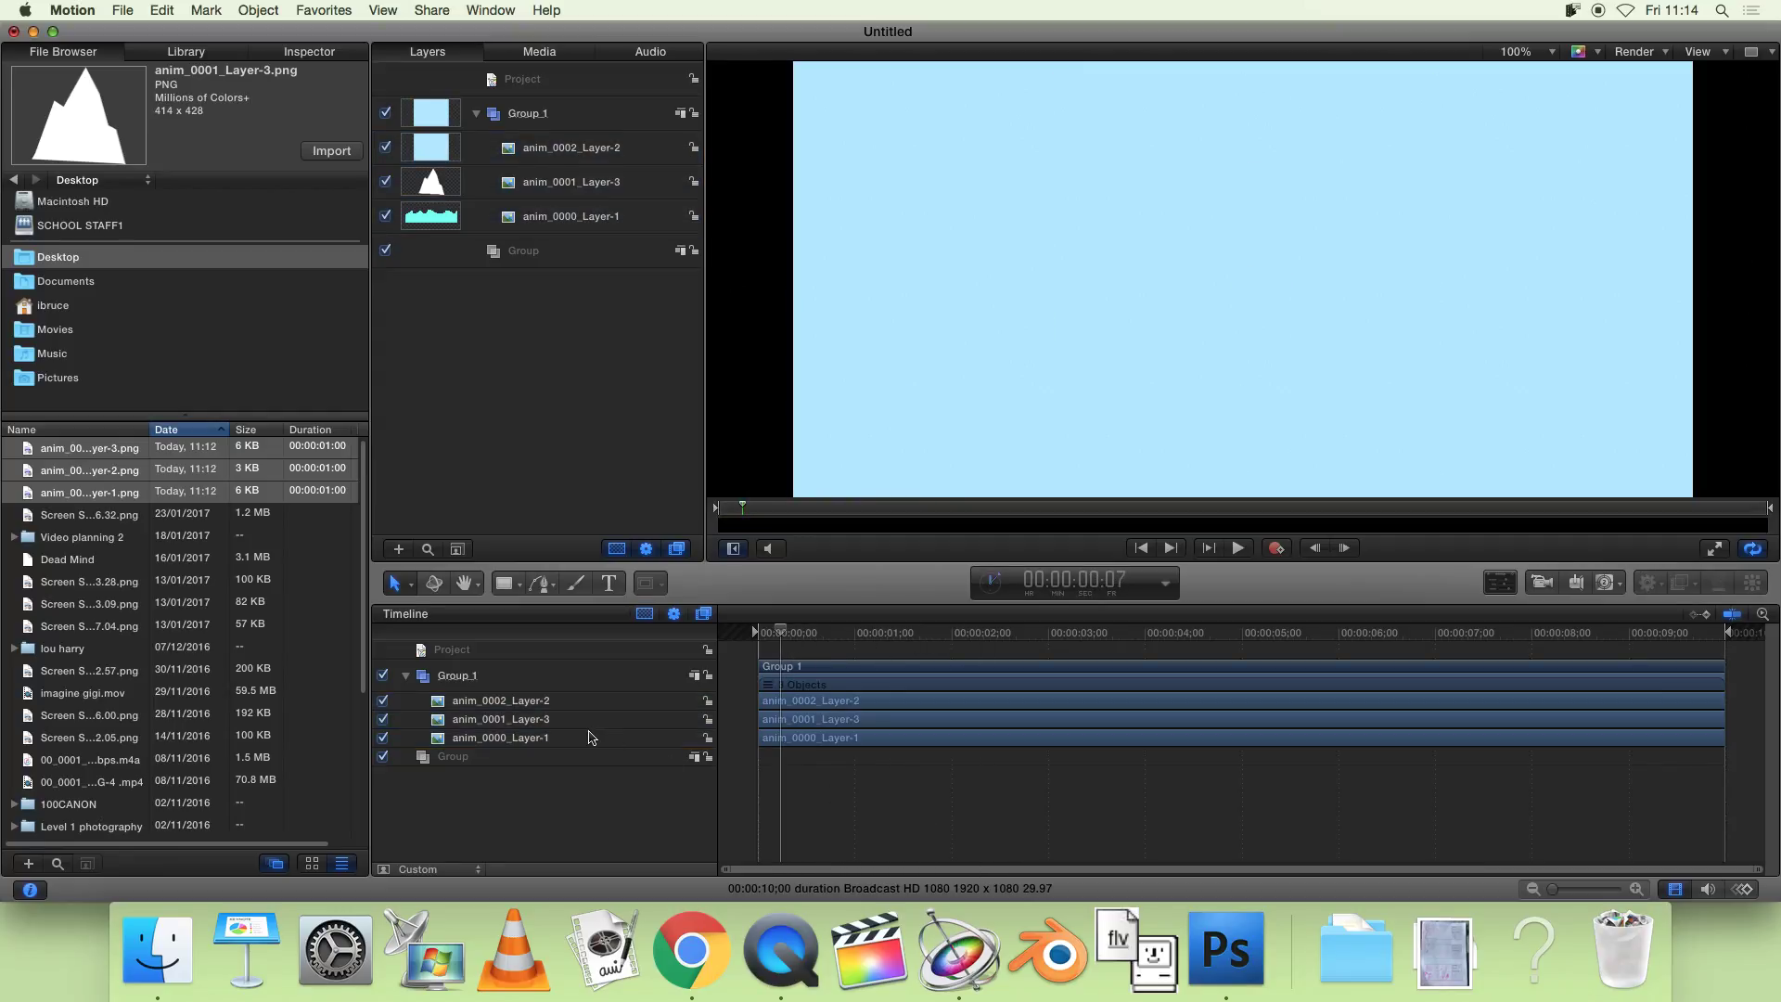
pyautogui.click(522, 703)
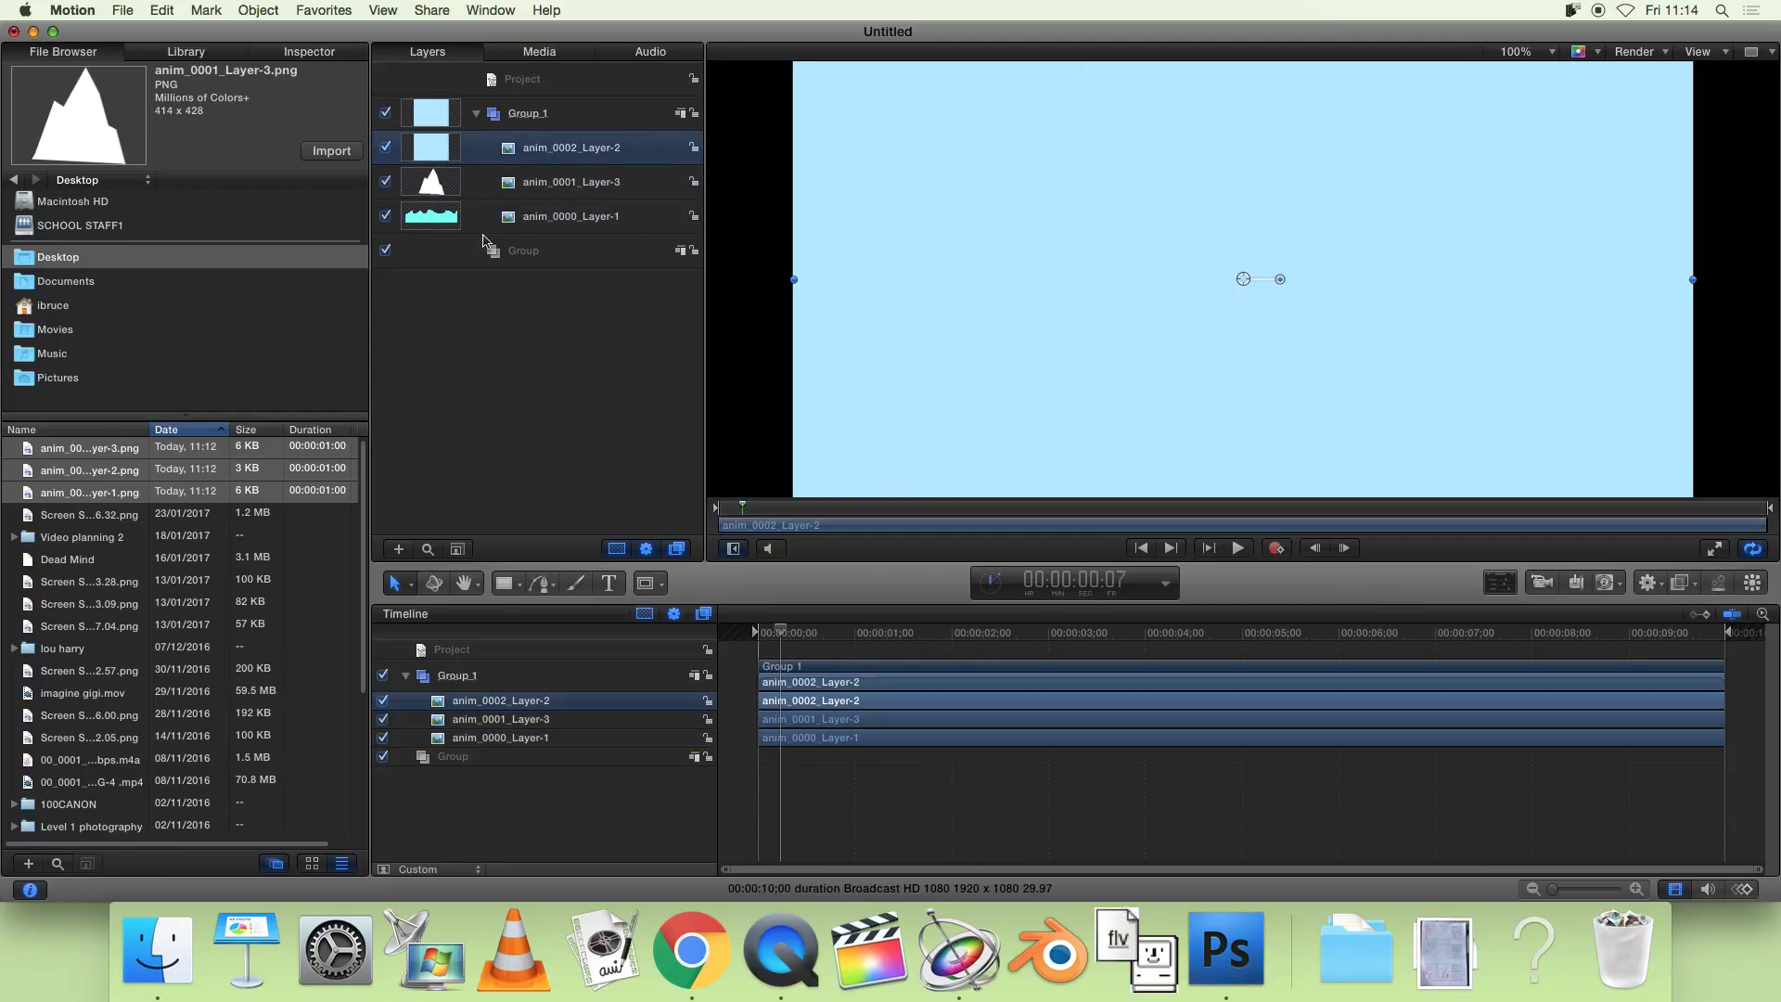
pyautogui.moveTo(582, 147)
pyautogui.mouseDown()
pyautogui.moveTo(561, 236)
pyautogui.moveTo(565, 144)
pyautogui.mouseUp()
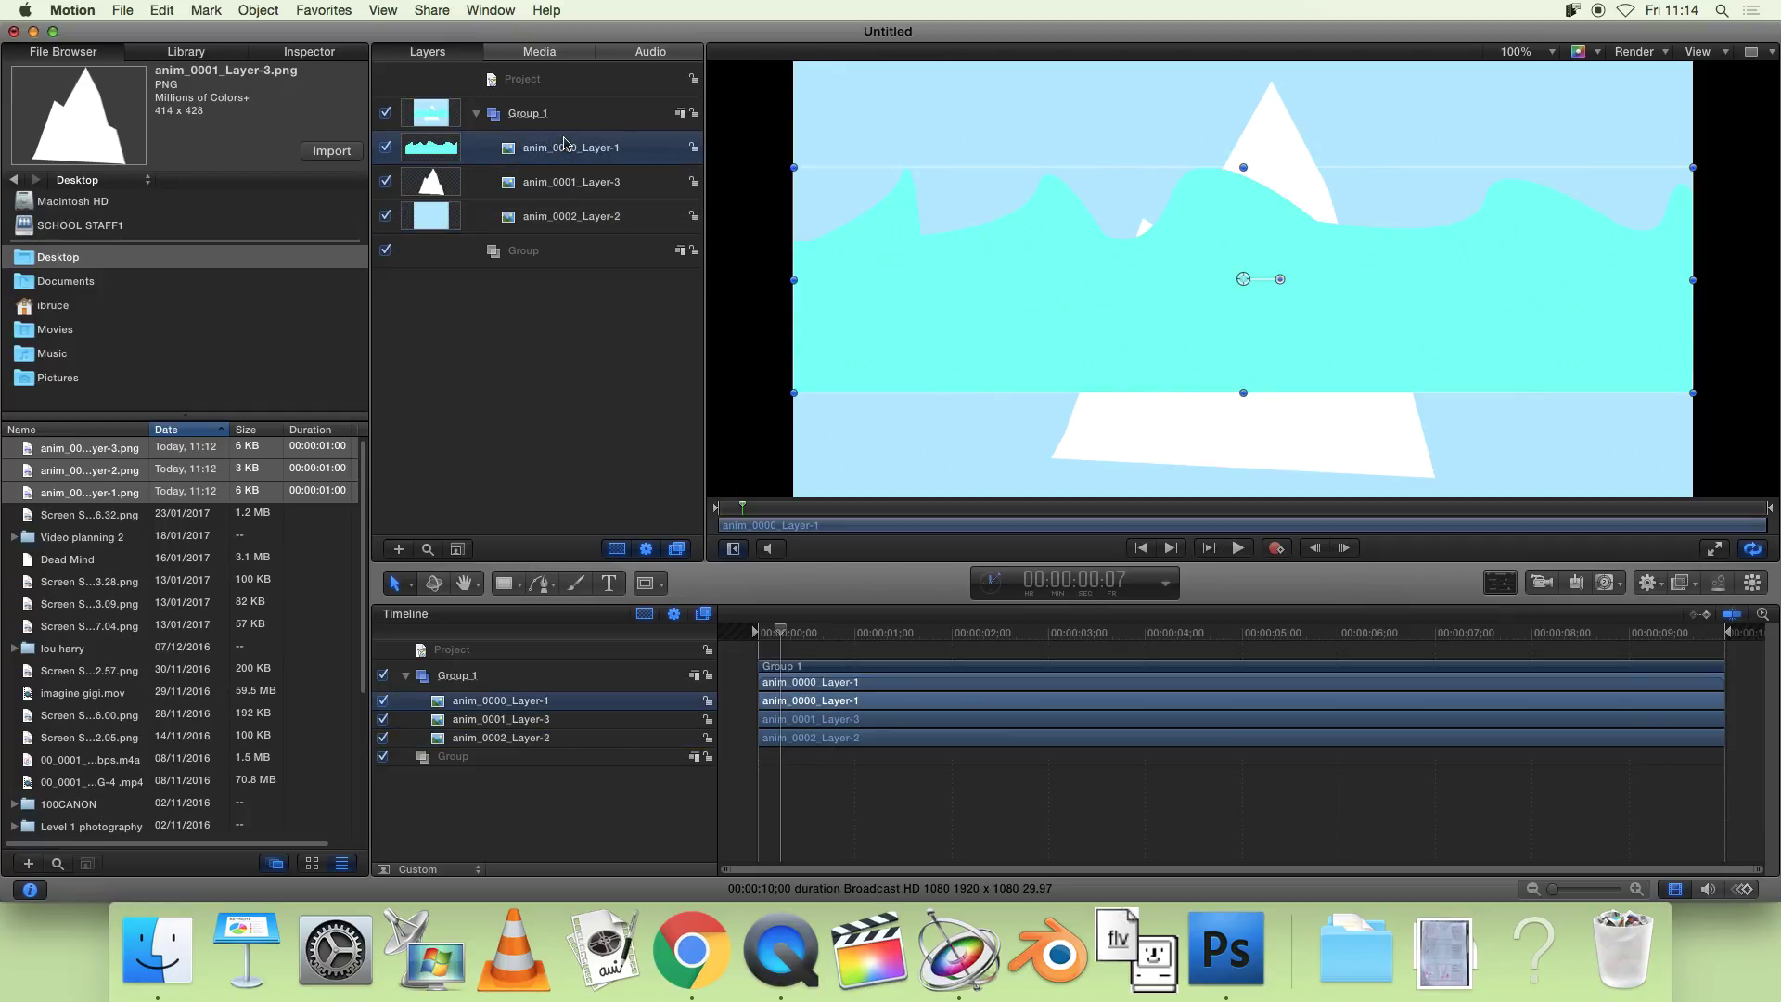
# Fit the canvas view to the frame and nudge the water and iceberg layers lower.
pyautogui.moveTo(1146, 270); pyautogui.dragTo(1145, 384)
pyautogui.click(1269, 212)
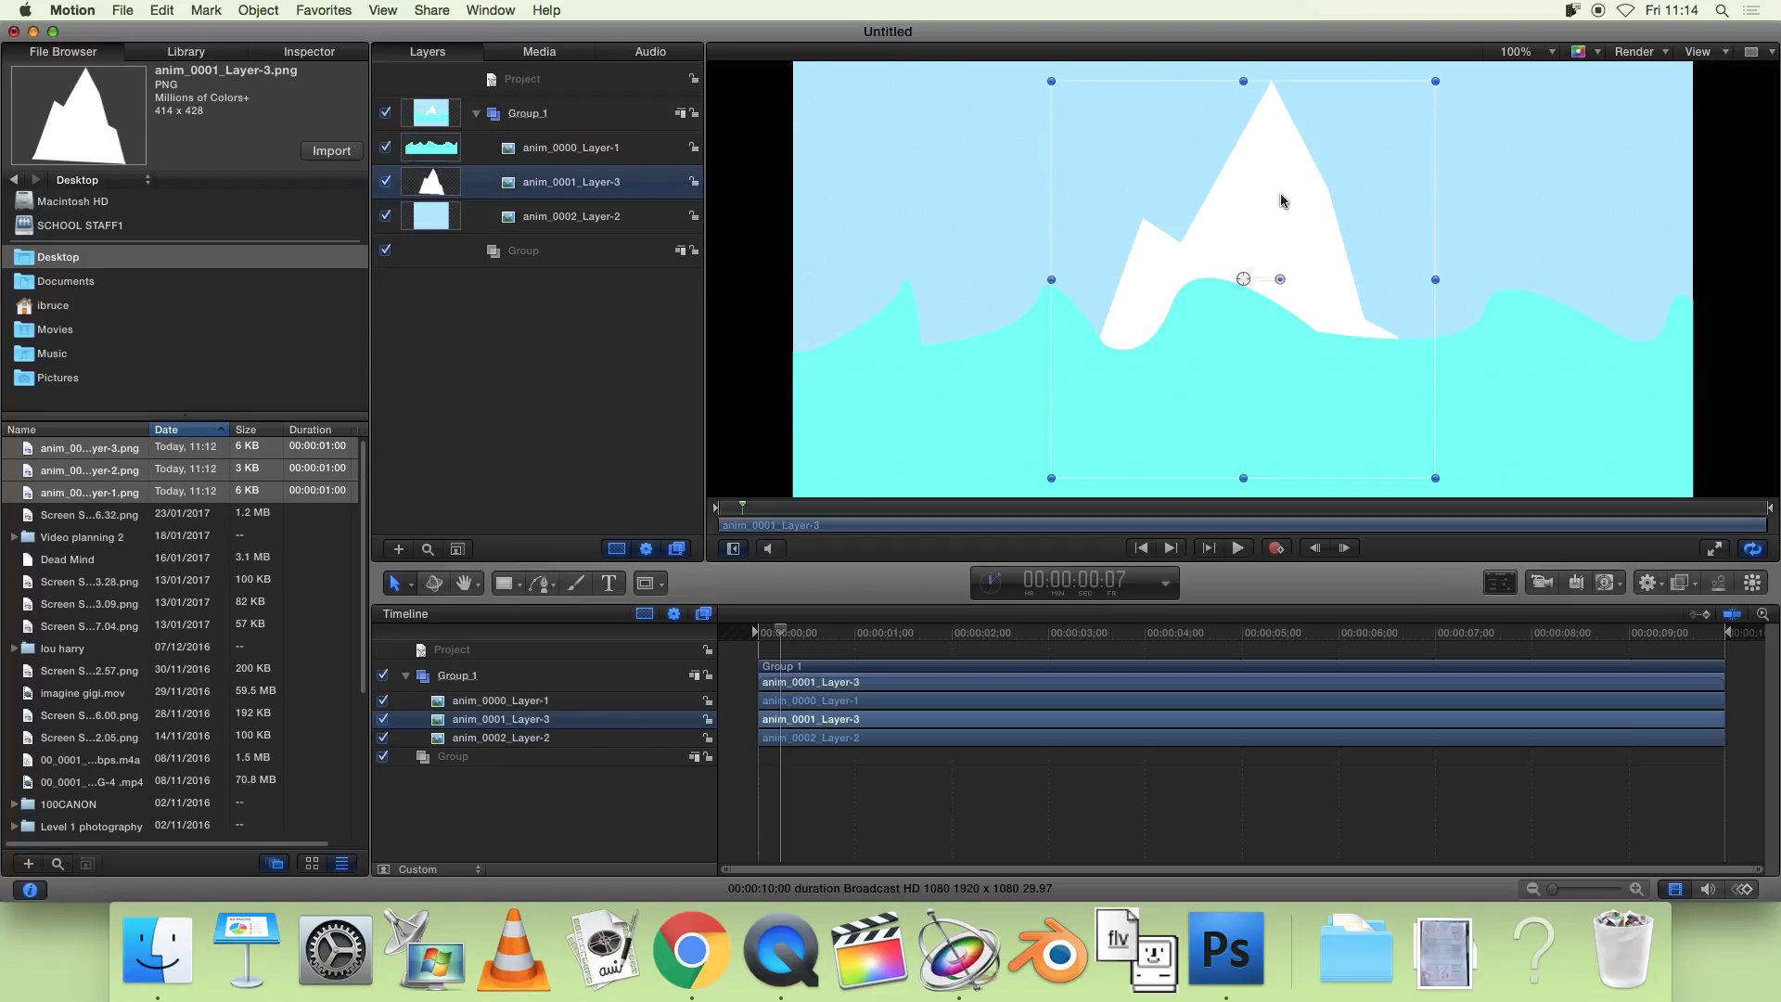
pyautogui.click(1532, 57)
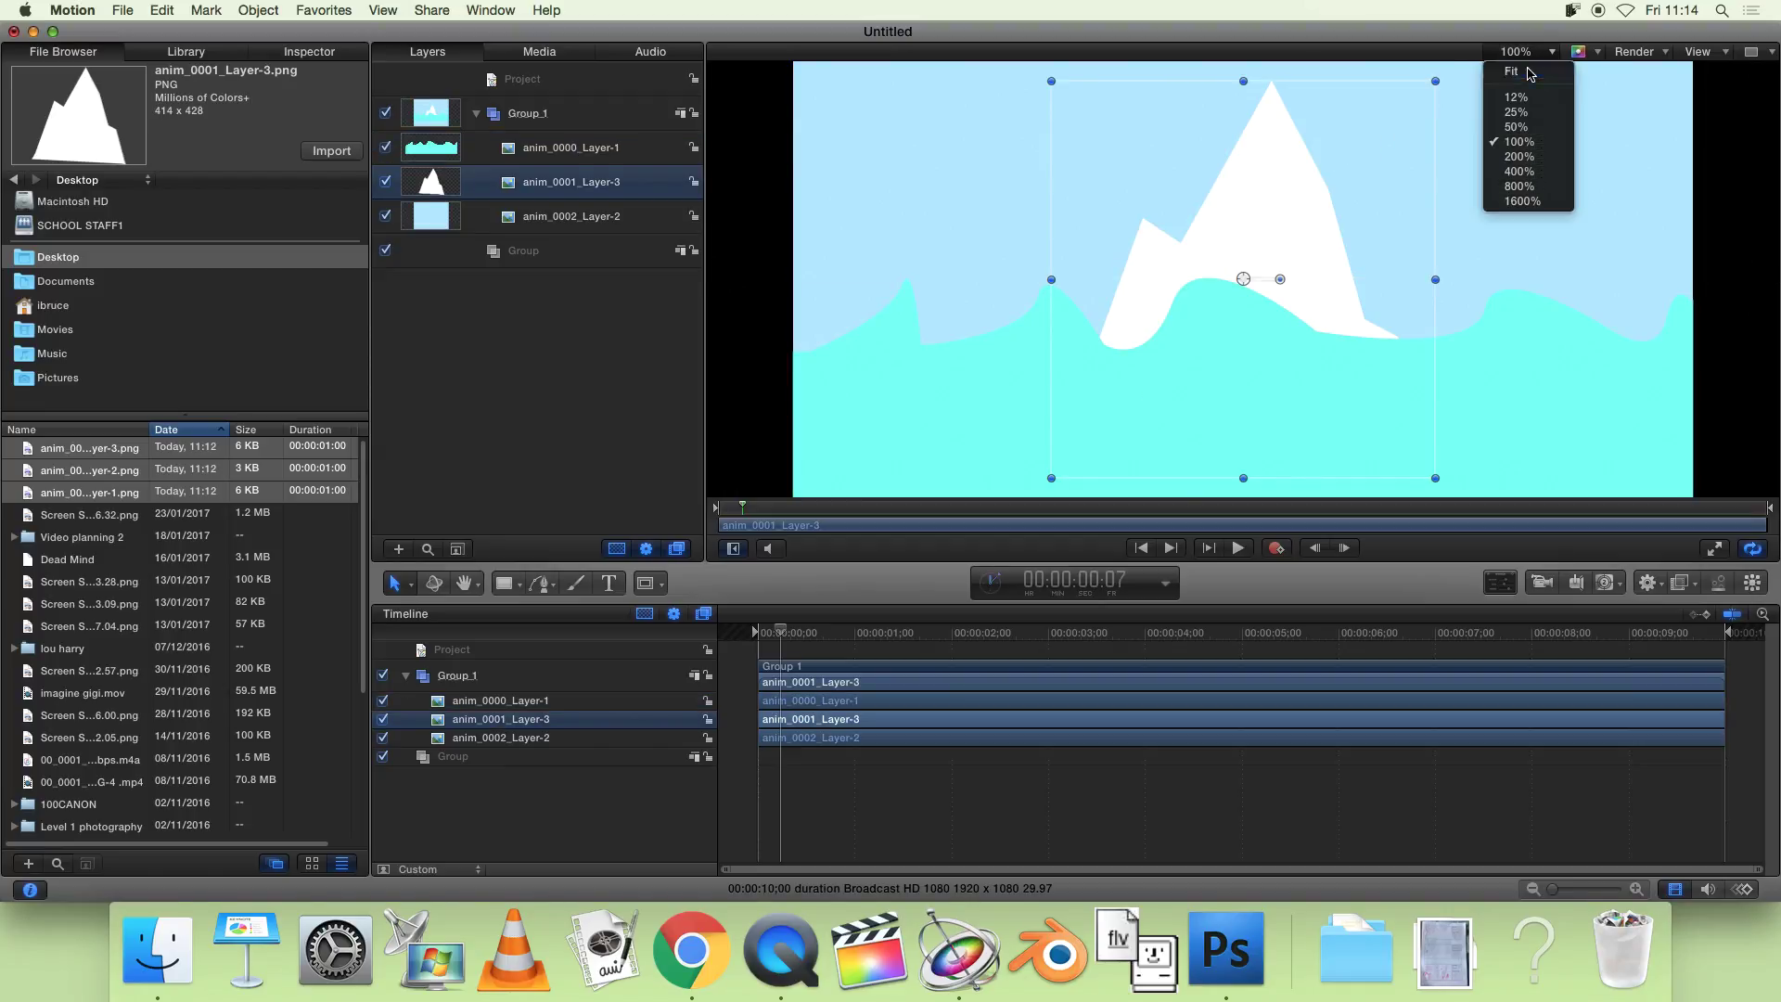
pyautogui.click(1527, 73)
pyautogui.click(1103, 366)
pyautogui.moveTo(1103, 367); pyautogui.dragTo(1110, 418)
pyautogui.moveTo(1211, 296); pyautogui.dragTo(1210, 313)
pyautogui.click(1669, 453)
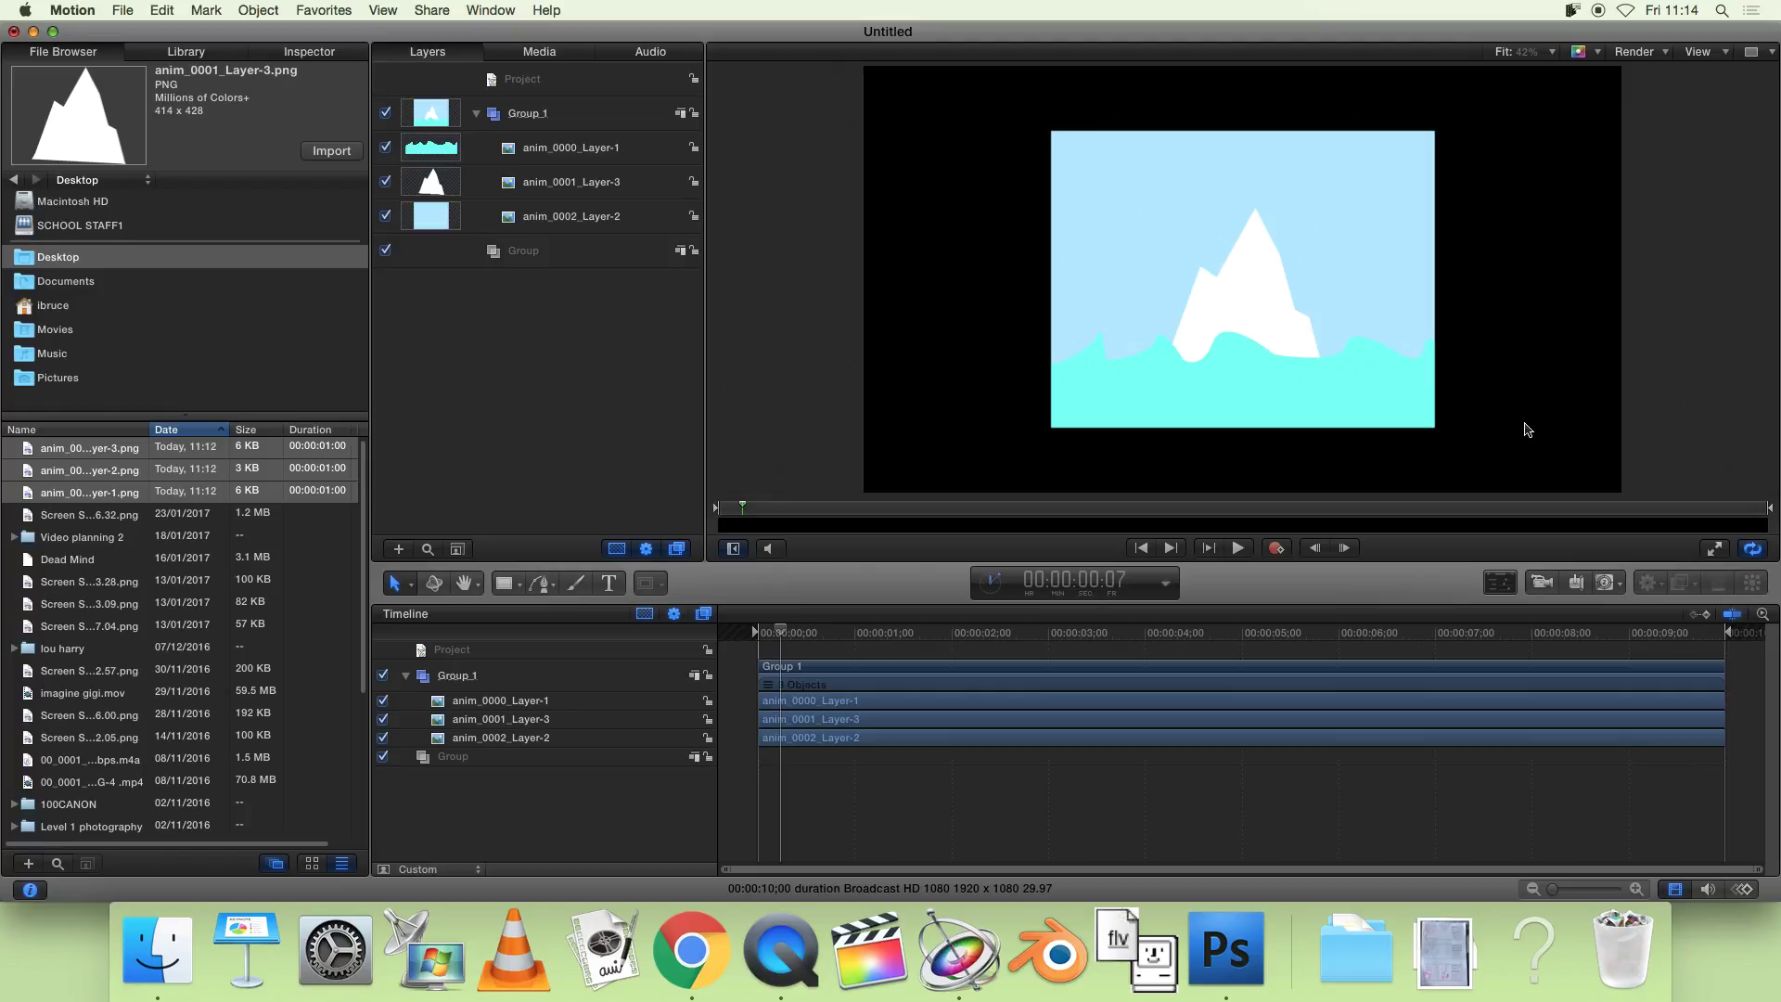
# At the 3-second mark, add a Rotation keyframe to the water layer in Inspector Properties.
pyautogui.moveTo(785, 644); pyautogui.dragTo(1048, 634)
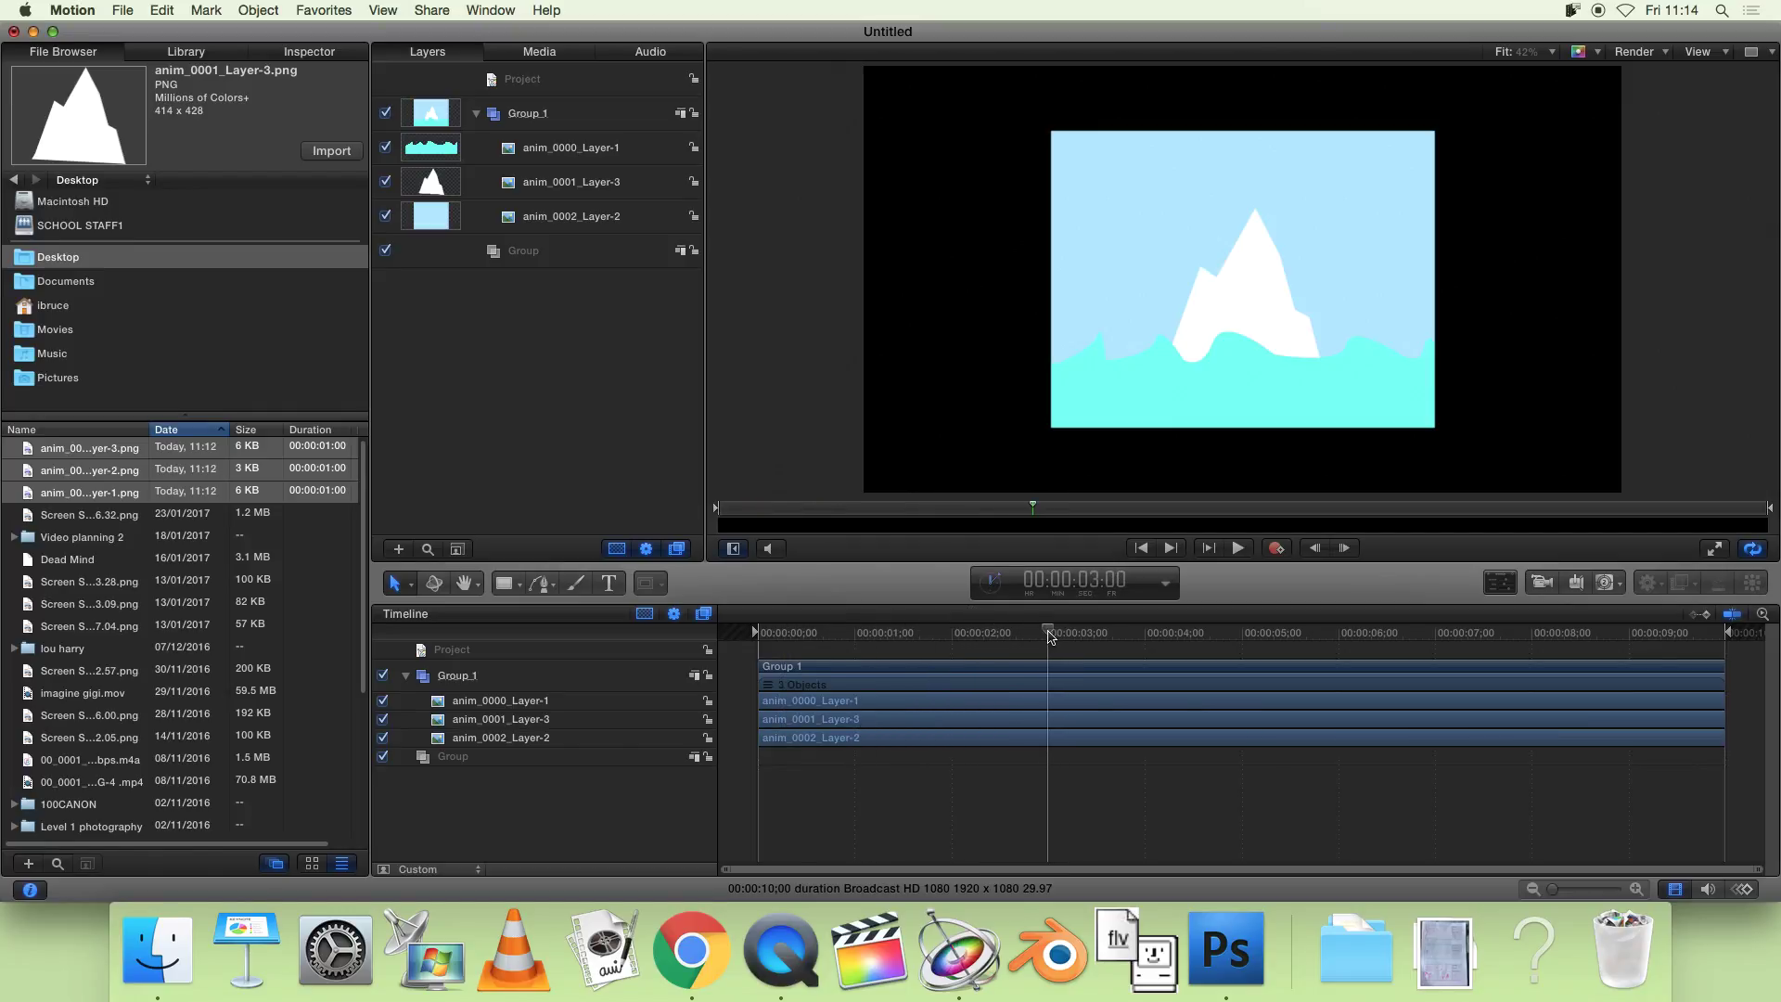
pyautogui.click(1237, 369)
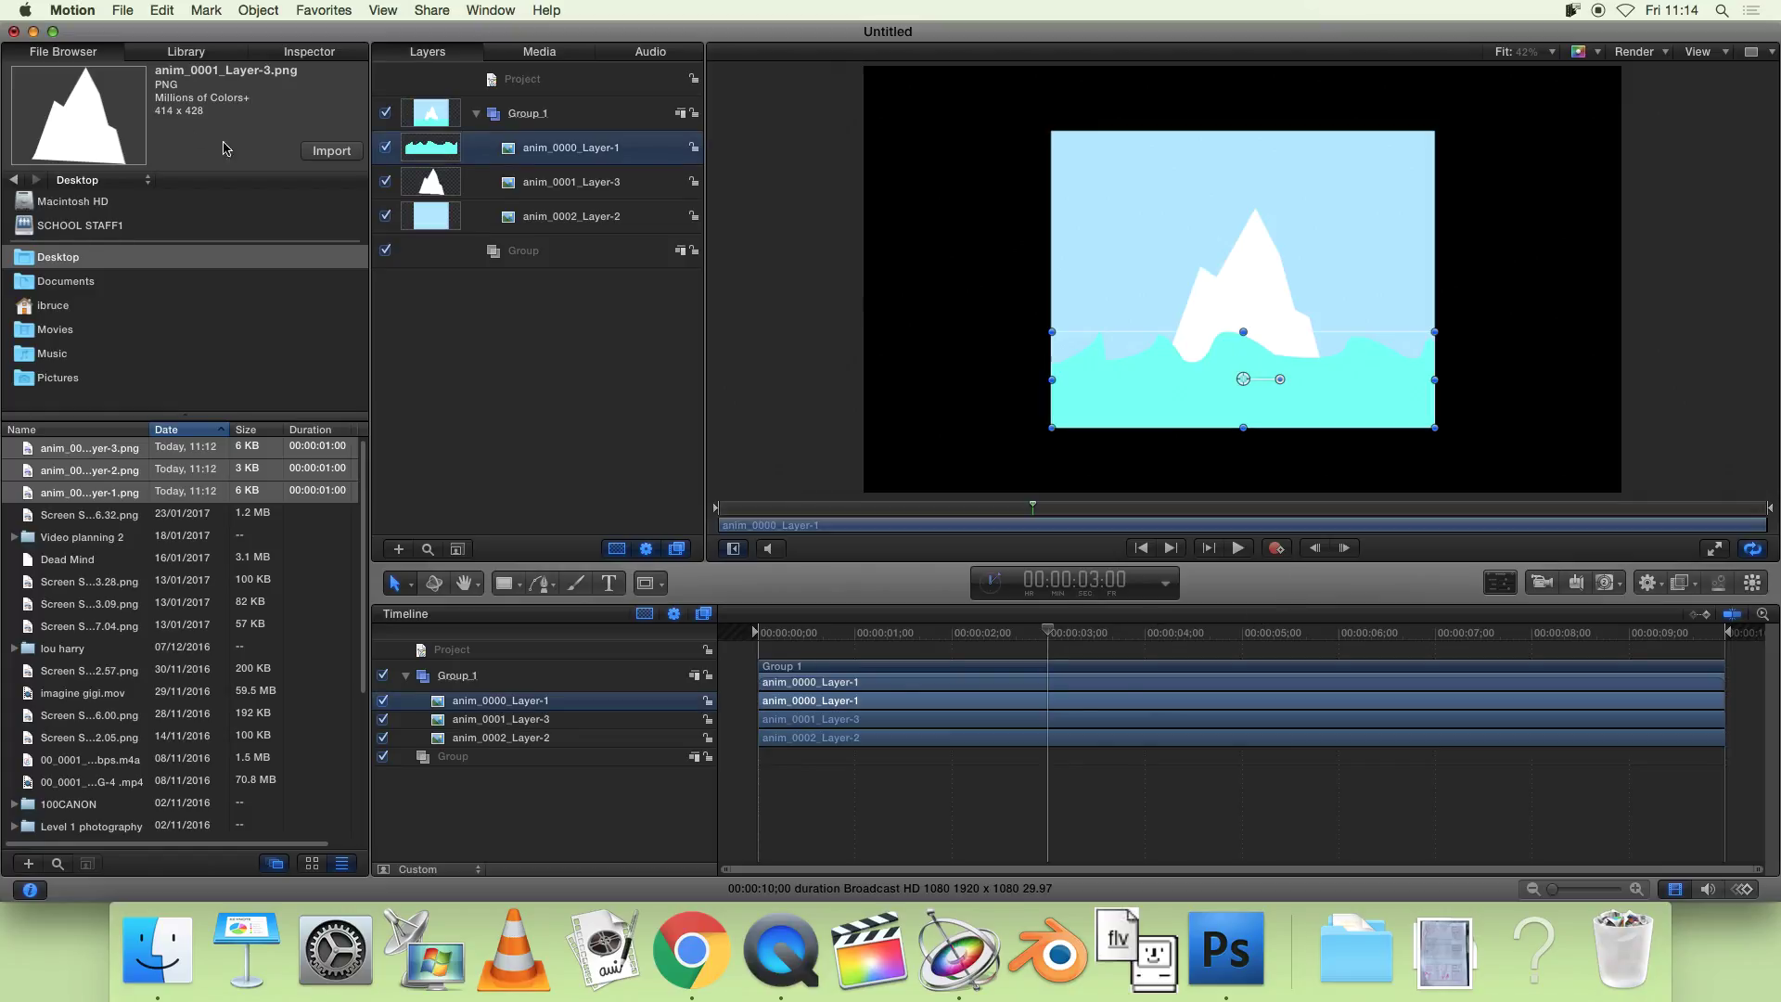
pyautogui.click(302, 53)
pyautogui.click(79, 182)
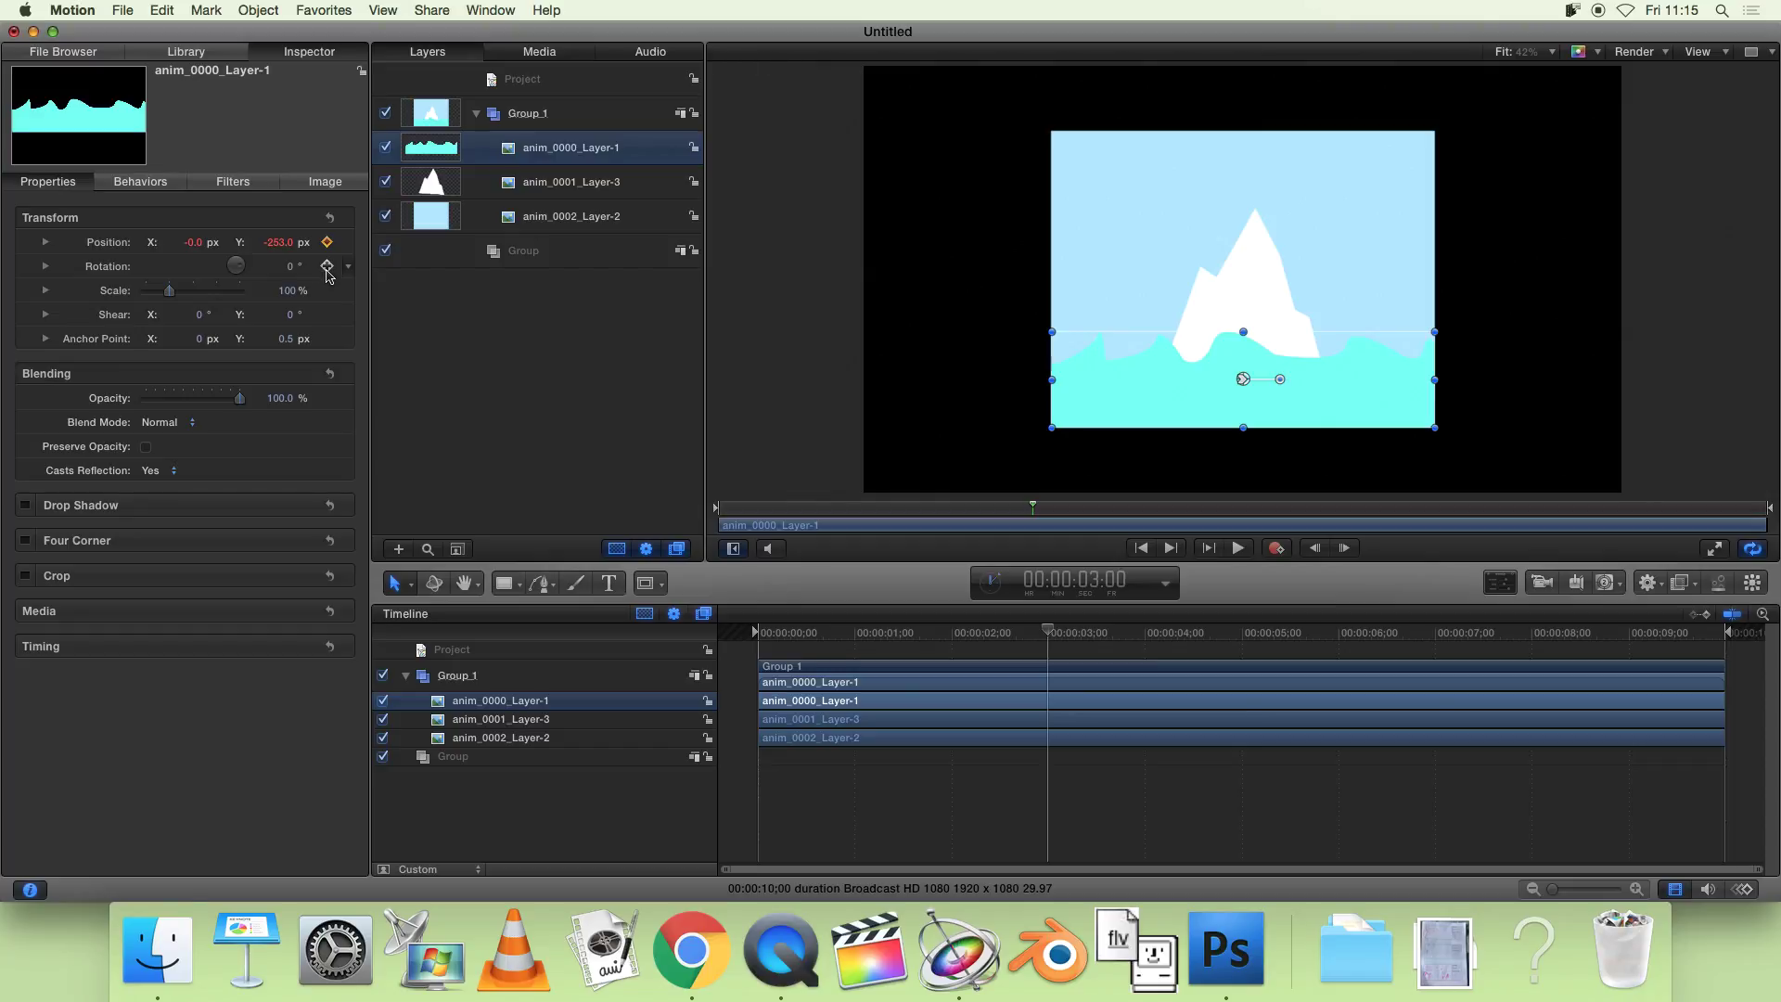
pyautogui.click(327, 268)
# Add Position keyframes to the iceberg and sky, plus a sky Rotation keyframe, then return to start.
pyautogui.click(573, 190)
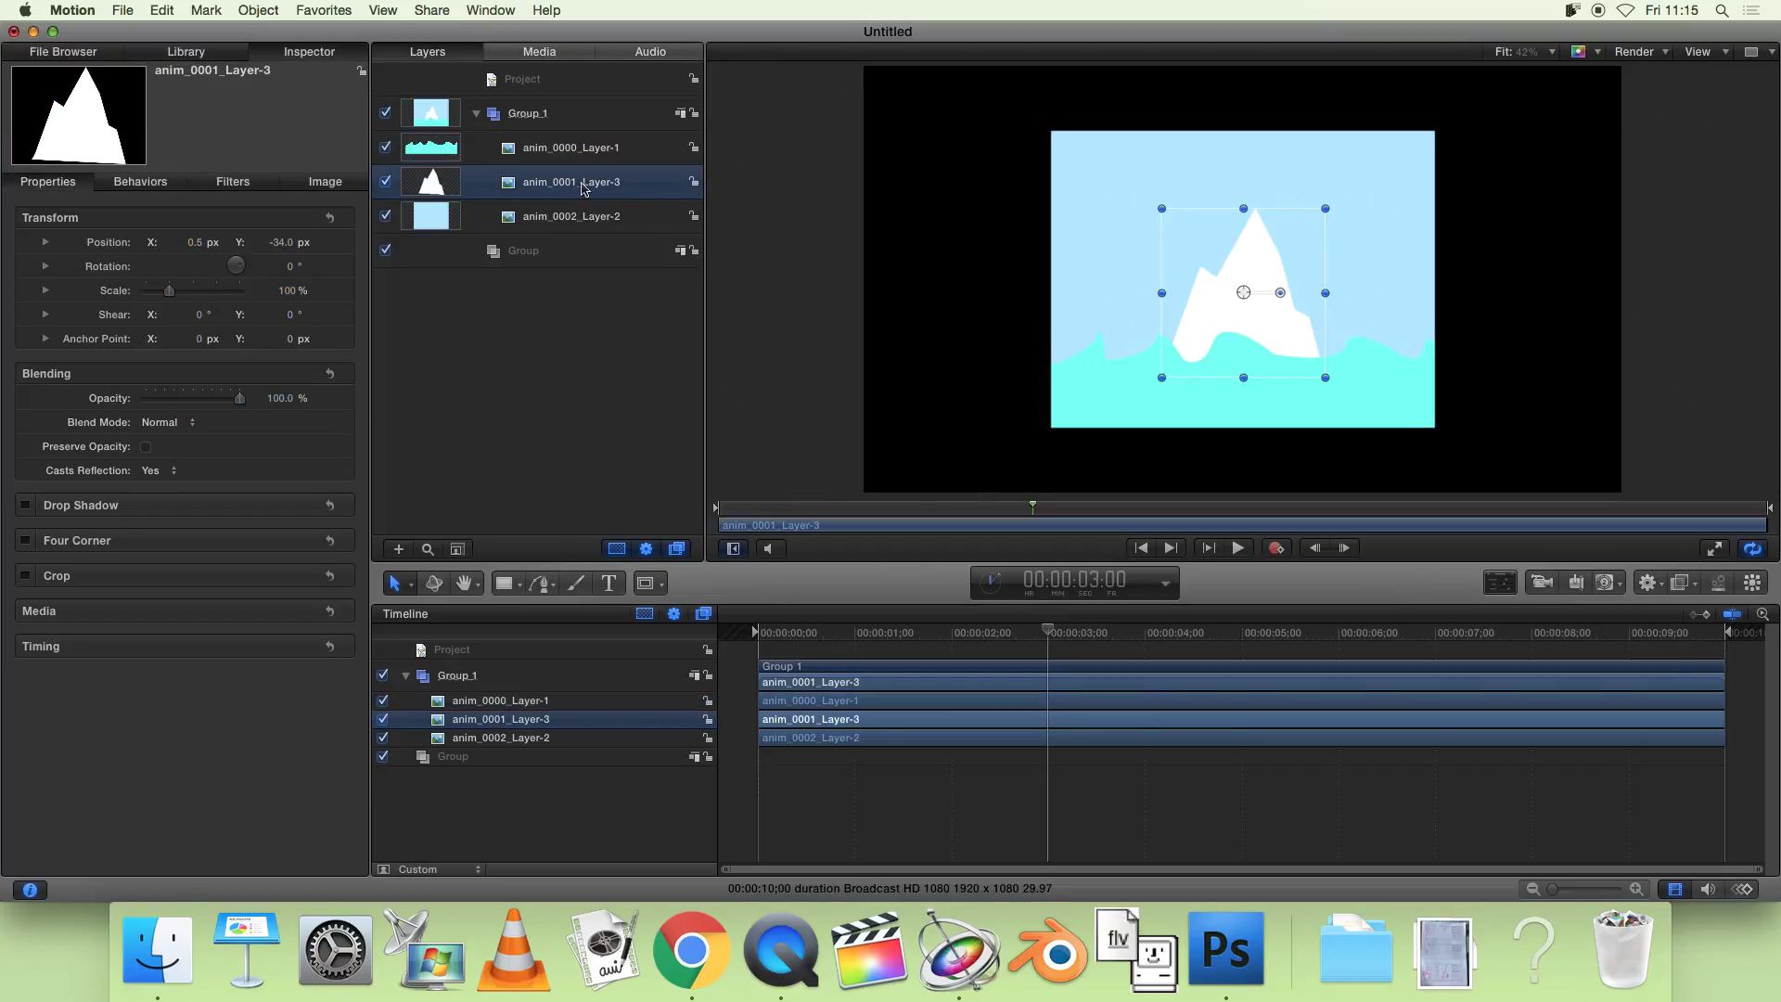
pyautogui.click(326, 242)
pyautogui.doubleClick(582, 183)
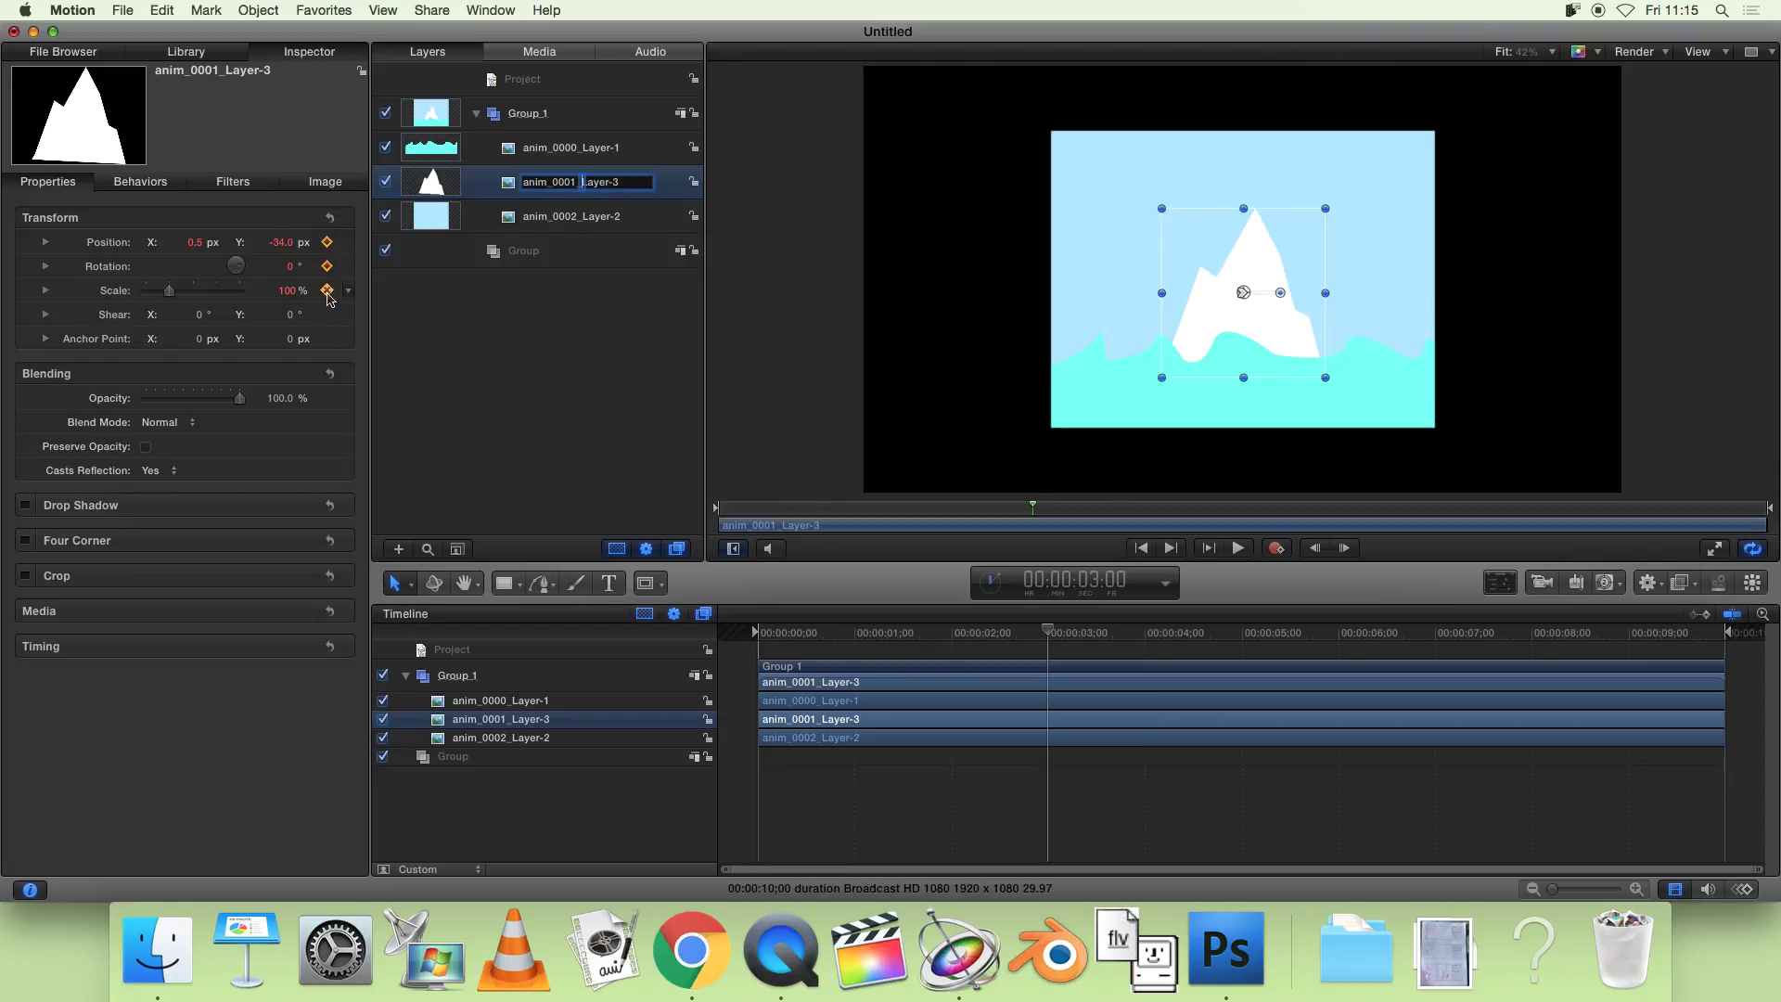
pyautogui.click(535, 223)
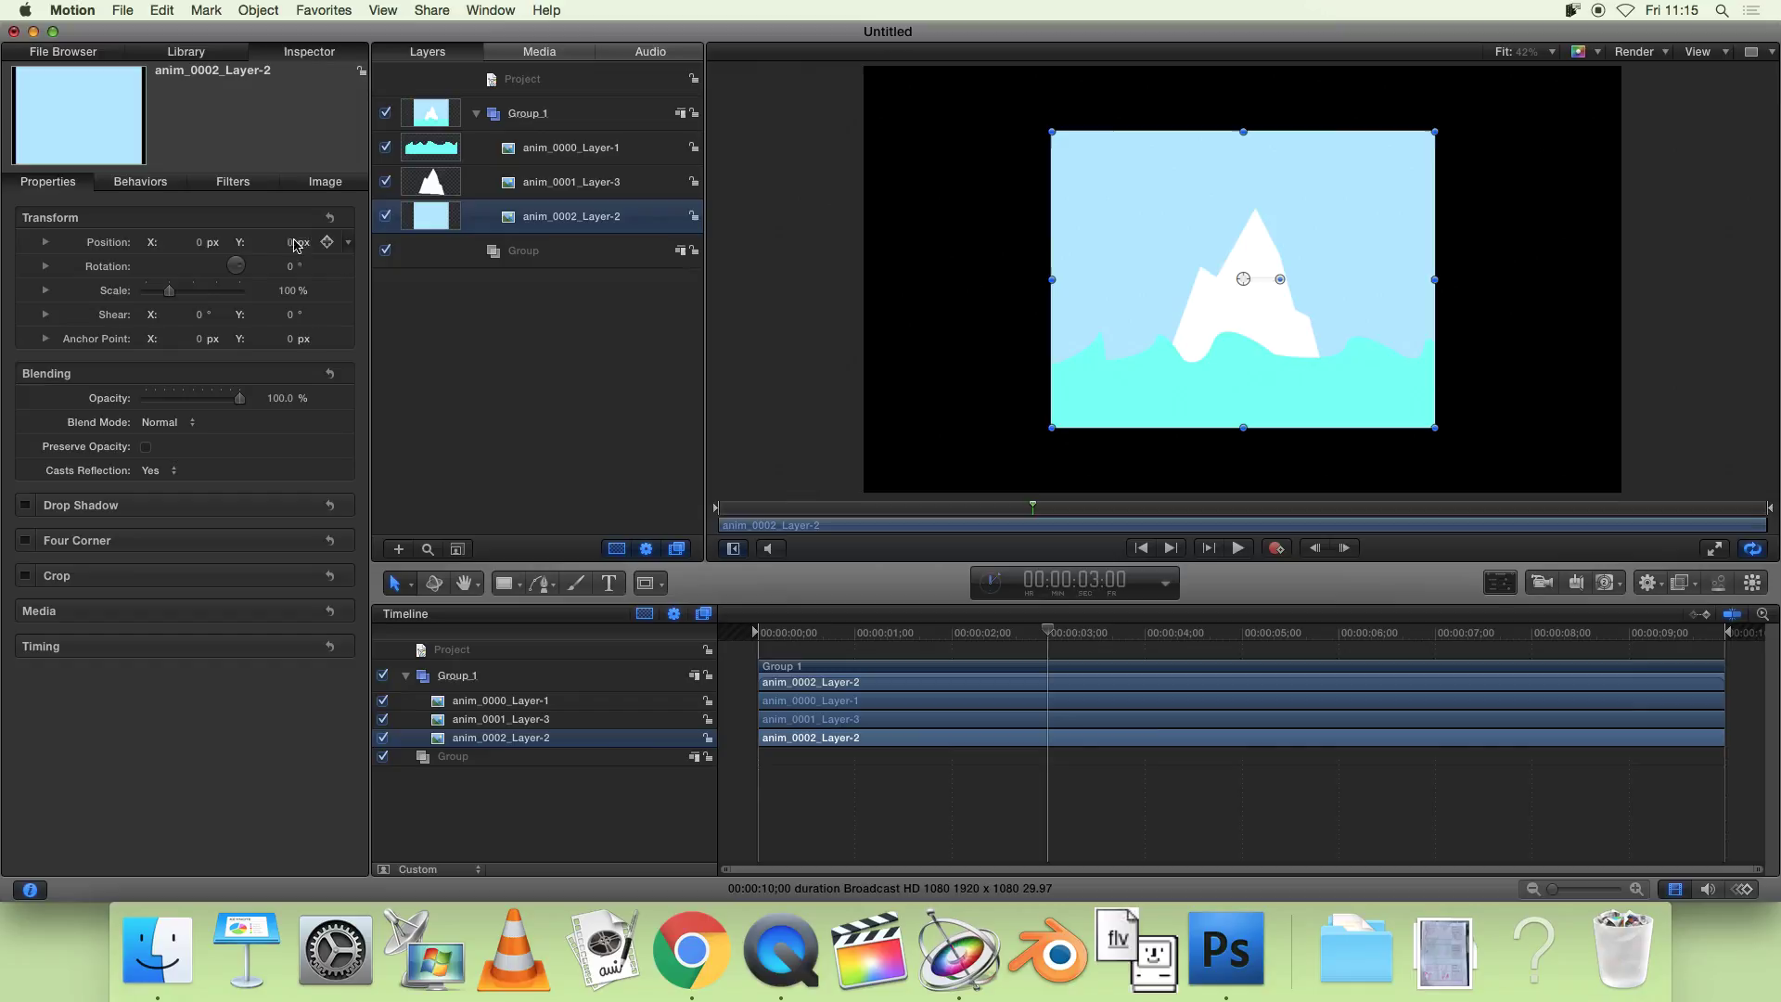
pyautogui.click(326, 242)
pyautogui.click(327, 266)
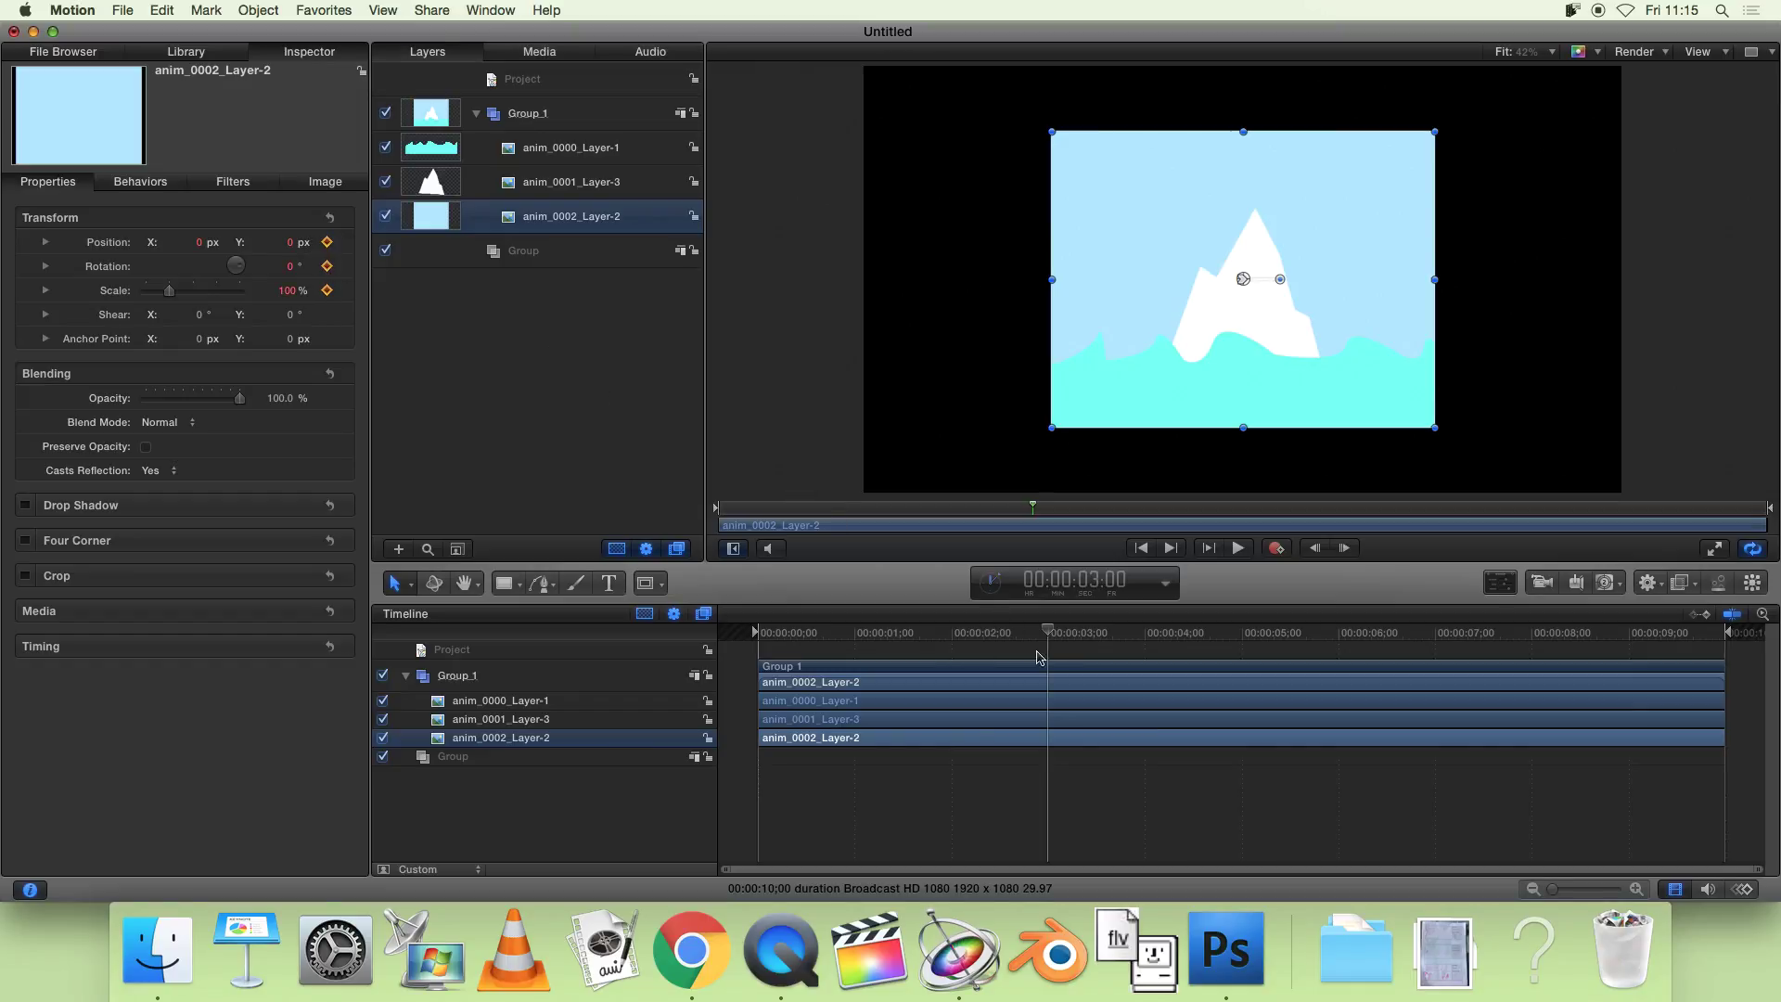
pyautogui.moveTo(1051, 635); pyautogui.dragTo(697, 640)
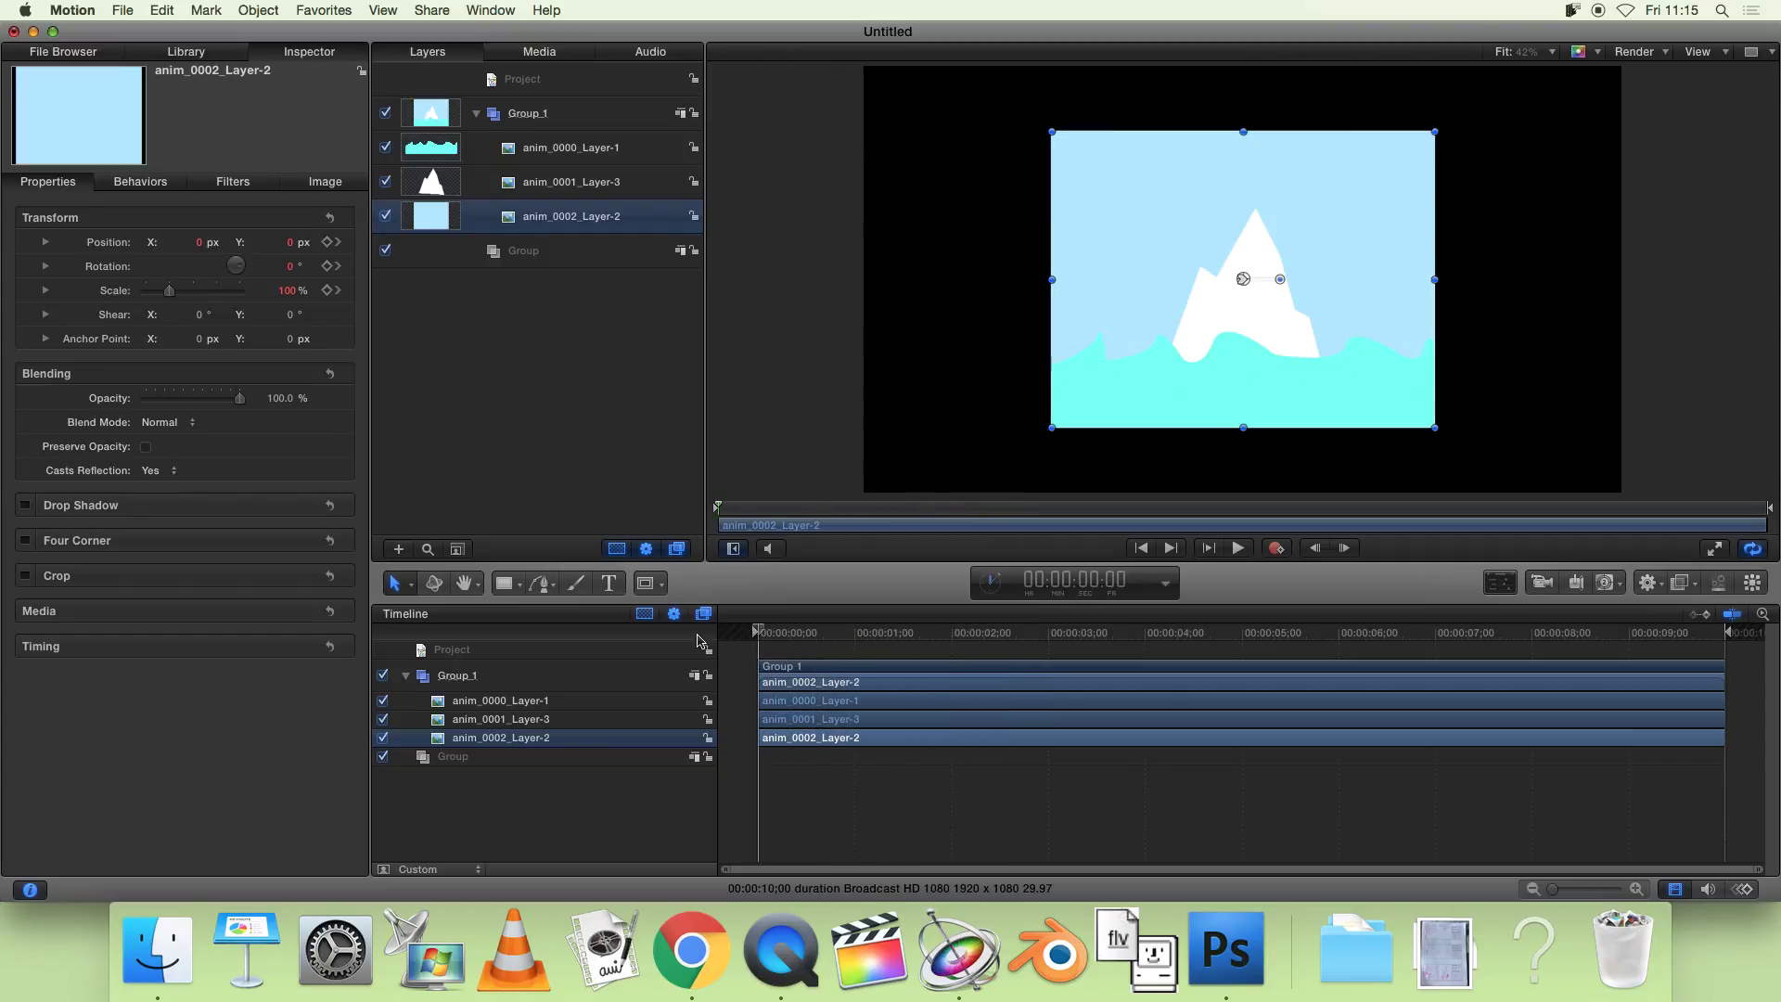
# At frame zero, drop the water to the frame's bottom edge and sink the iceberg out of frame.
pyautogui.click(581, 154)
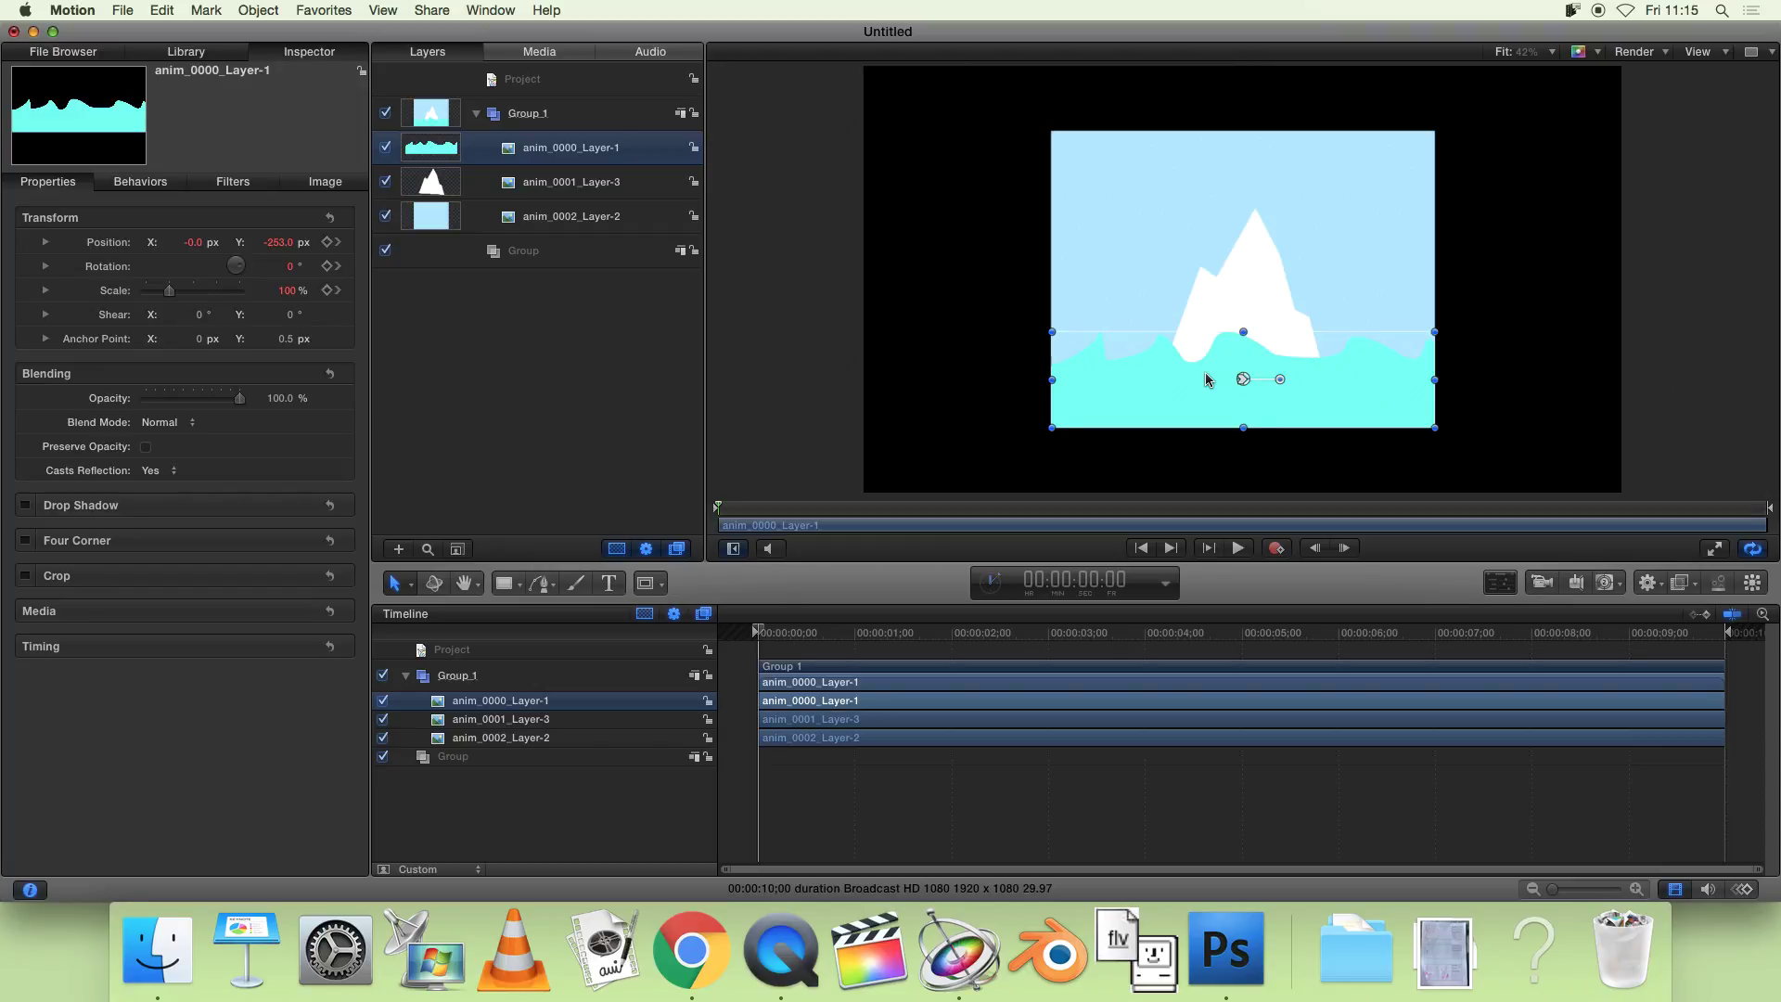
pyautogui.moveTo(1206, 378); pyautogui.dragTo(1205, 483)
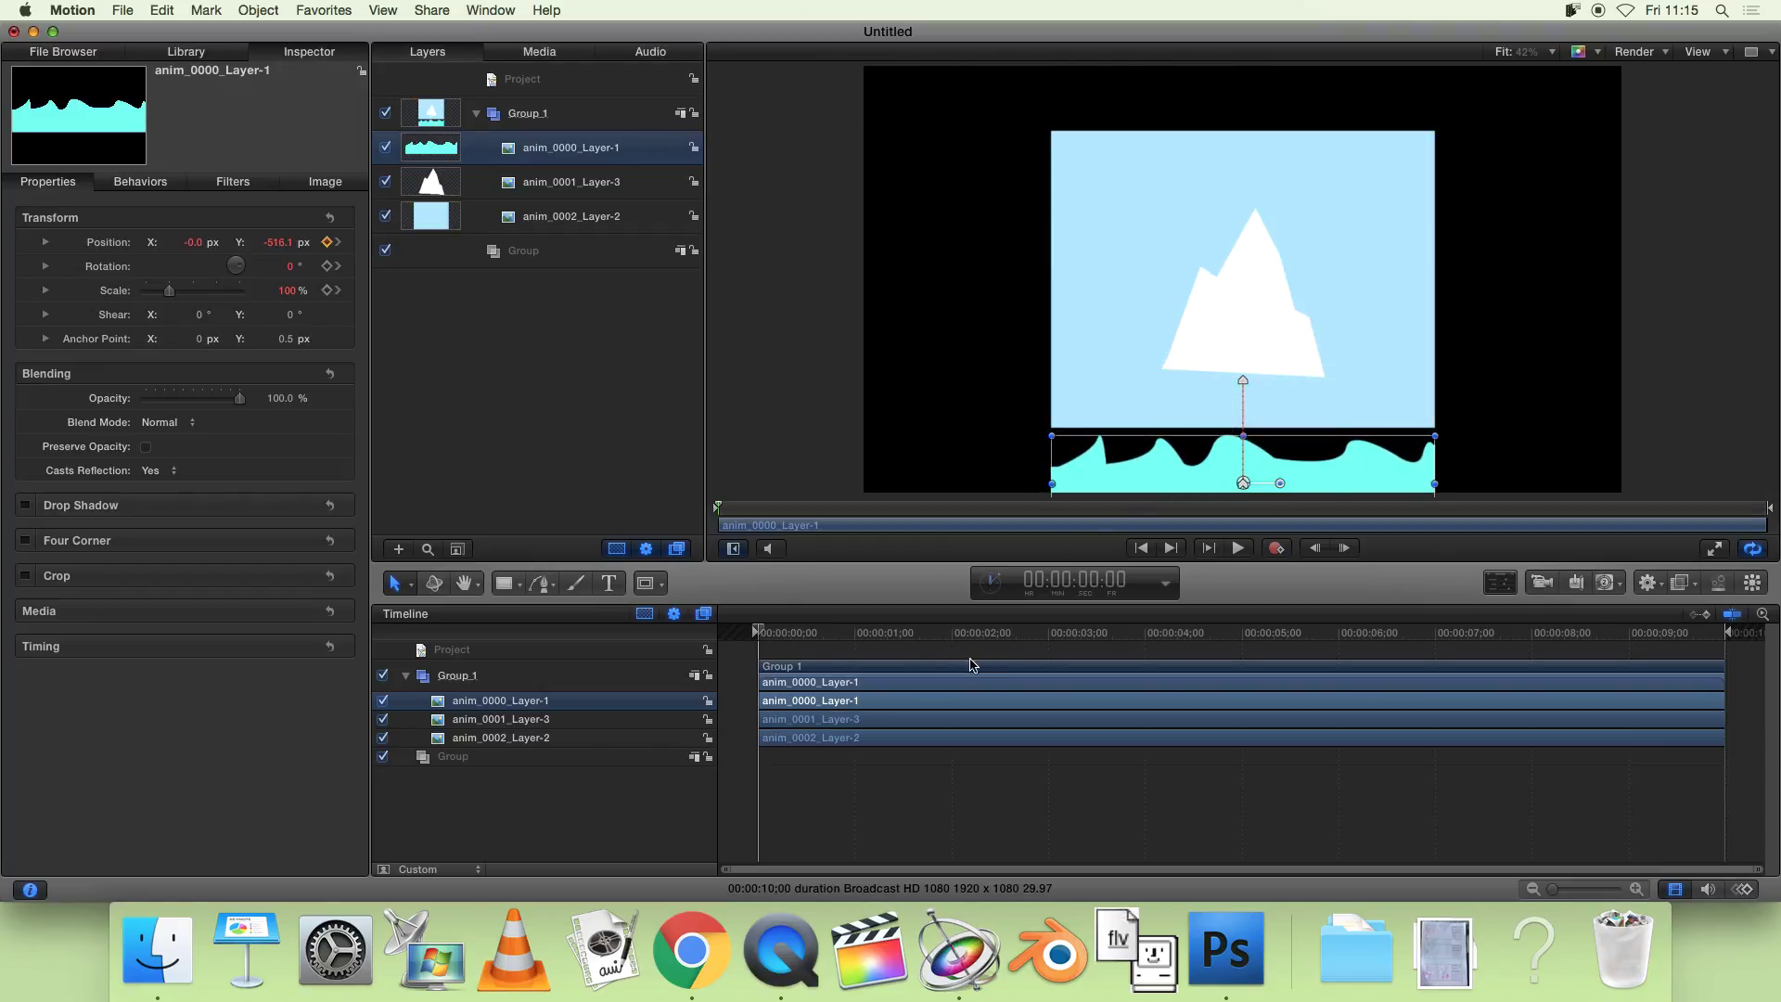
pyautogui.click(575, 186)
pyautogui.moveTo(1257, 252); pyautogui.dragTo(1260, 537)
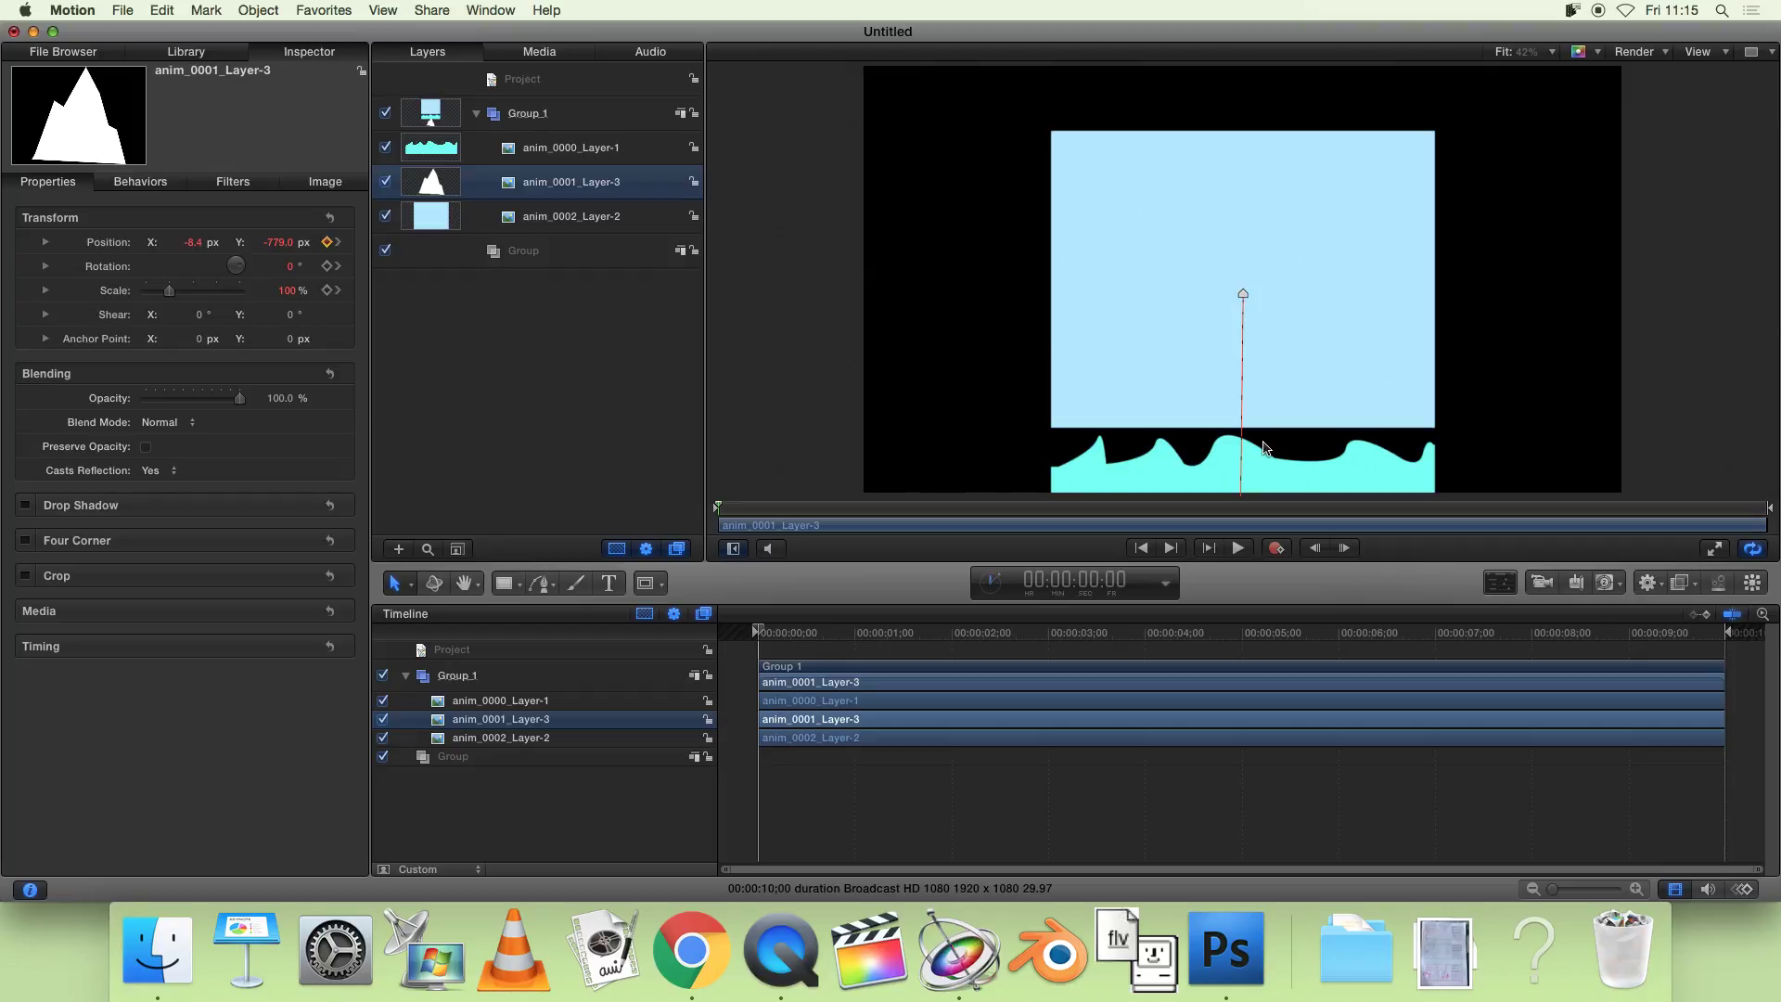
# Preview the animation, then key the iceberg dipping down-right and lifting back around 5 seconds.
pyautogui.click(1239, 548)
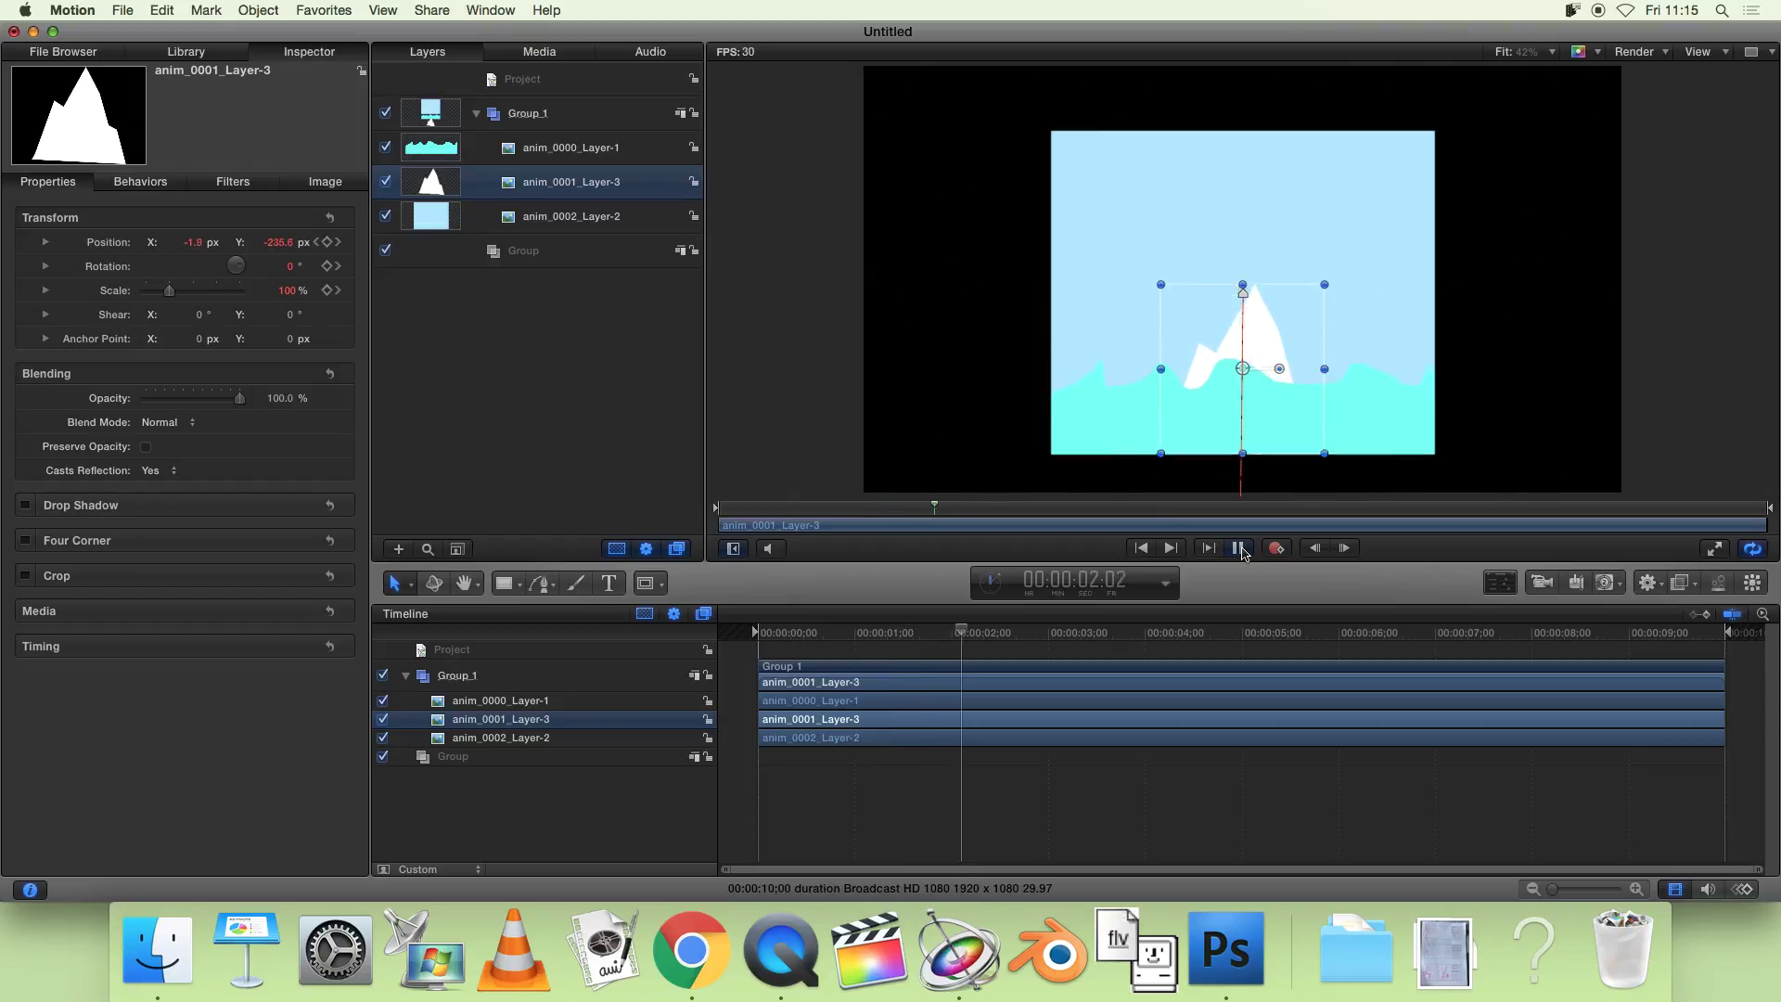
pyautogui.click(1240, 548)
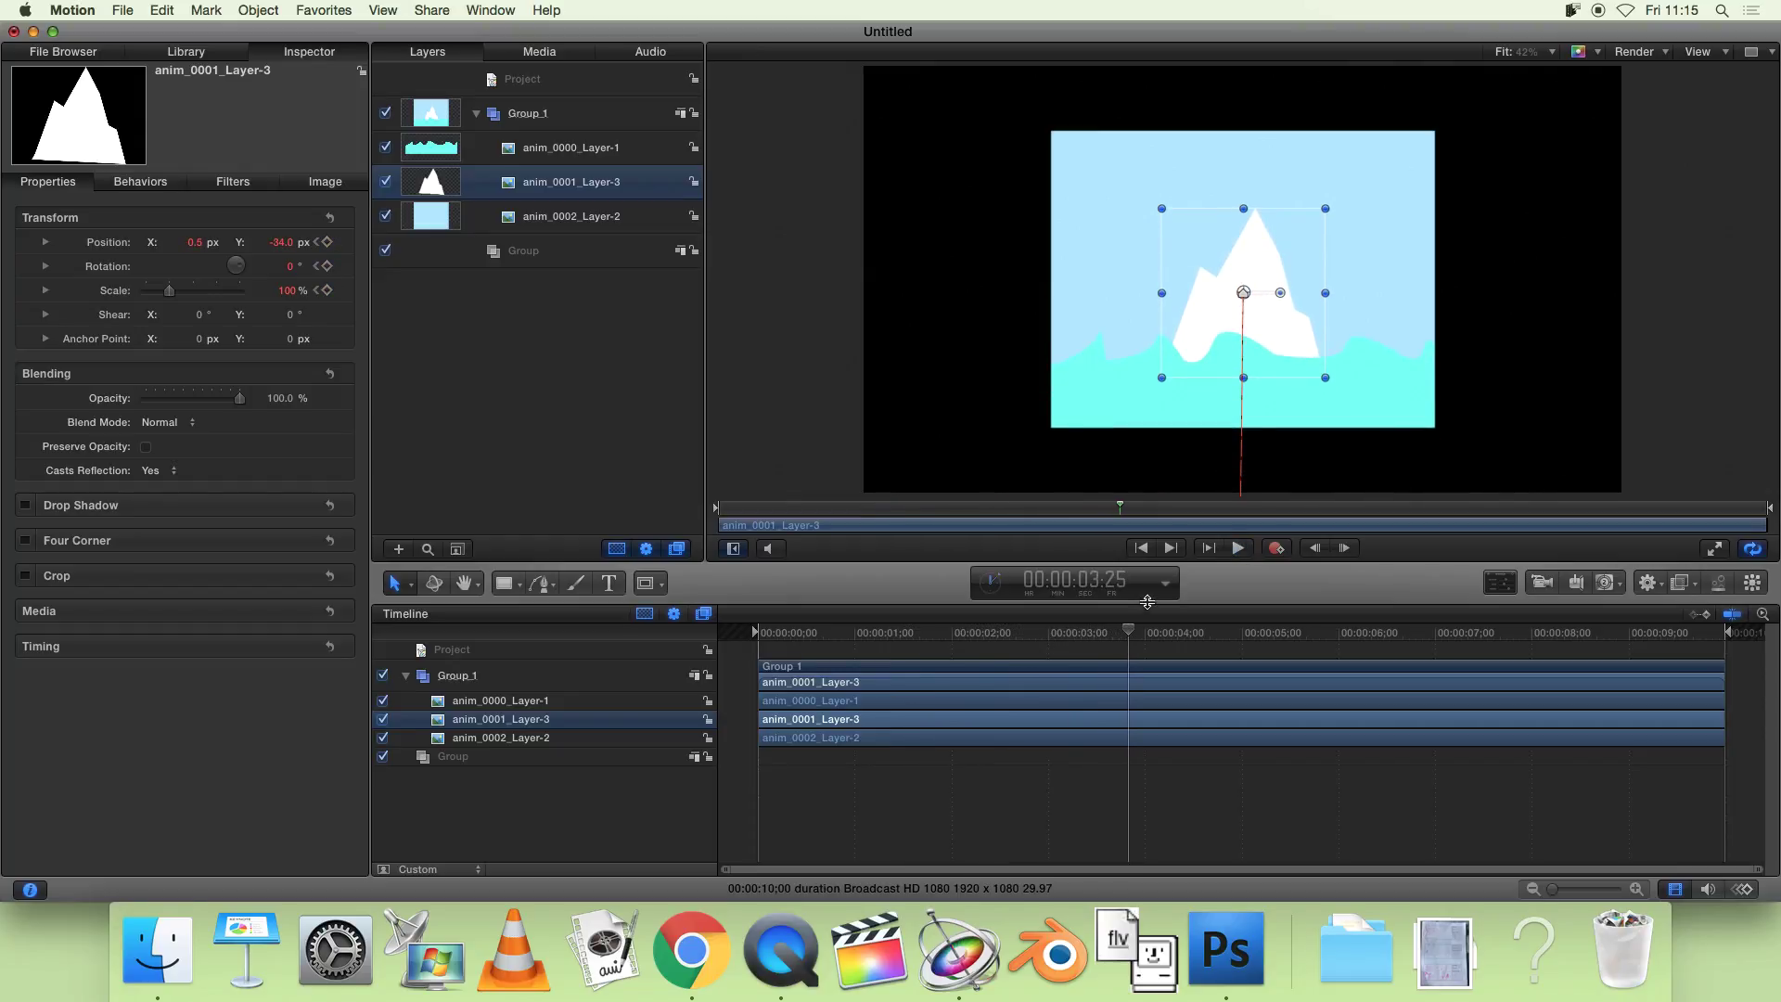
pyautogui.moveTo(1133, 633); pyautogui.dragTo(1018, 634)
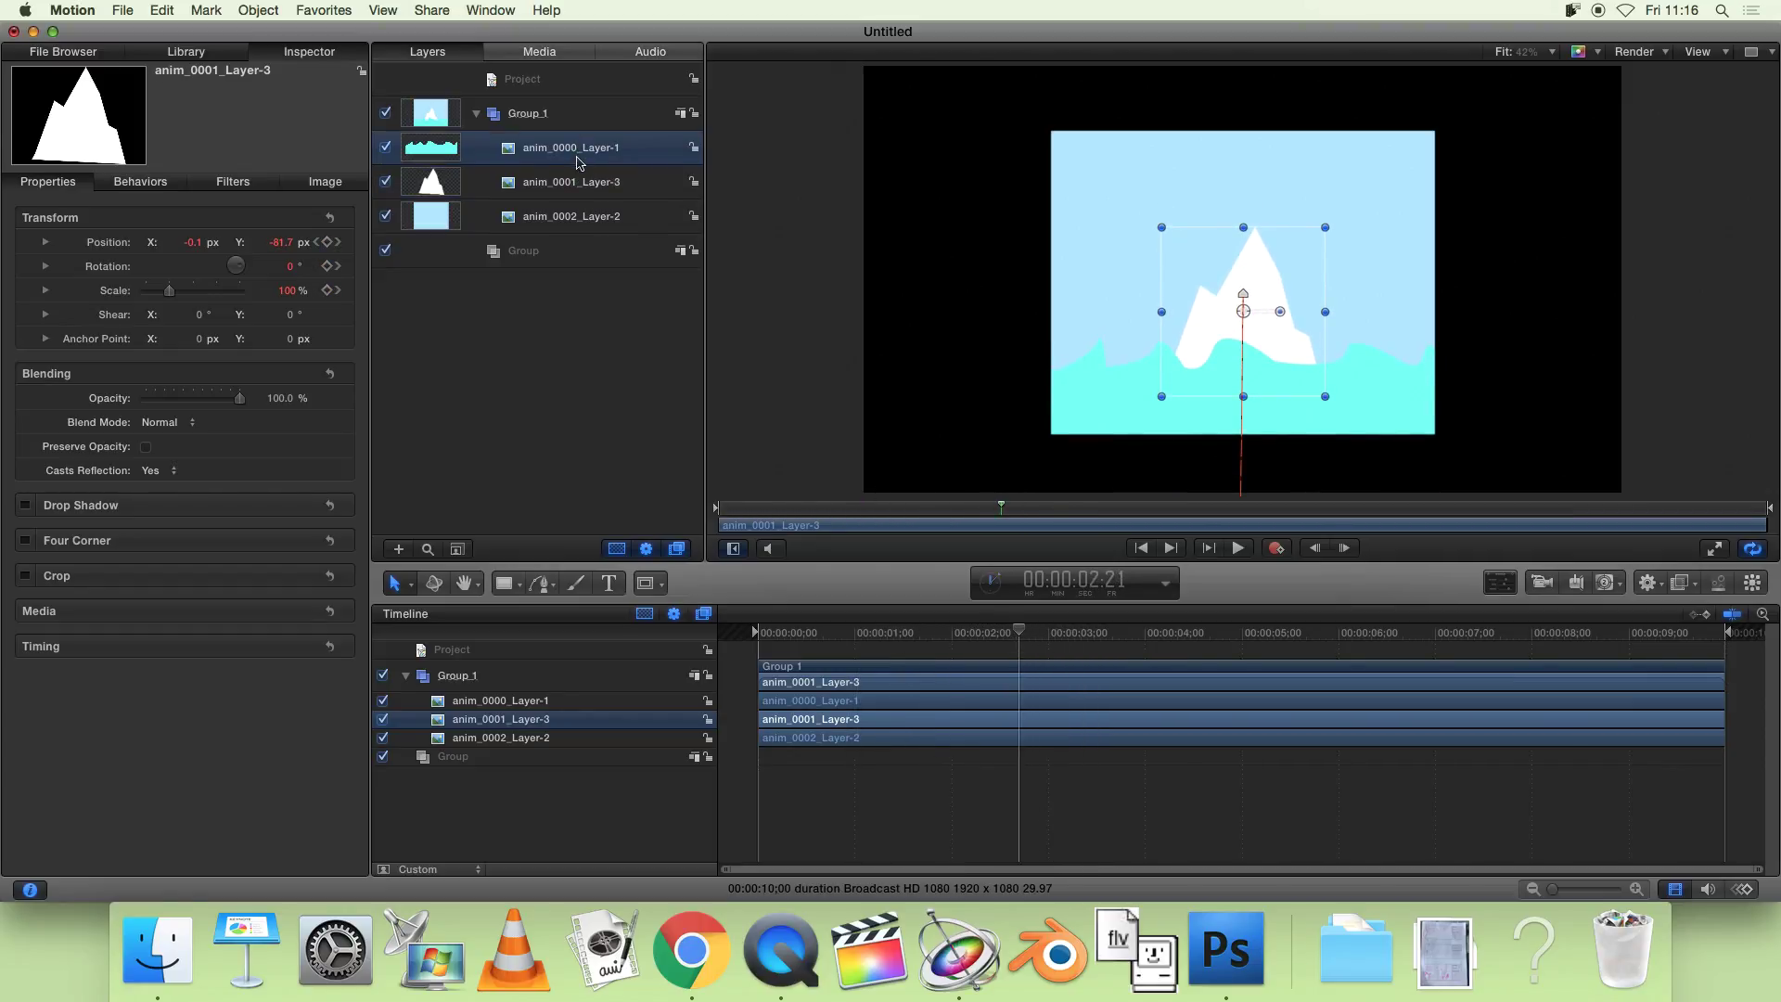
pyautogui.moveTo(1016, 634); pyautogui.dragTo(1144, 633)
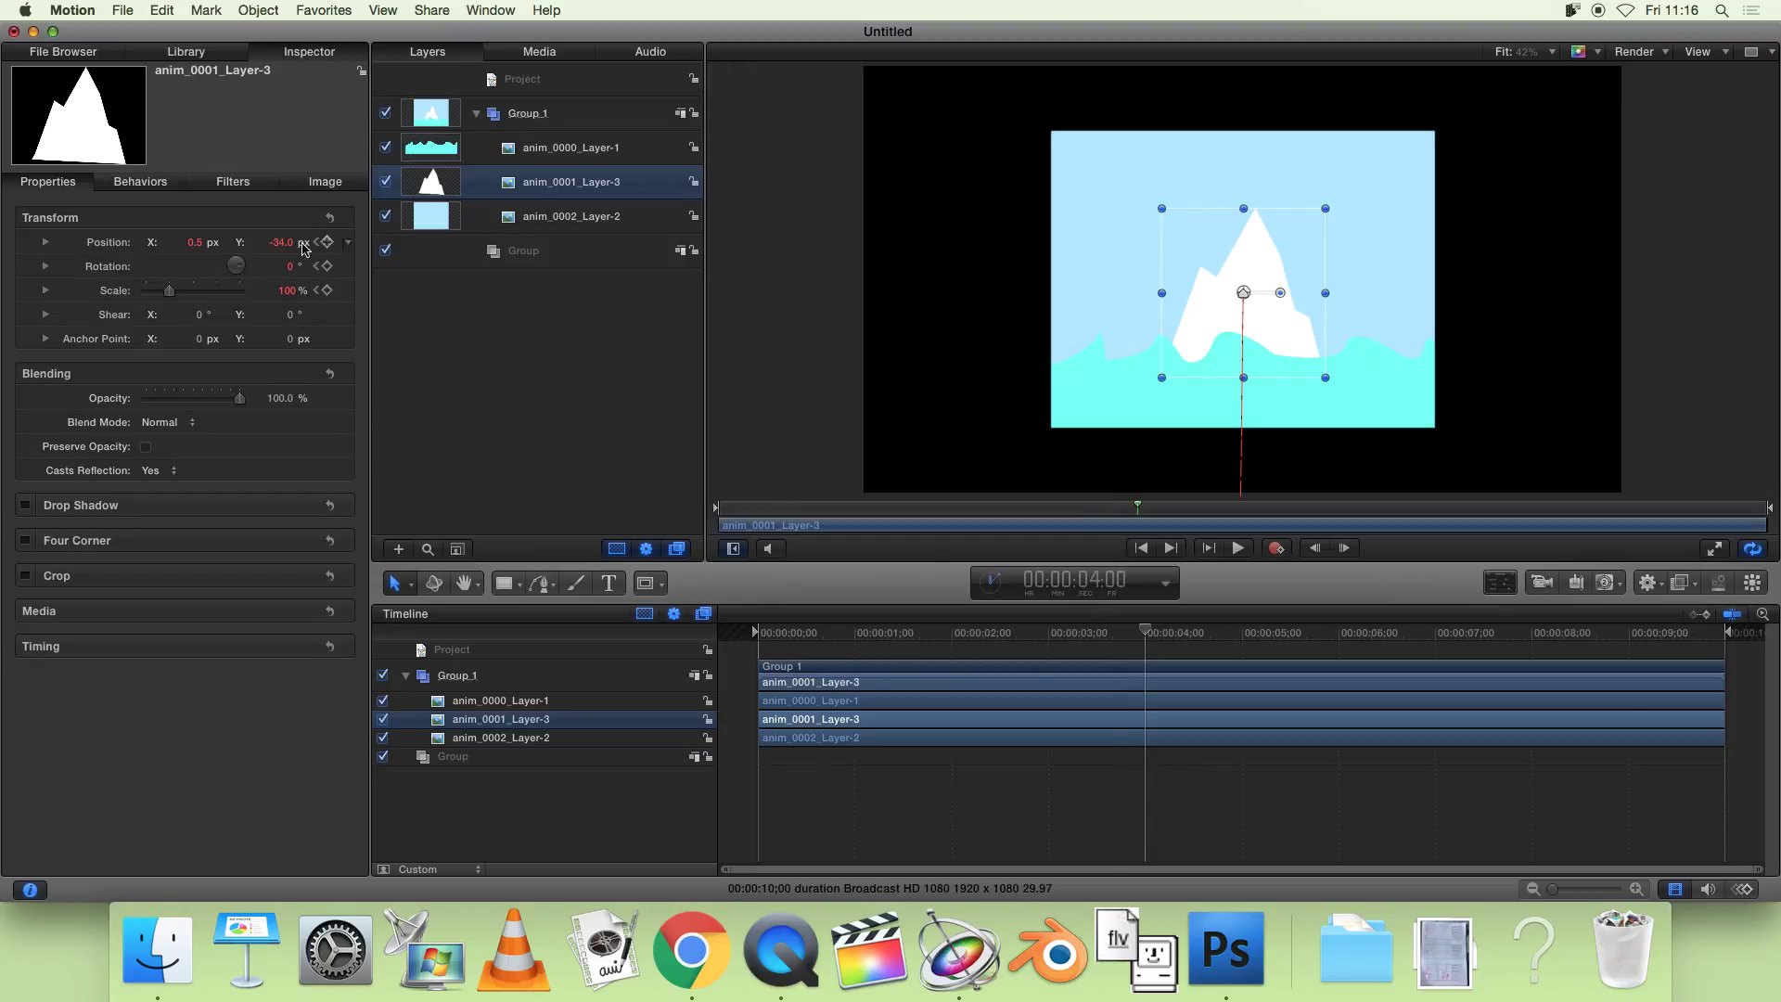
pyautogui.moveTo(1288, 308); pyautogui.dragTo(1295, 333)
pyautogui.moveTo(1240, 633); pyautogui.dragTo(1274, 633)
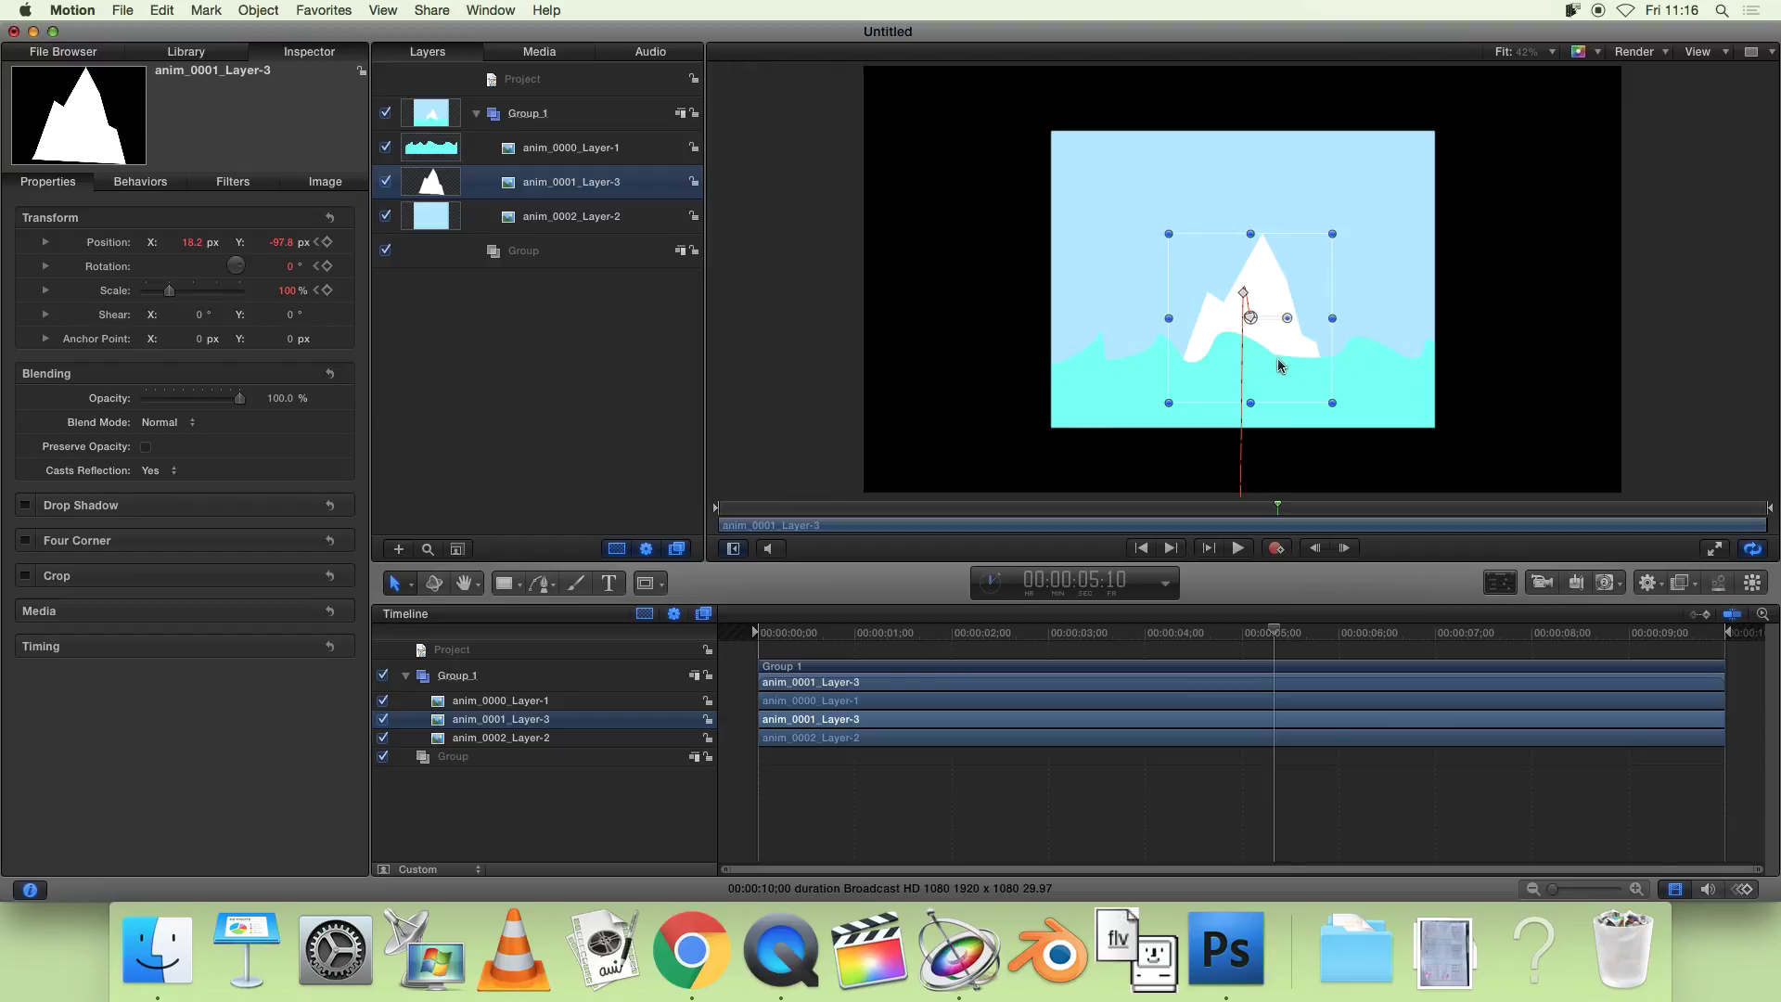
pyautogui.moveTo(1289, 336); pyautogui.dragTo(1277, 313)
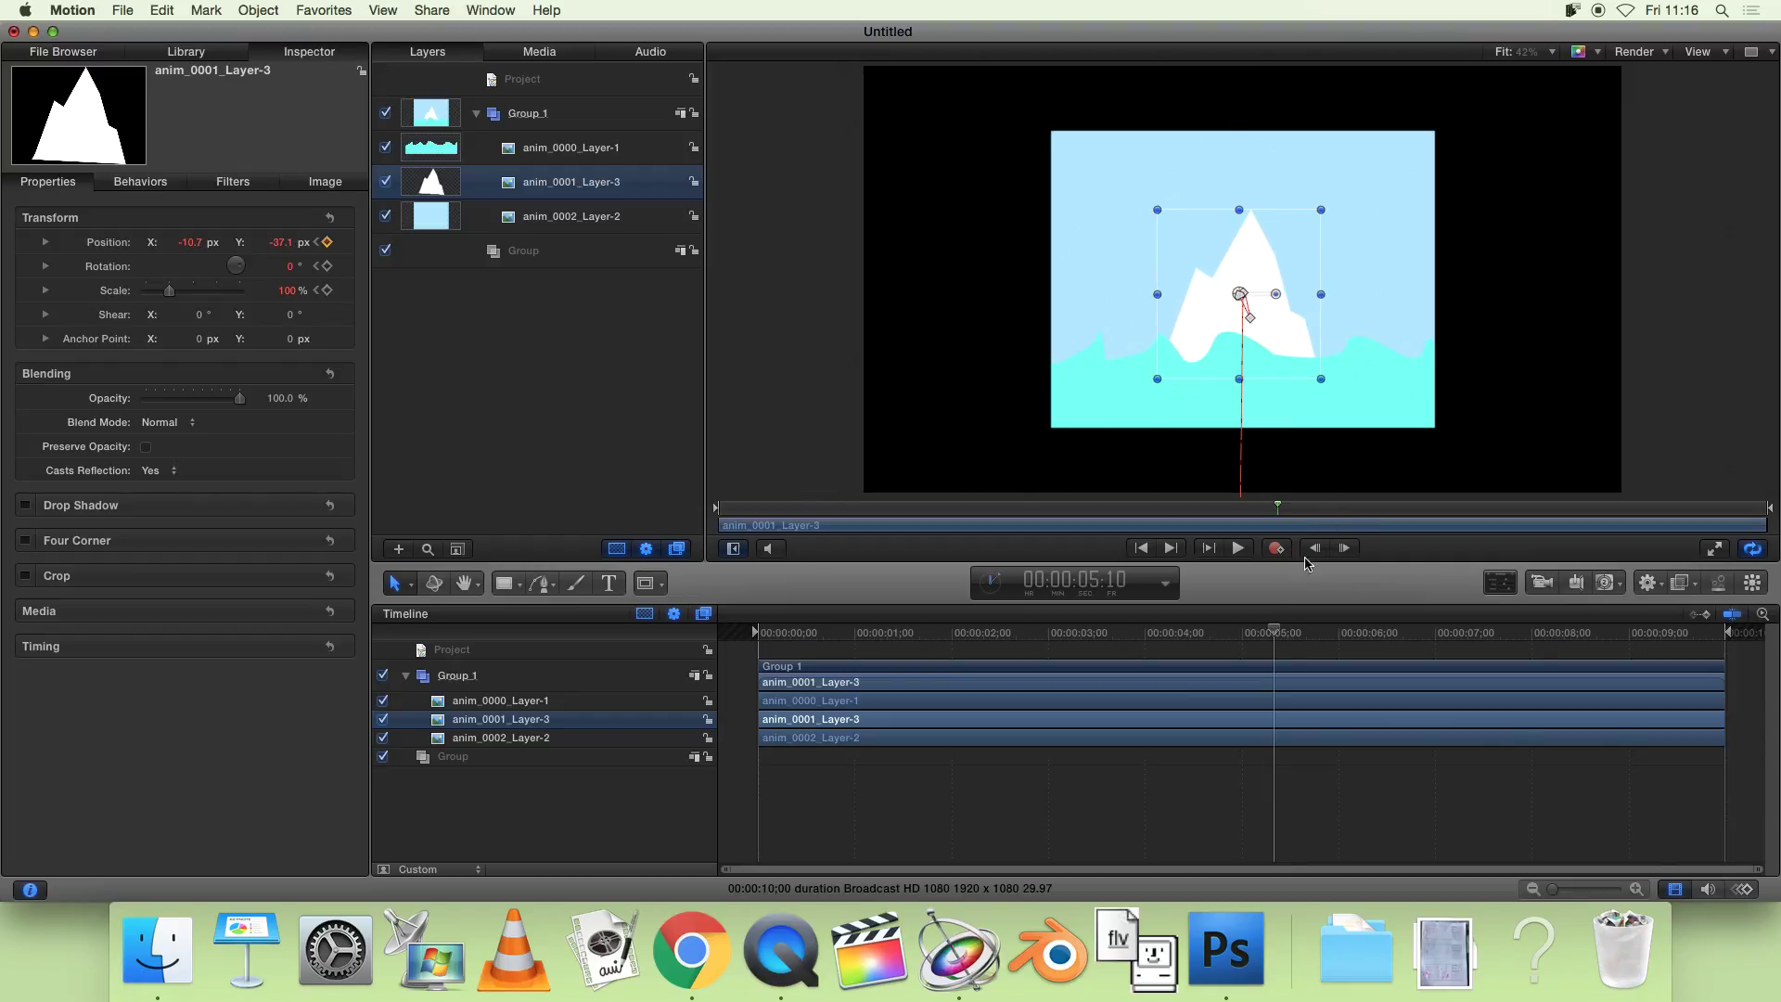
# Keep the iceberg bobbing down and up at about 6, 7, 8 seconds and the final frames, then rewind.
pyautogui.moveTo(1296, 637); pyautogui.dragTo(1357, 634)
pyautogui.moveTo(1280, 315); pyautogui.dragTo(1274, 333)
pyautogui.moveTo(1358, 634); pyautogui.dragTo(1461, 633)
pyautogui.moveTo(1290, 346); pyautogui.dragTo(1299, 323)
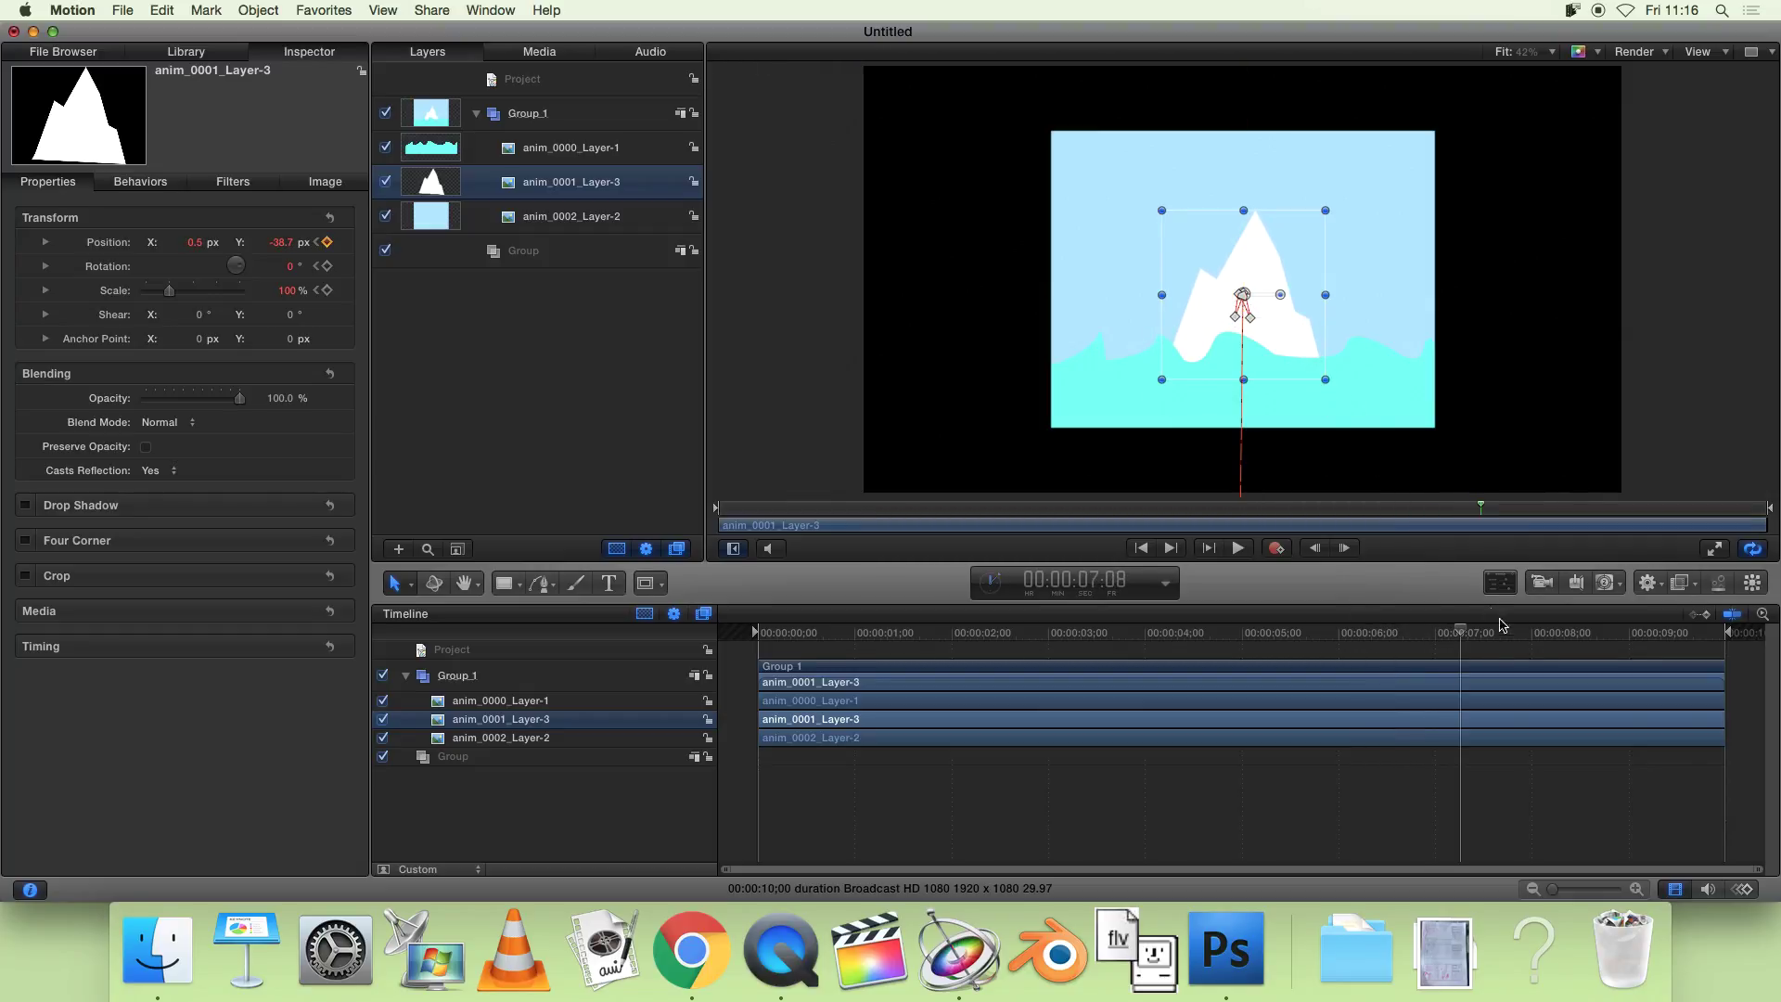
pyautogui.moveTo(1468, 638); pyautogui.dragTo(1575, 638)
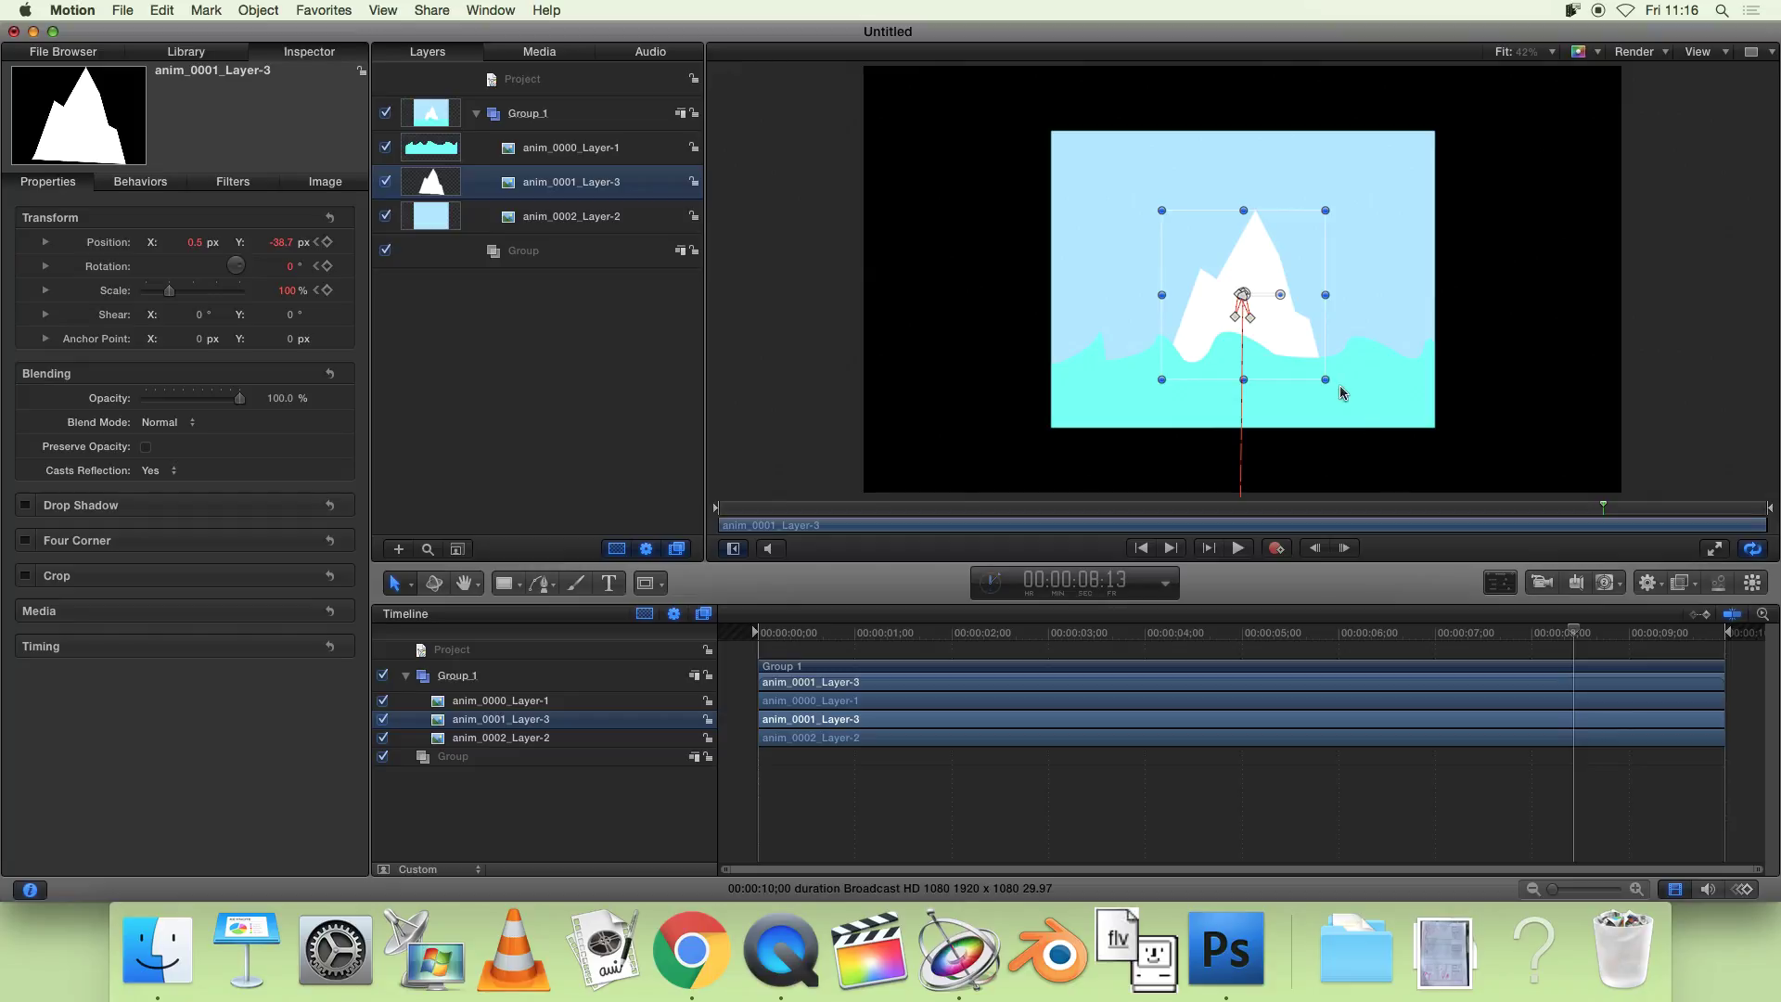
pyautogui.moveTo(1288, 336); pyautogui.dragTo(1299, 359)
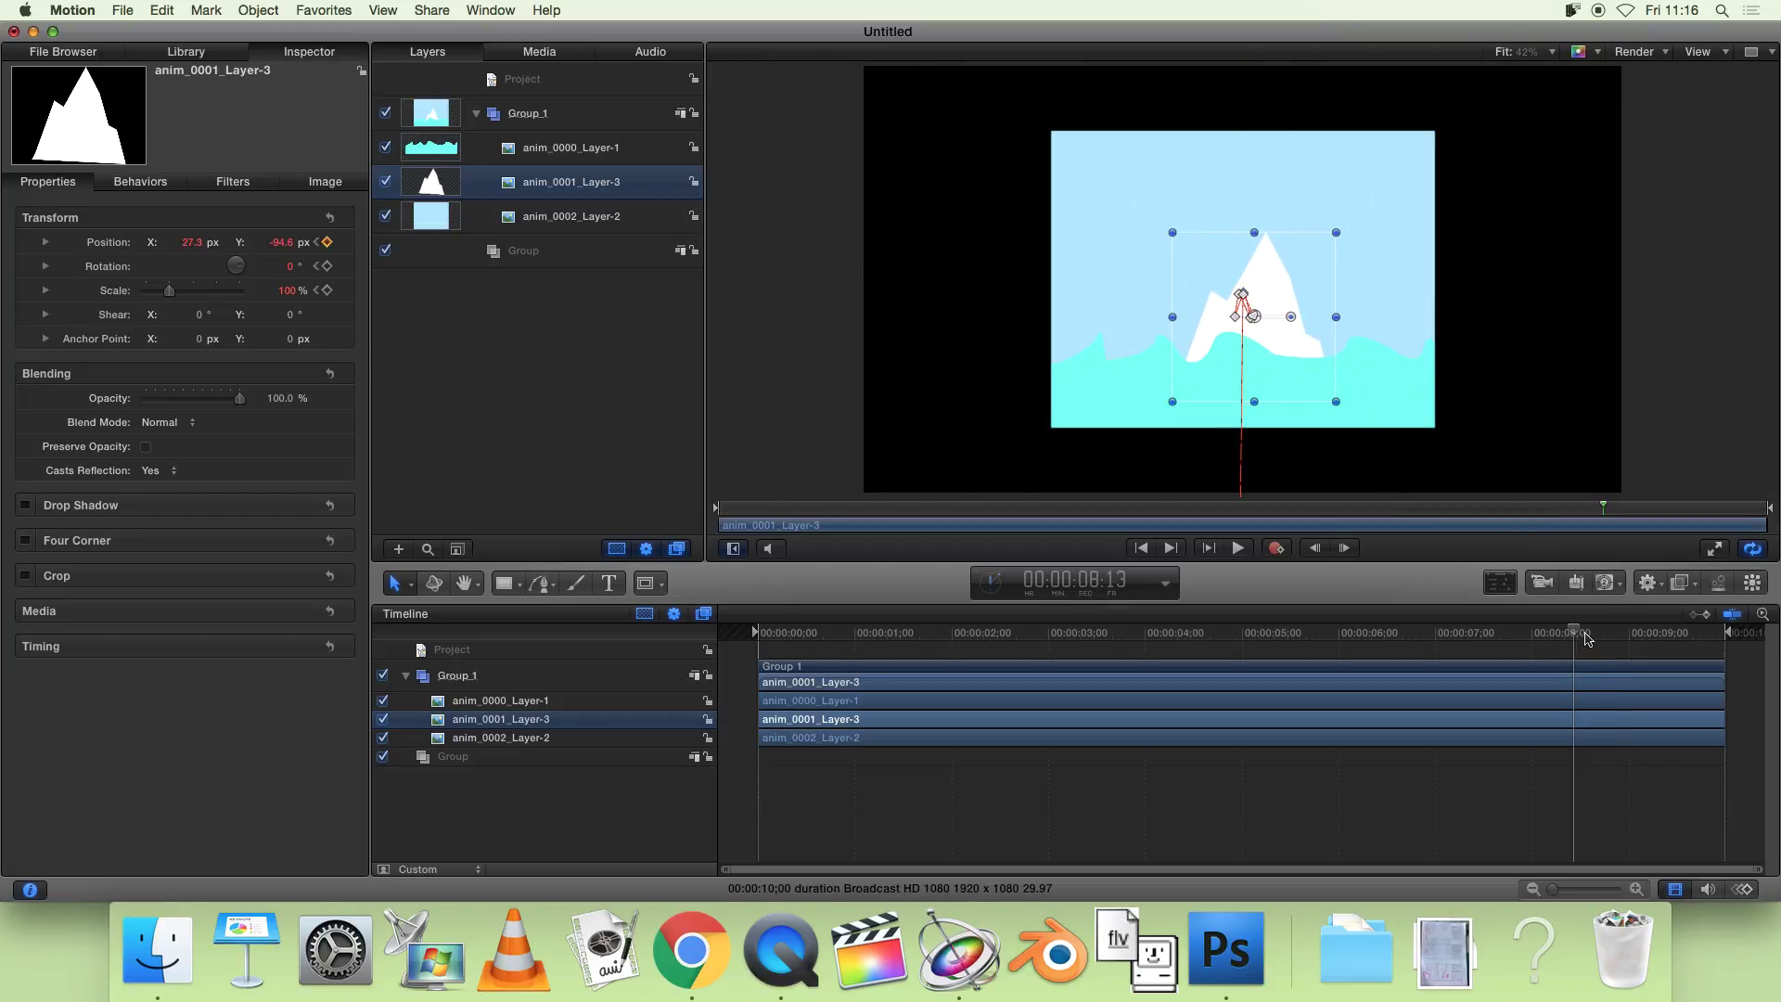
pyautogui.moveTo(1576, 633); pyautogui.dragTo(1700, 632)
pyautogui.moveTo(1289, 347); pyautogui.dragTo(1292, 327)
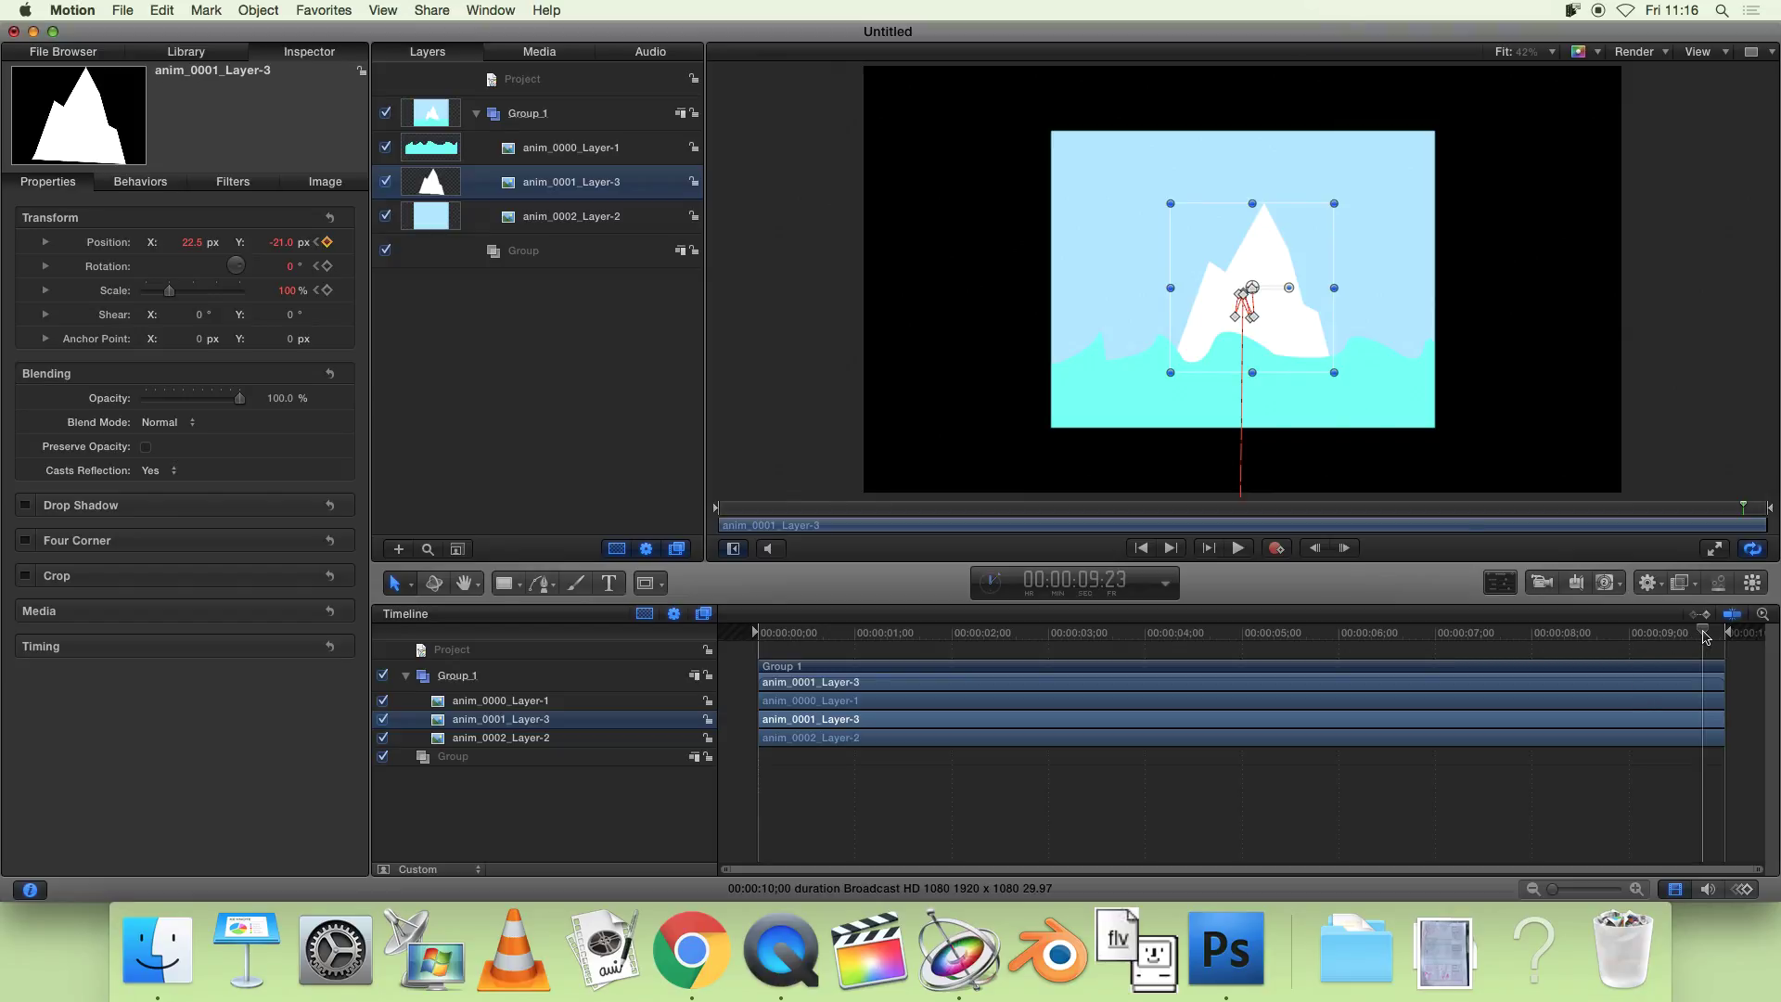
pyautogui.moveTo(1704, 637); pyautogui.dragTo(1722, 636)
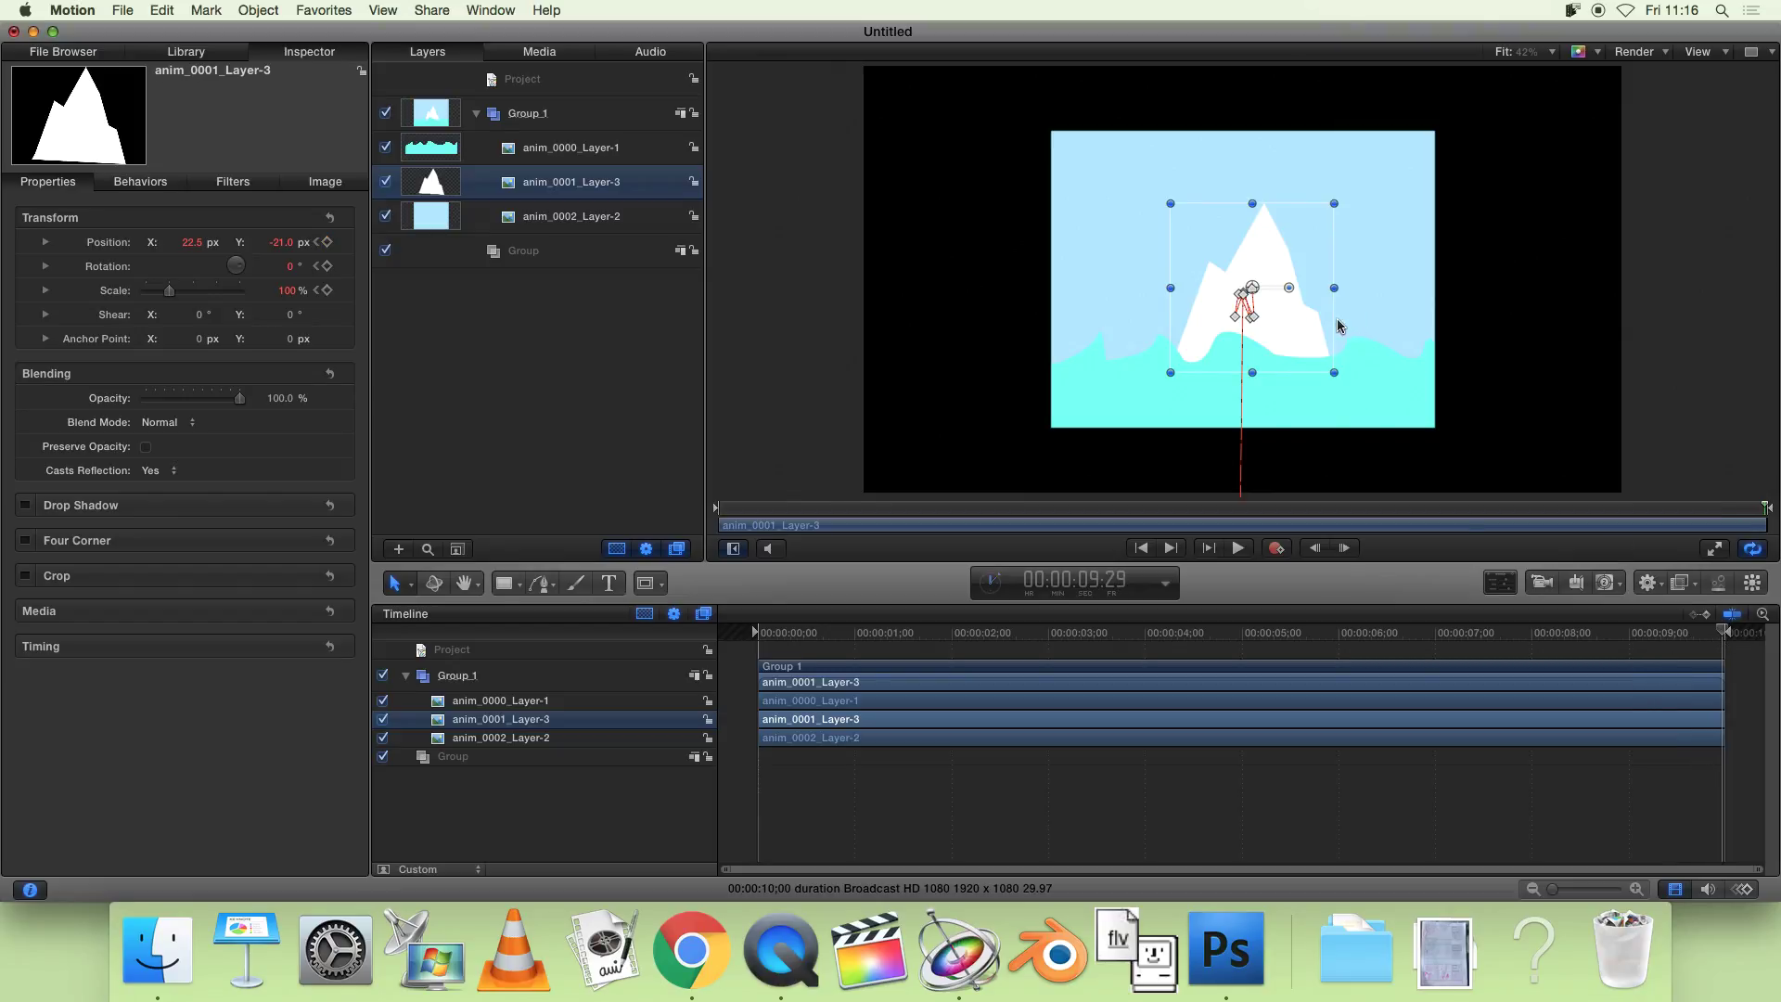
pyautogui.moveTo(1306, 335); pyautogui.dragTo(1292, 349)
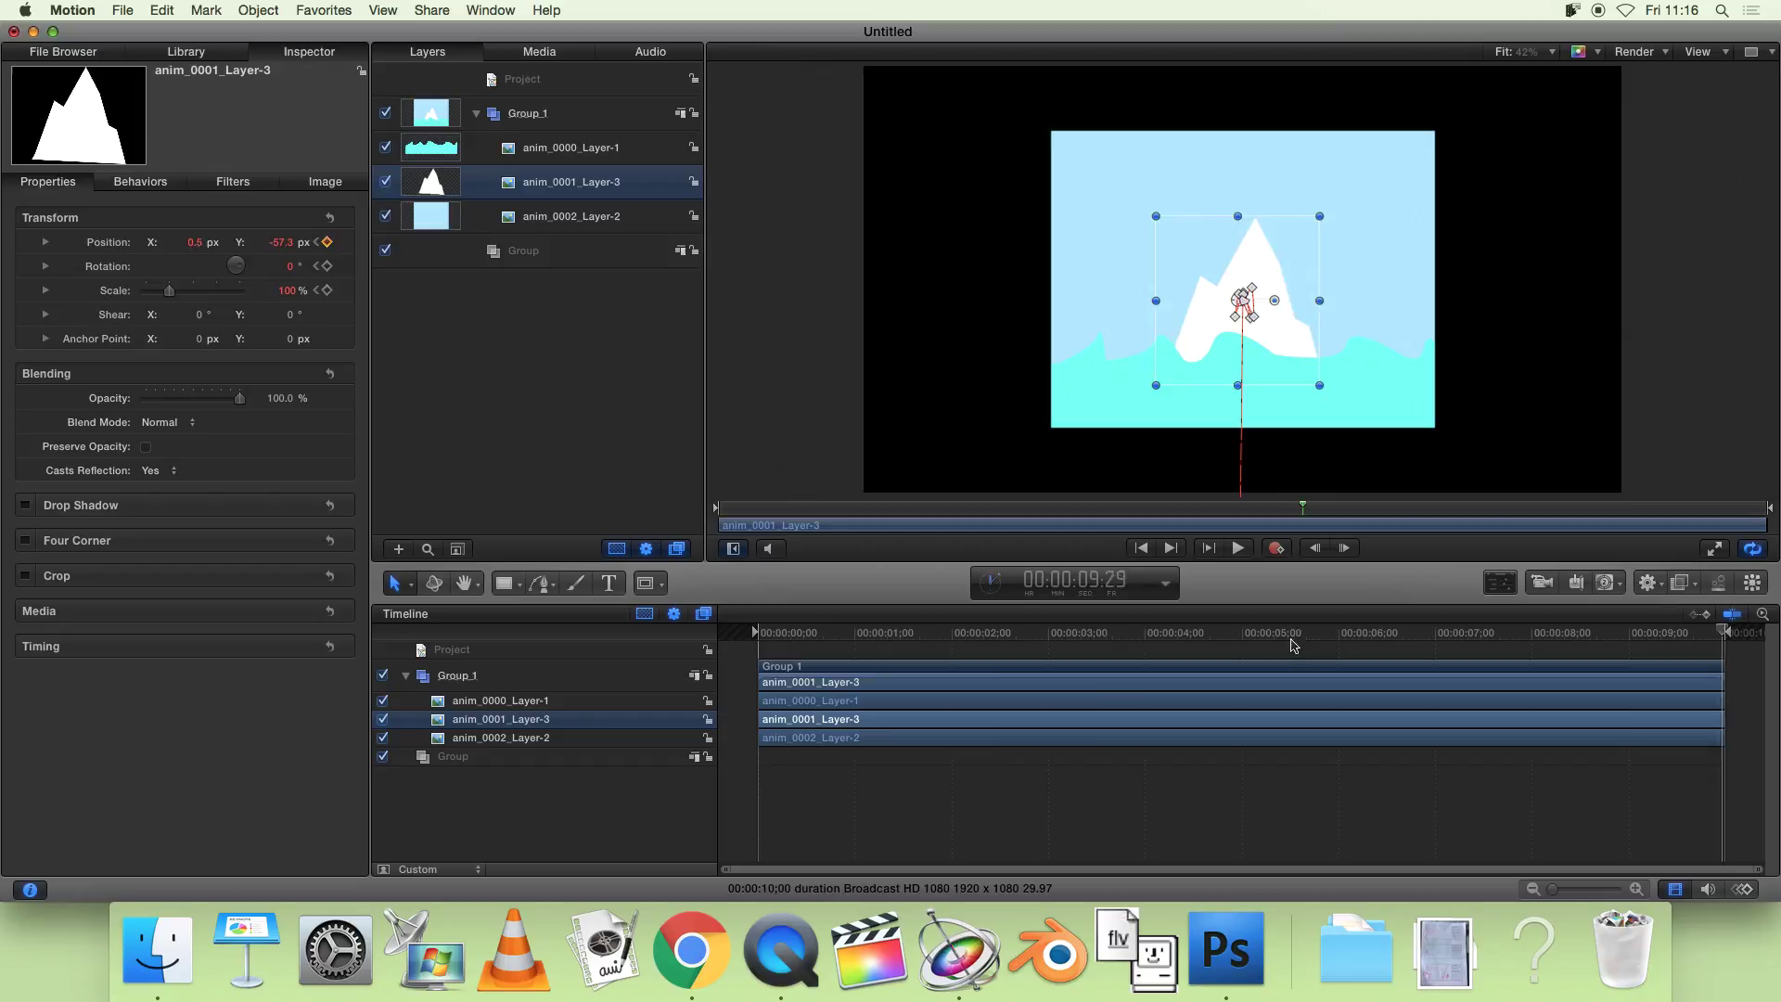
pyautogui.press('Home')
pyautogui.click(1048, 808)
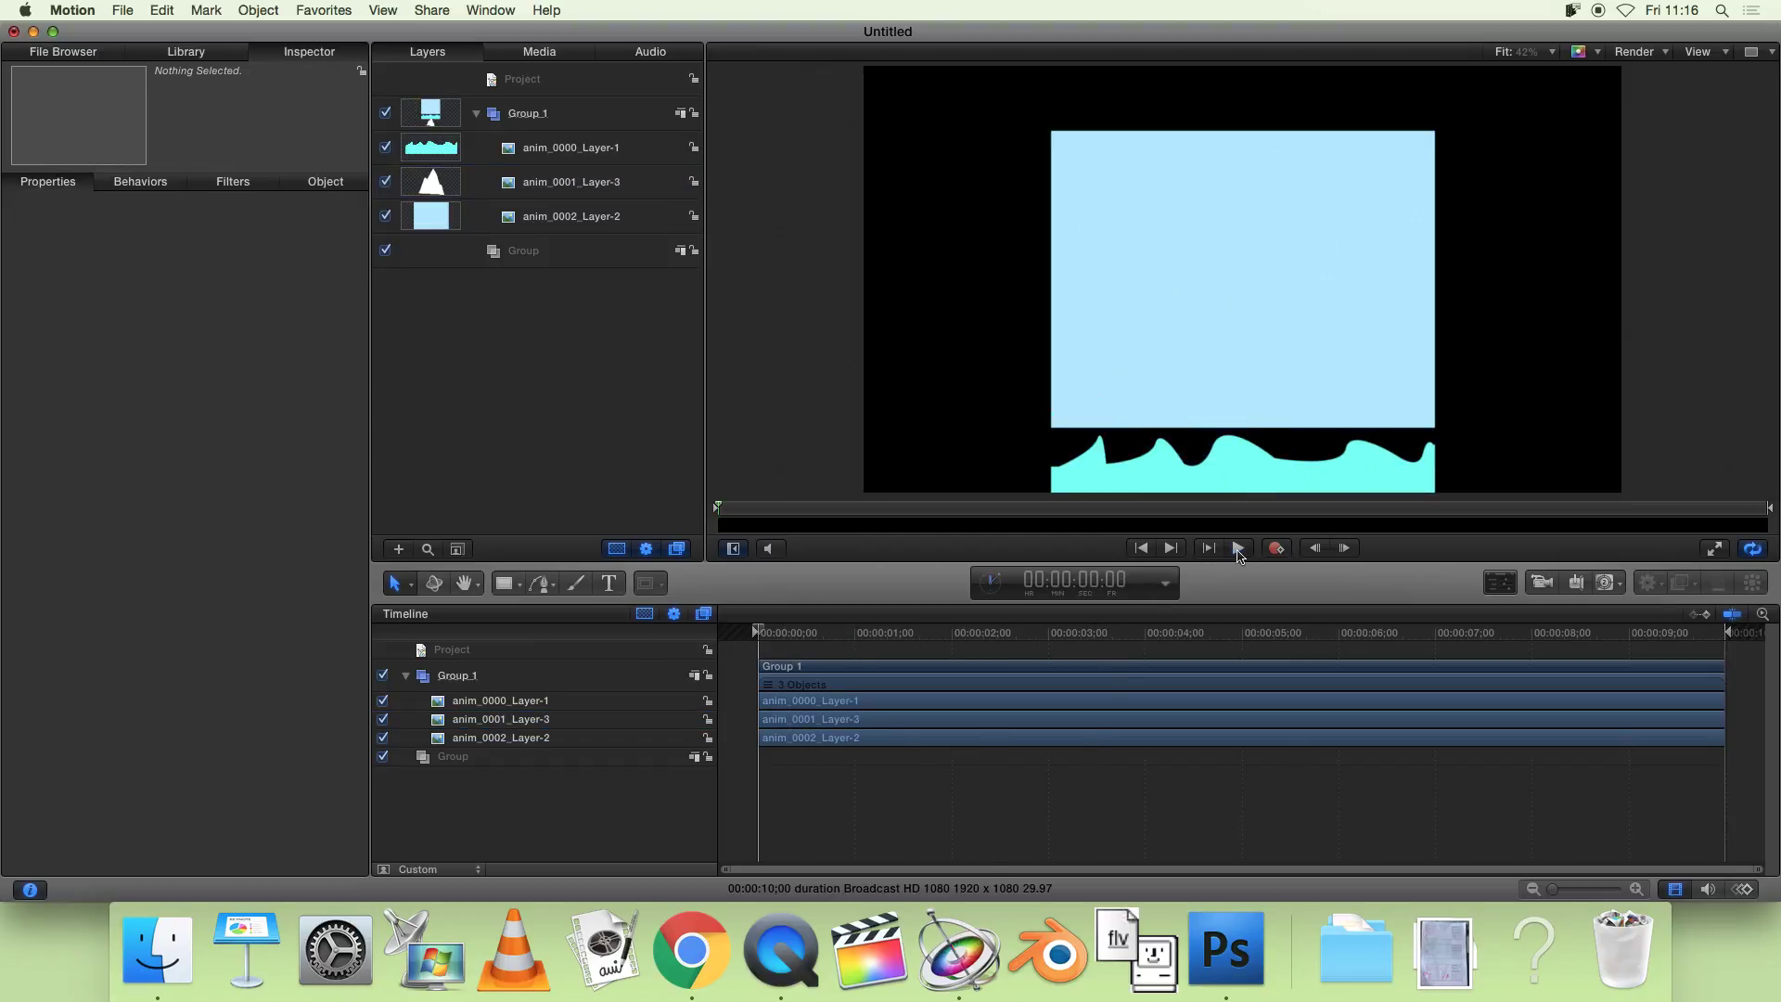
pyautogui.click(1237, 551)
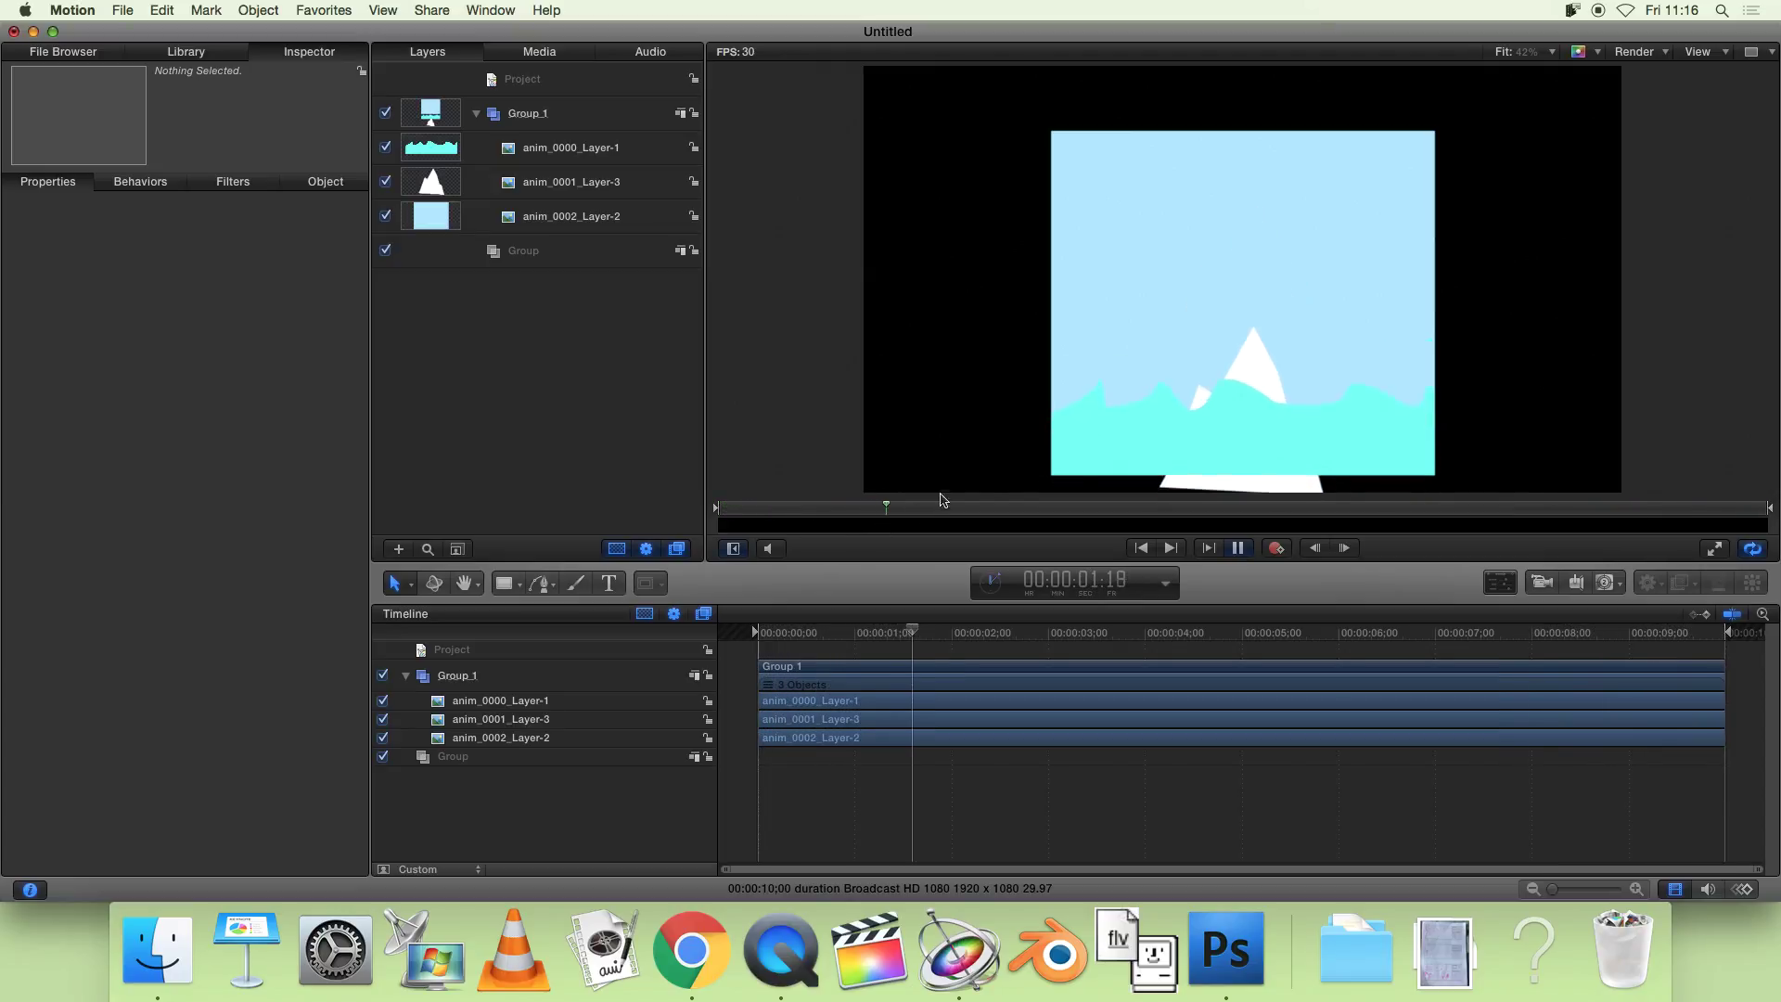
pyautogui.moveTo(943, 637); pyautogui.dragTo(1071, 638)
# Key the water layer's Scale widening to 112% near 5 seconds and back to 100% near 6.
pyautogui.click(562, 147)
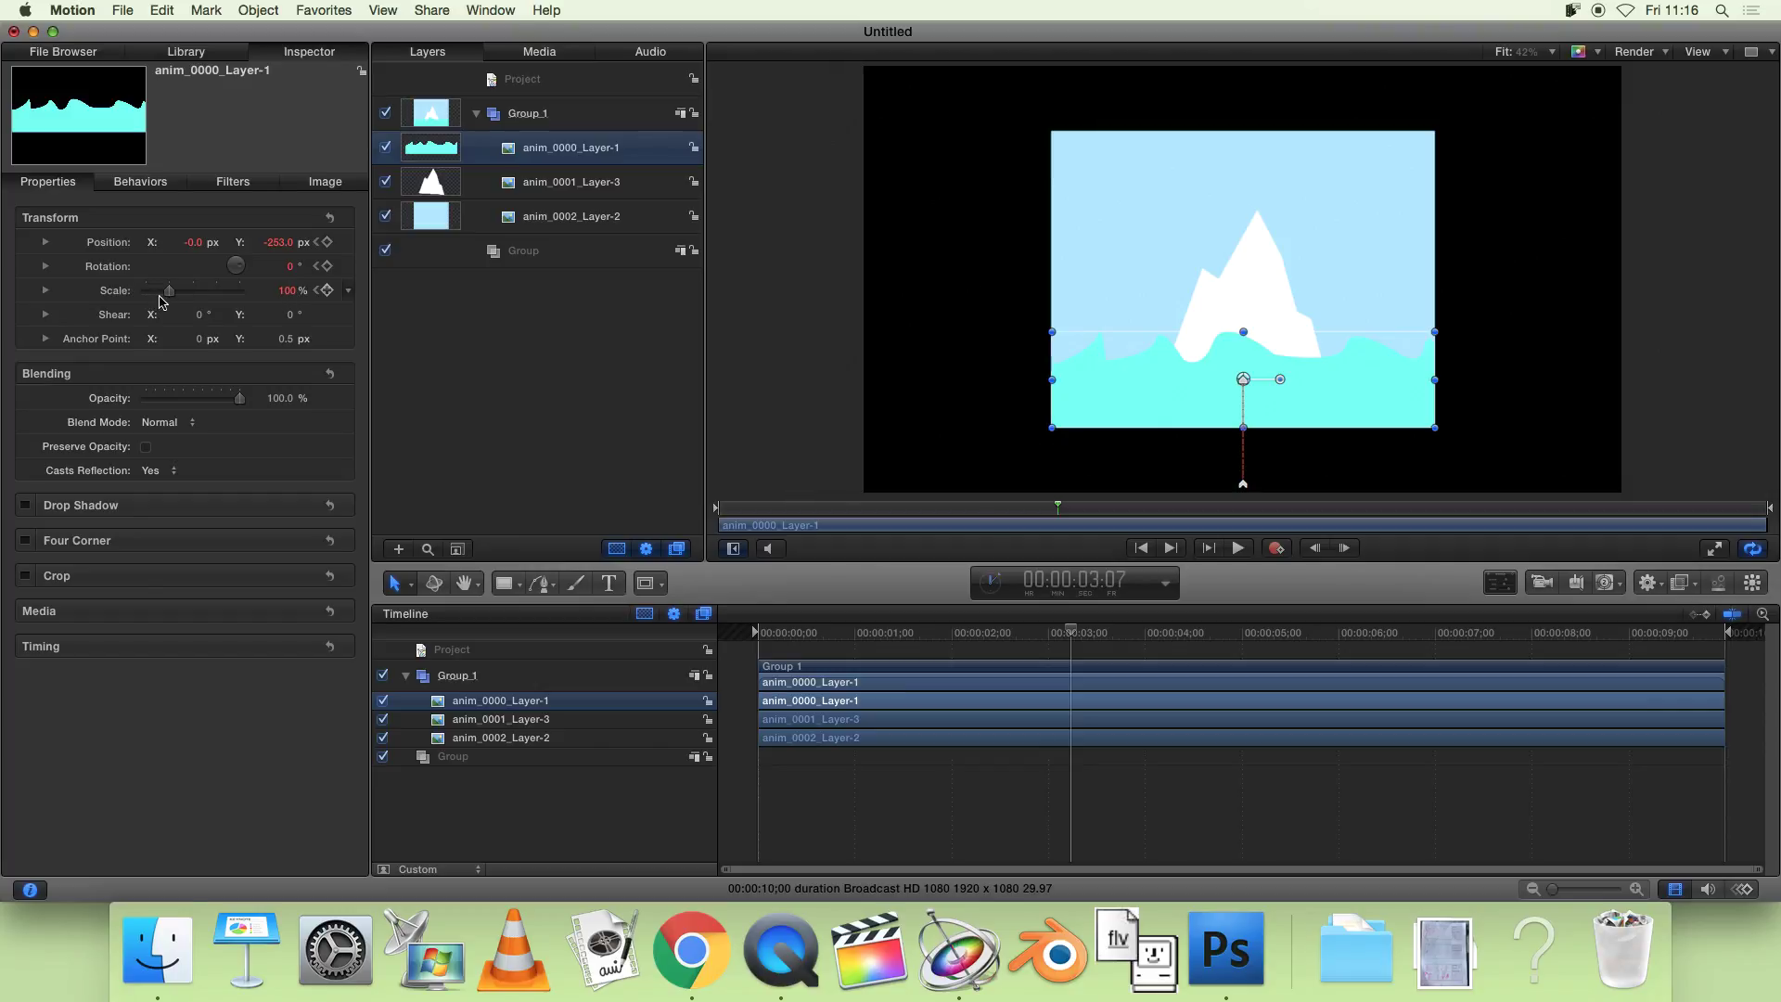
pyautogui.moveTo(170, 295); pyautogui.dragTo(170, 295)
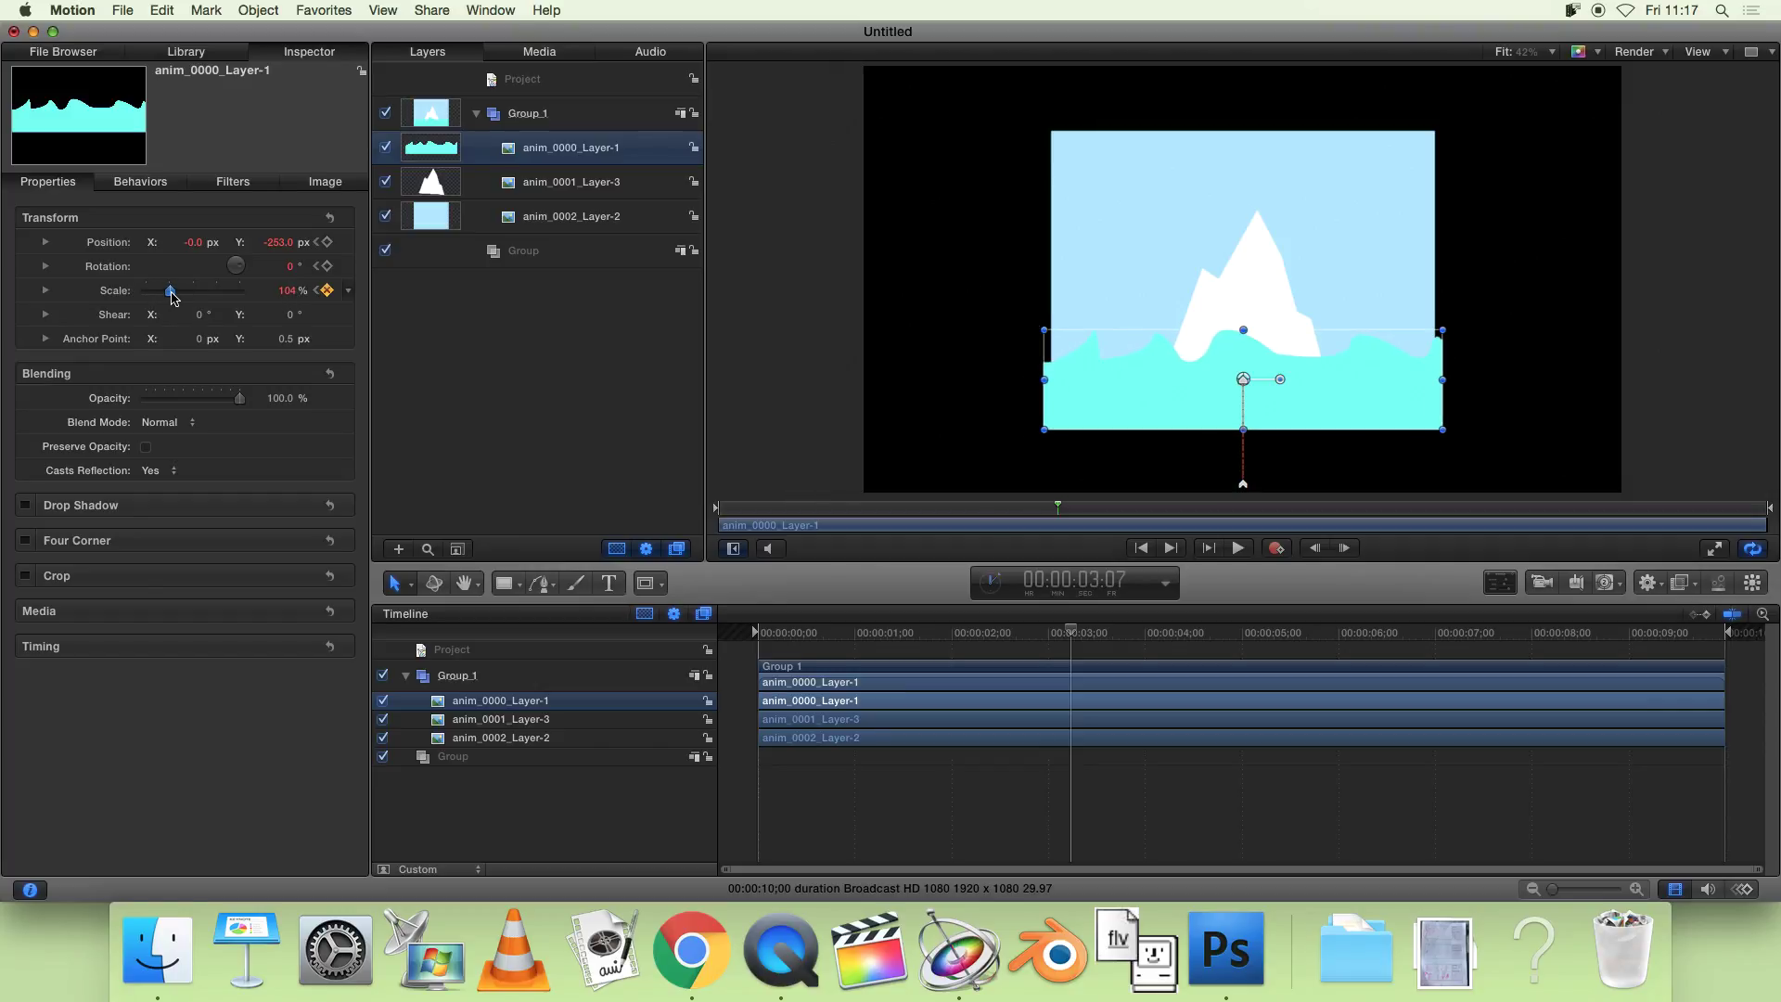
pyautogui.moveTo(1115, 638); pyautogui.dragTo(1127, 636)
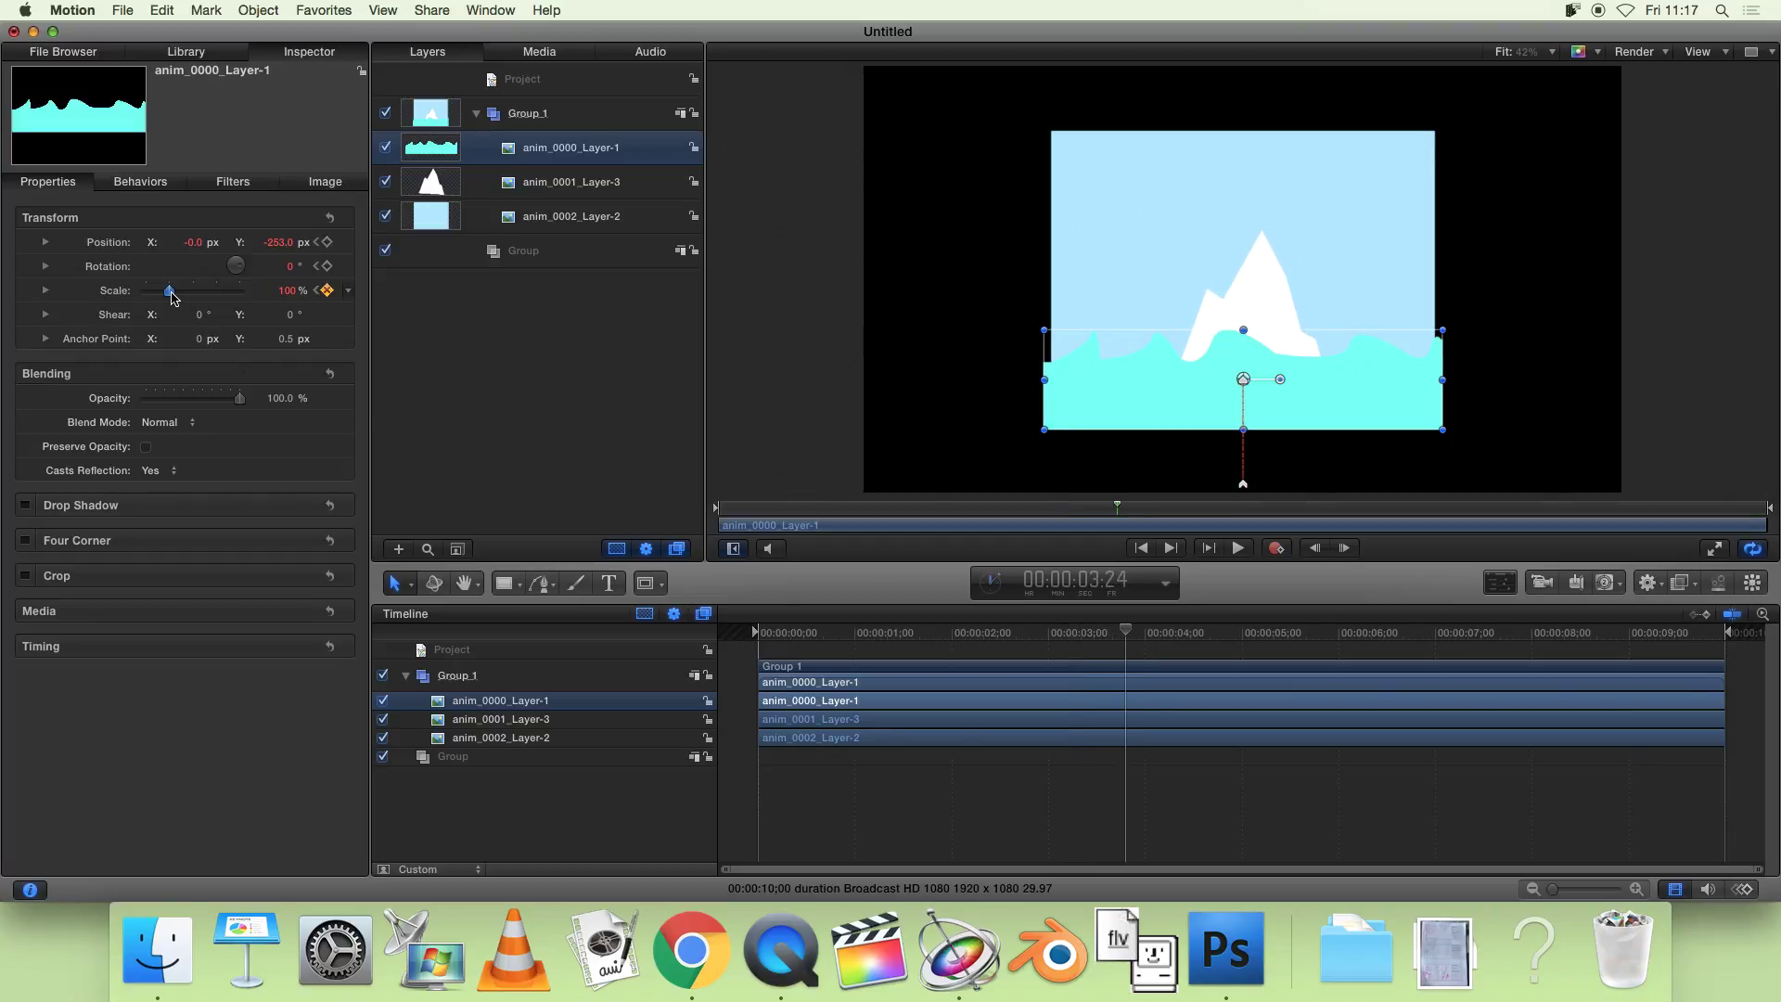
pyautogui.click(1249, 638)
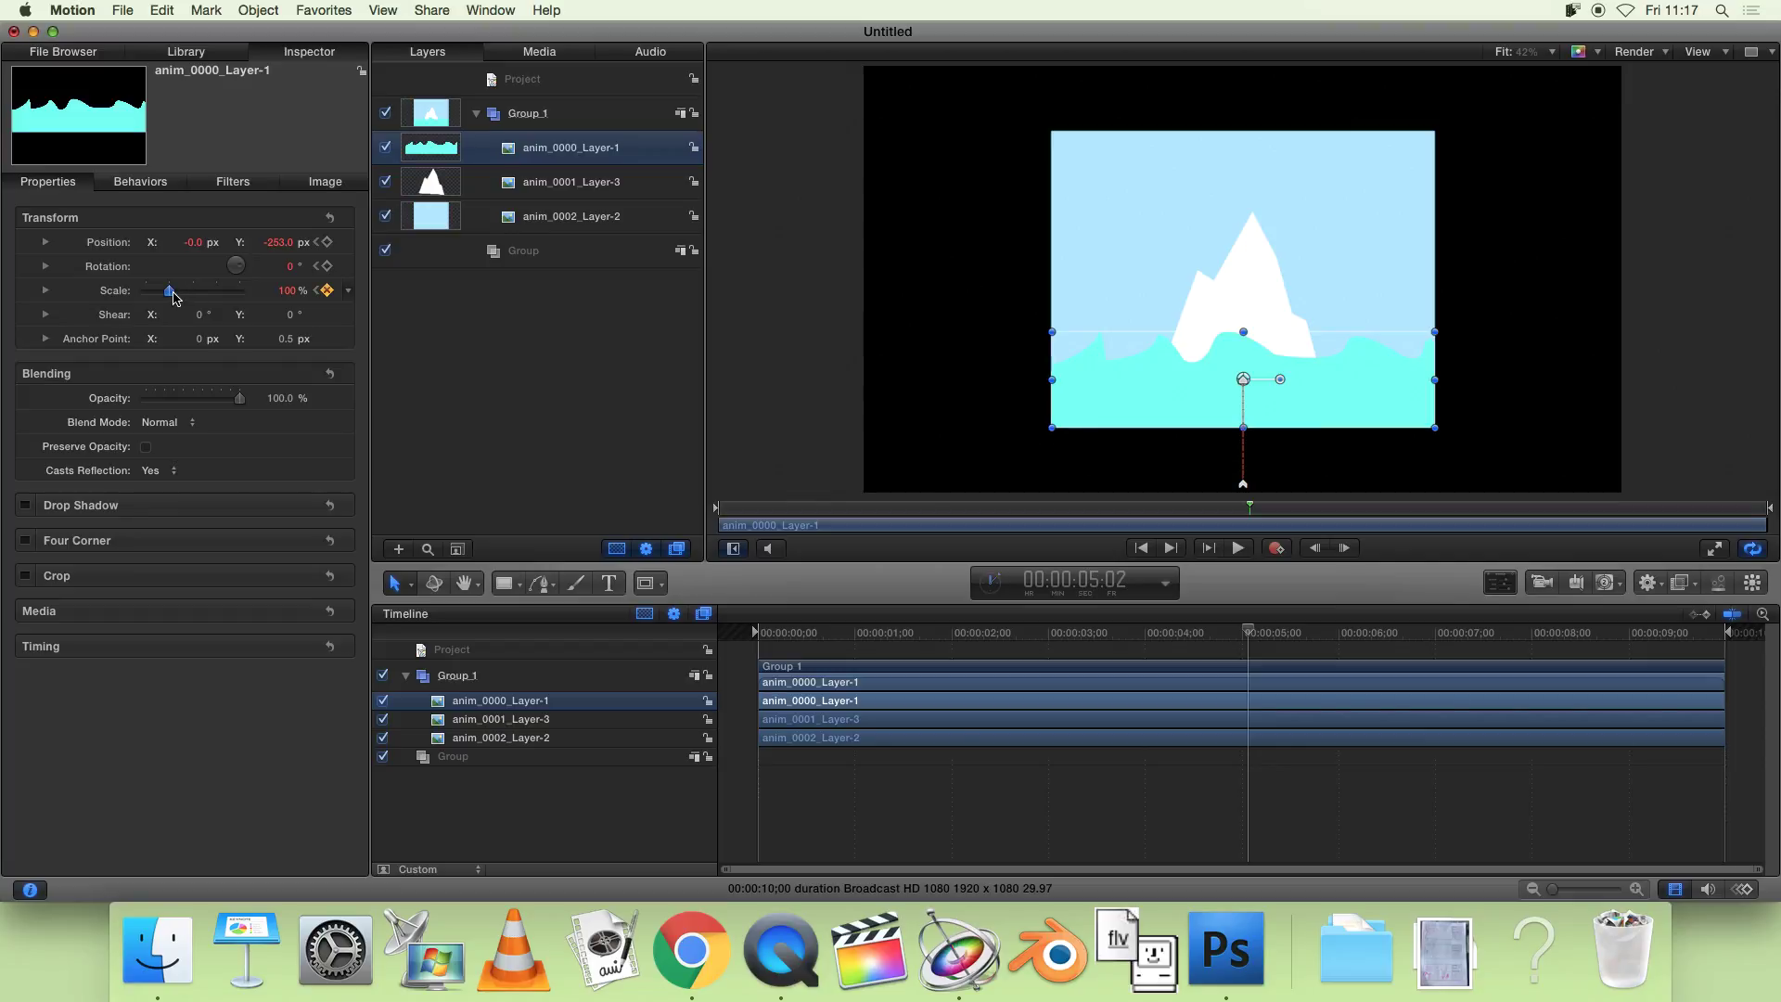
pyautogui.moveTo(172, 291); pyautogui.dragTo(240, 322)
pyautogui.moveTo(1249, 633); pyautogui.dragTo(1380, 633)
pyautogui.moveTo(170, 292); pyautogui.dragTo(168, 292)
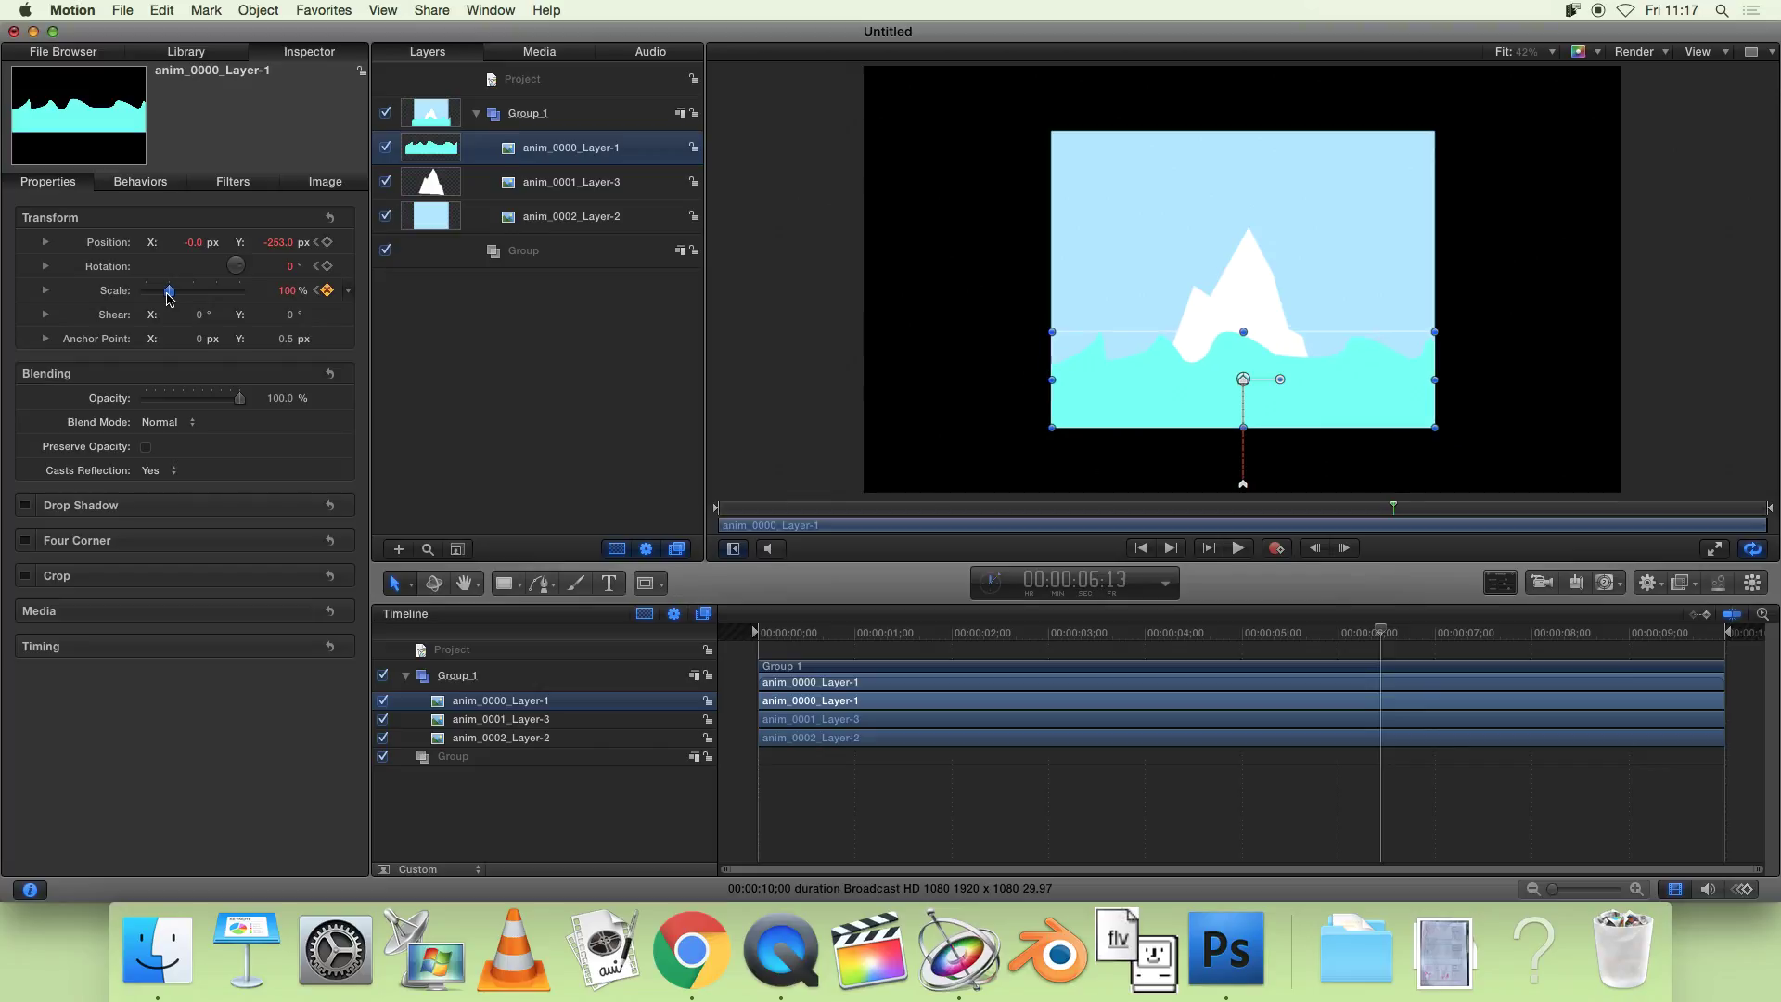
# Key the water's Scale at 108% near 8 seconds, 100% near 9, and 111% at the last frame.
pyautogui.moveTo(1506, 629); pyautogui.dragTo(1529, 640)
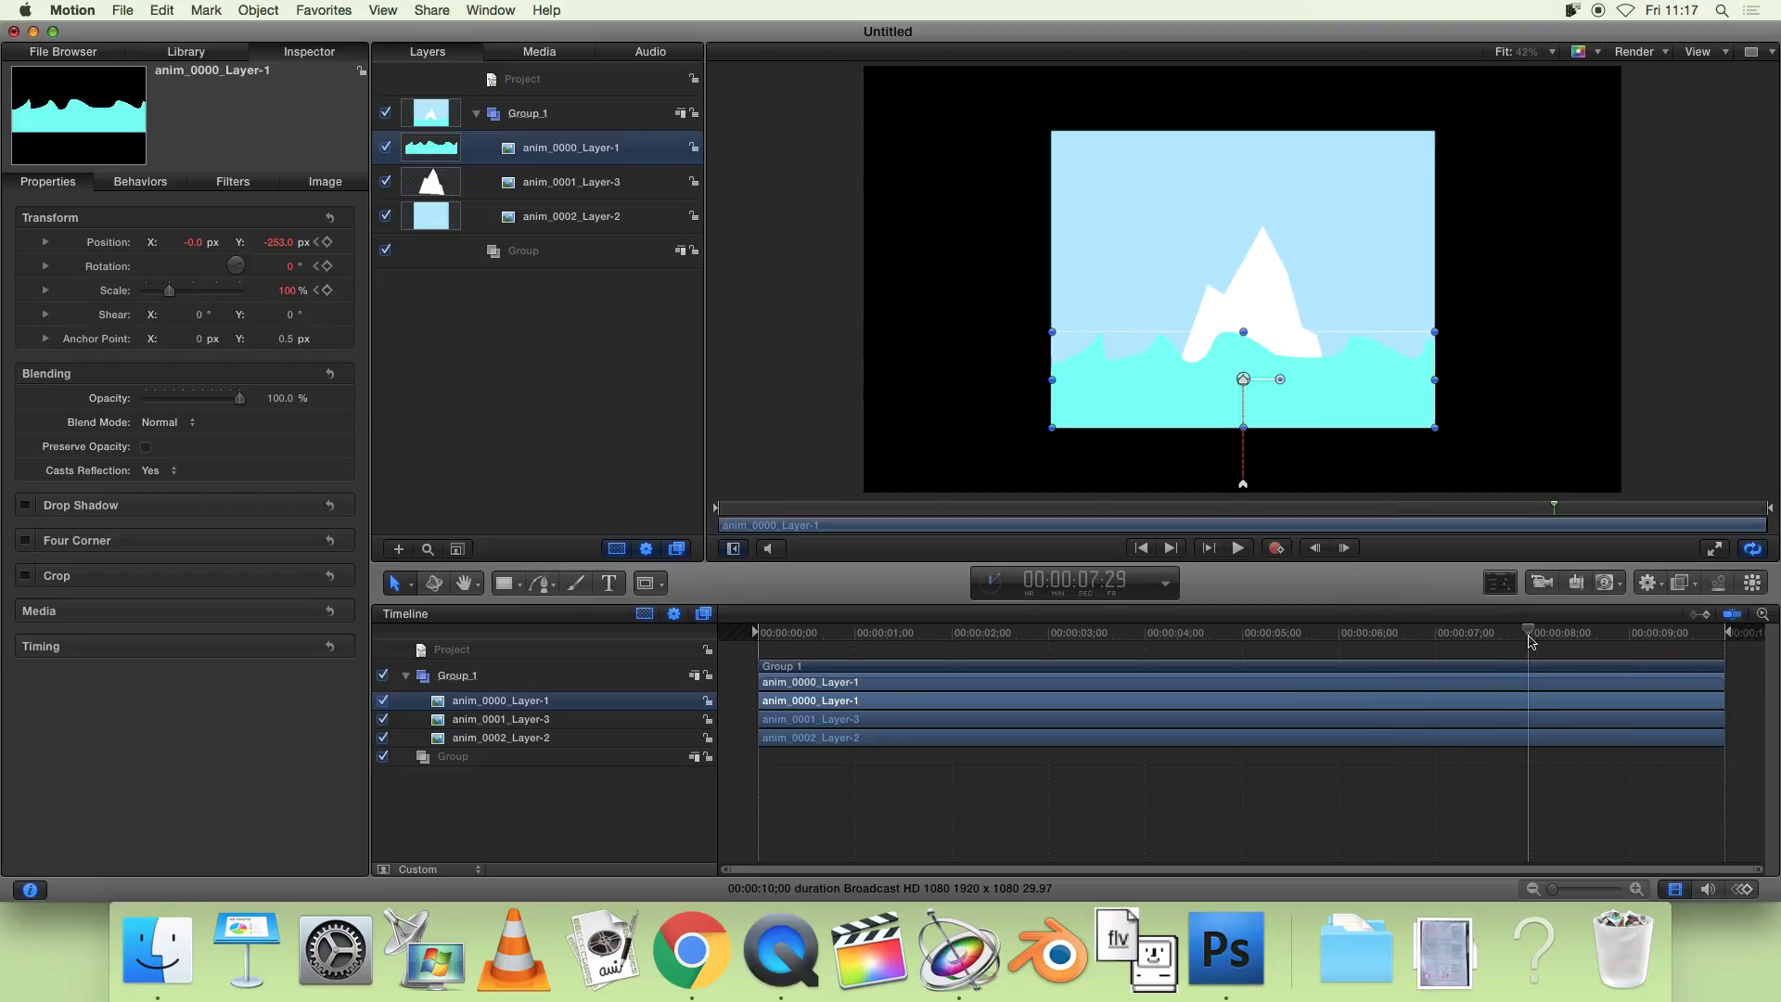
pyautogui.moveTo(171, 293); pyautogui.dragTo(173, 293)
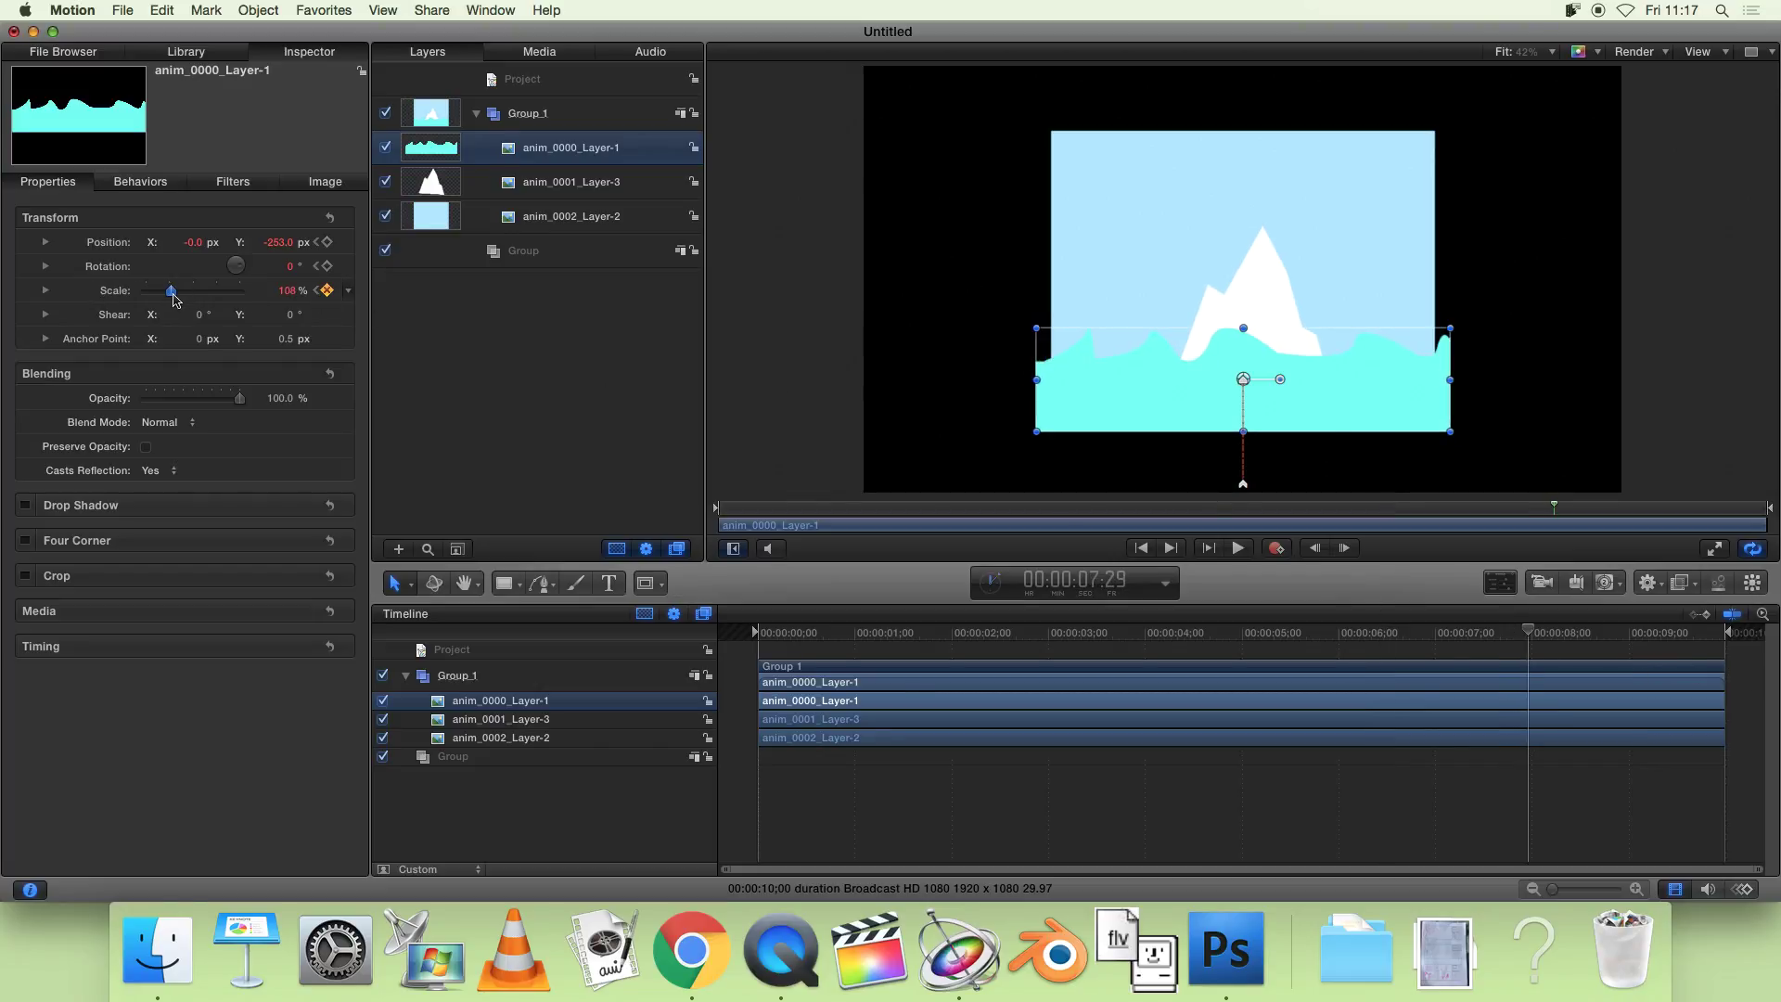
pyautogui.moveTo(1566, 646); pyautogui.dragTo(1667, 640)
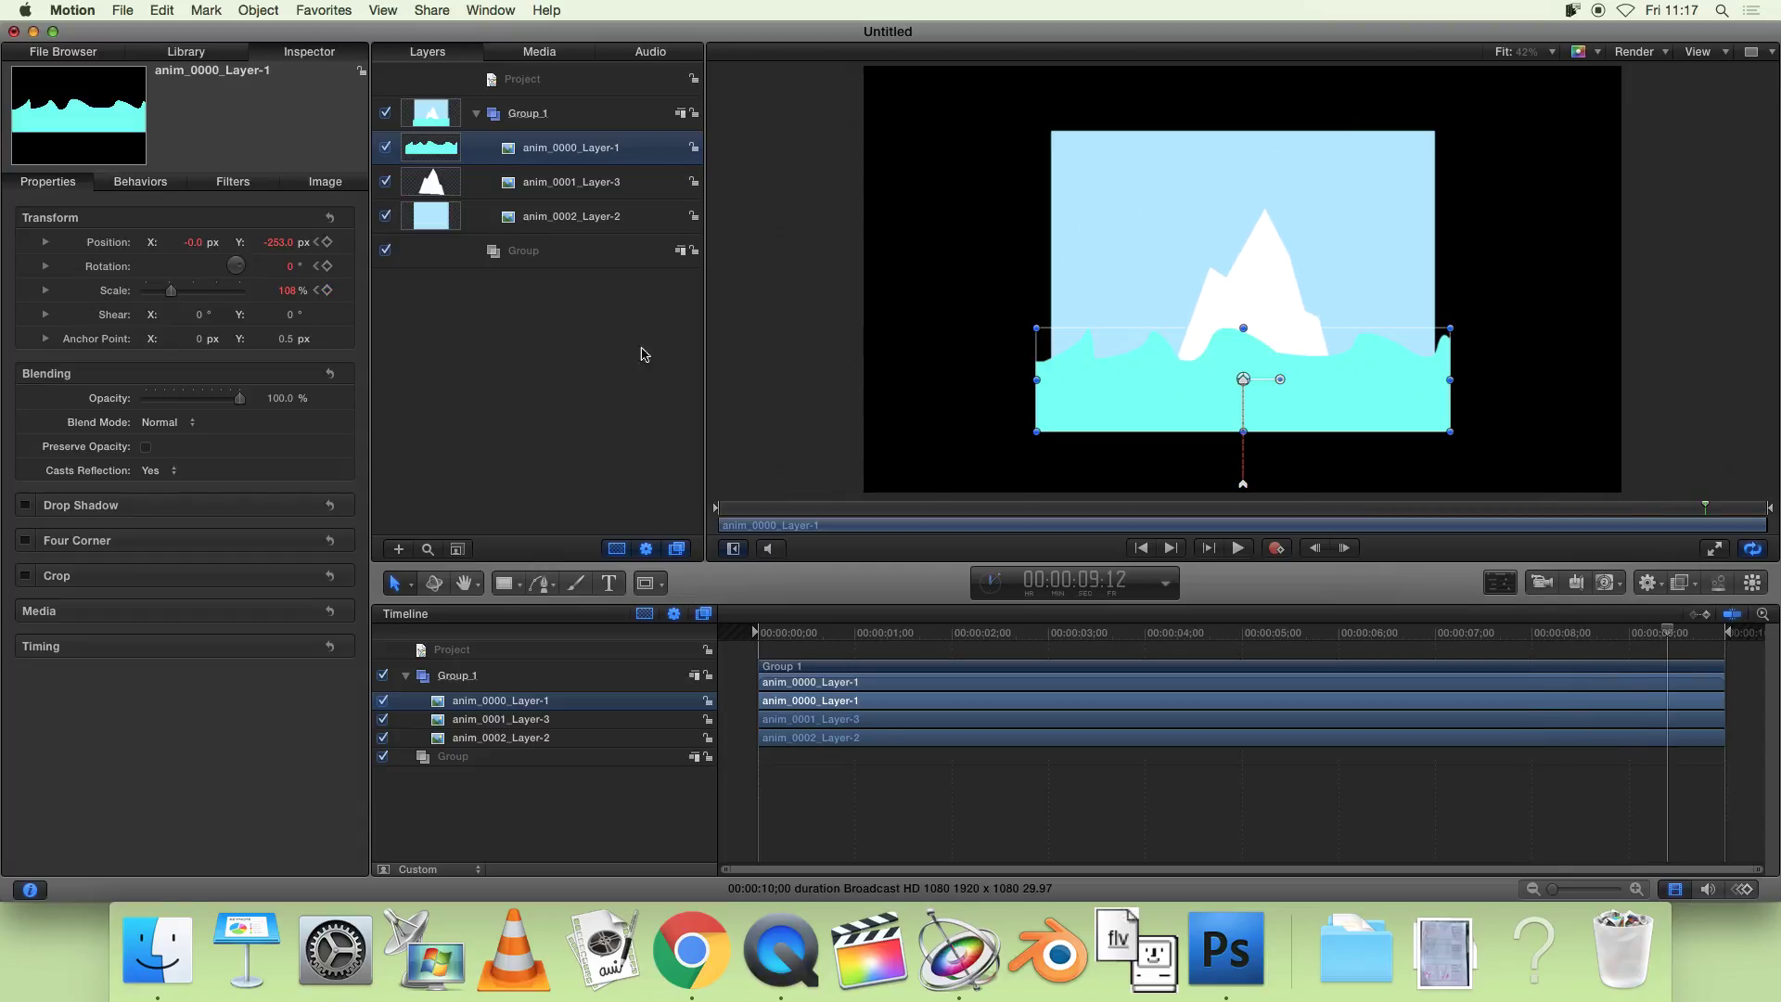
pyautogui.moveTo(172, 297); pyautogui.dragTo(172, 297)
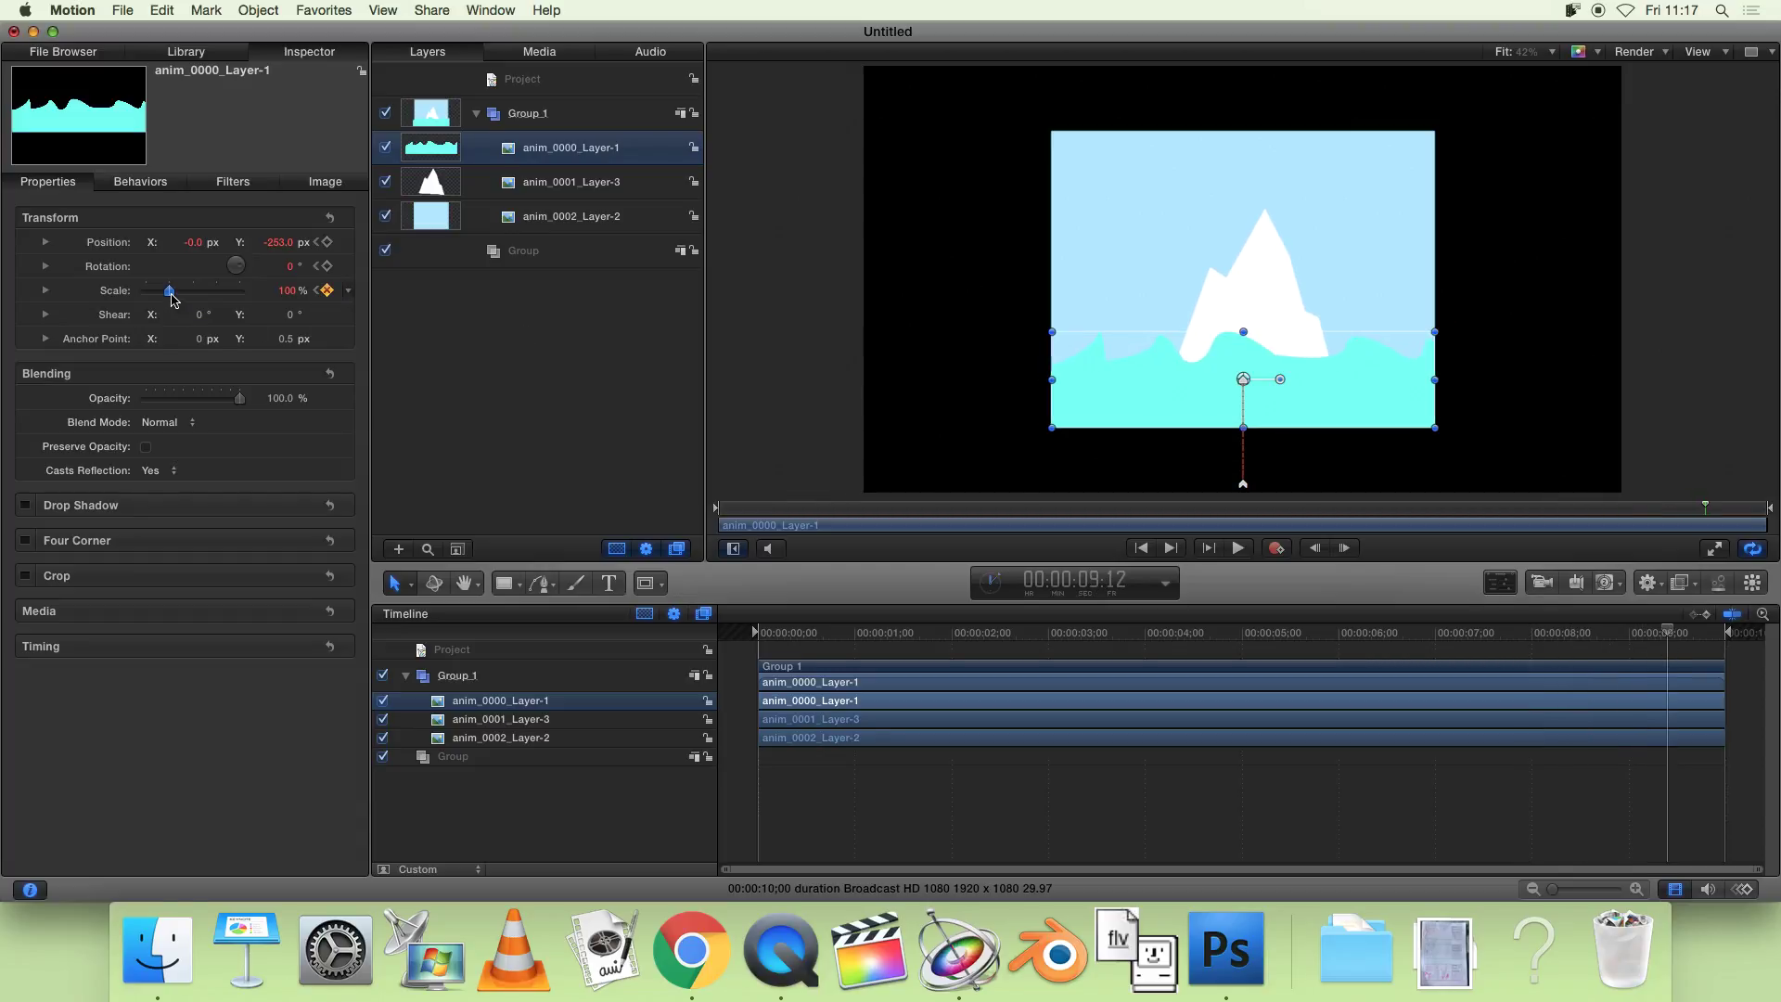
pyautogui.click(1721, 634)
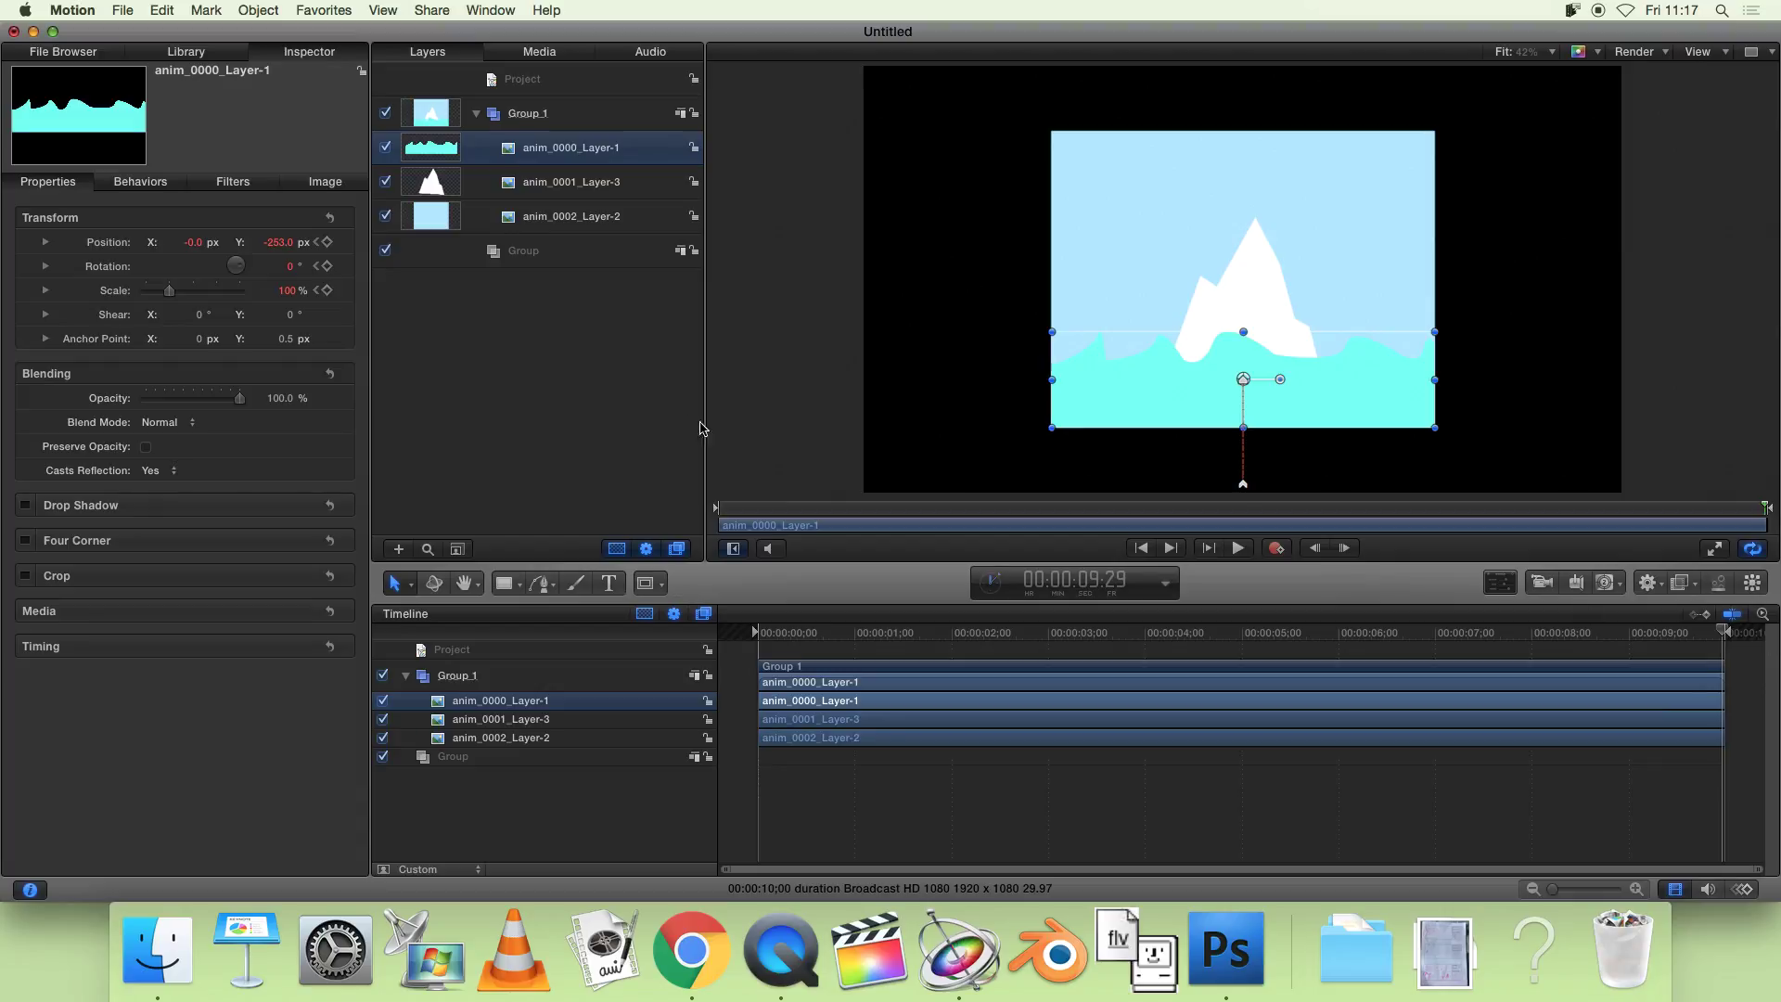
pyautogui.moveTo(172, 297); pyautogui.dragTo(175, 297)
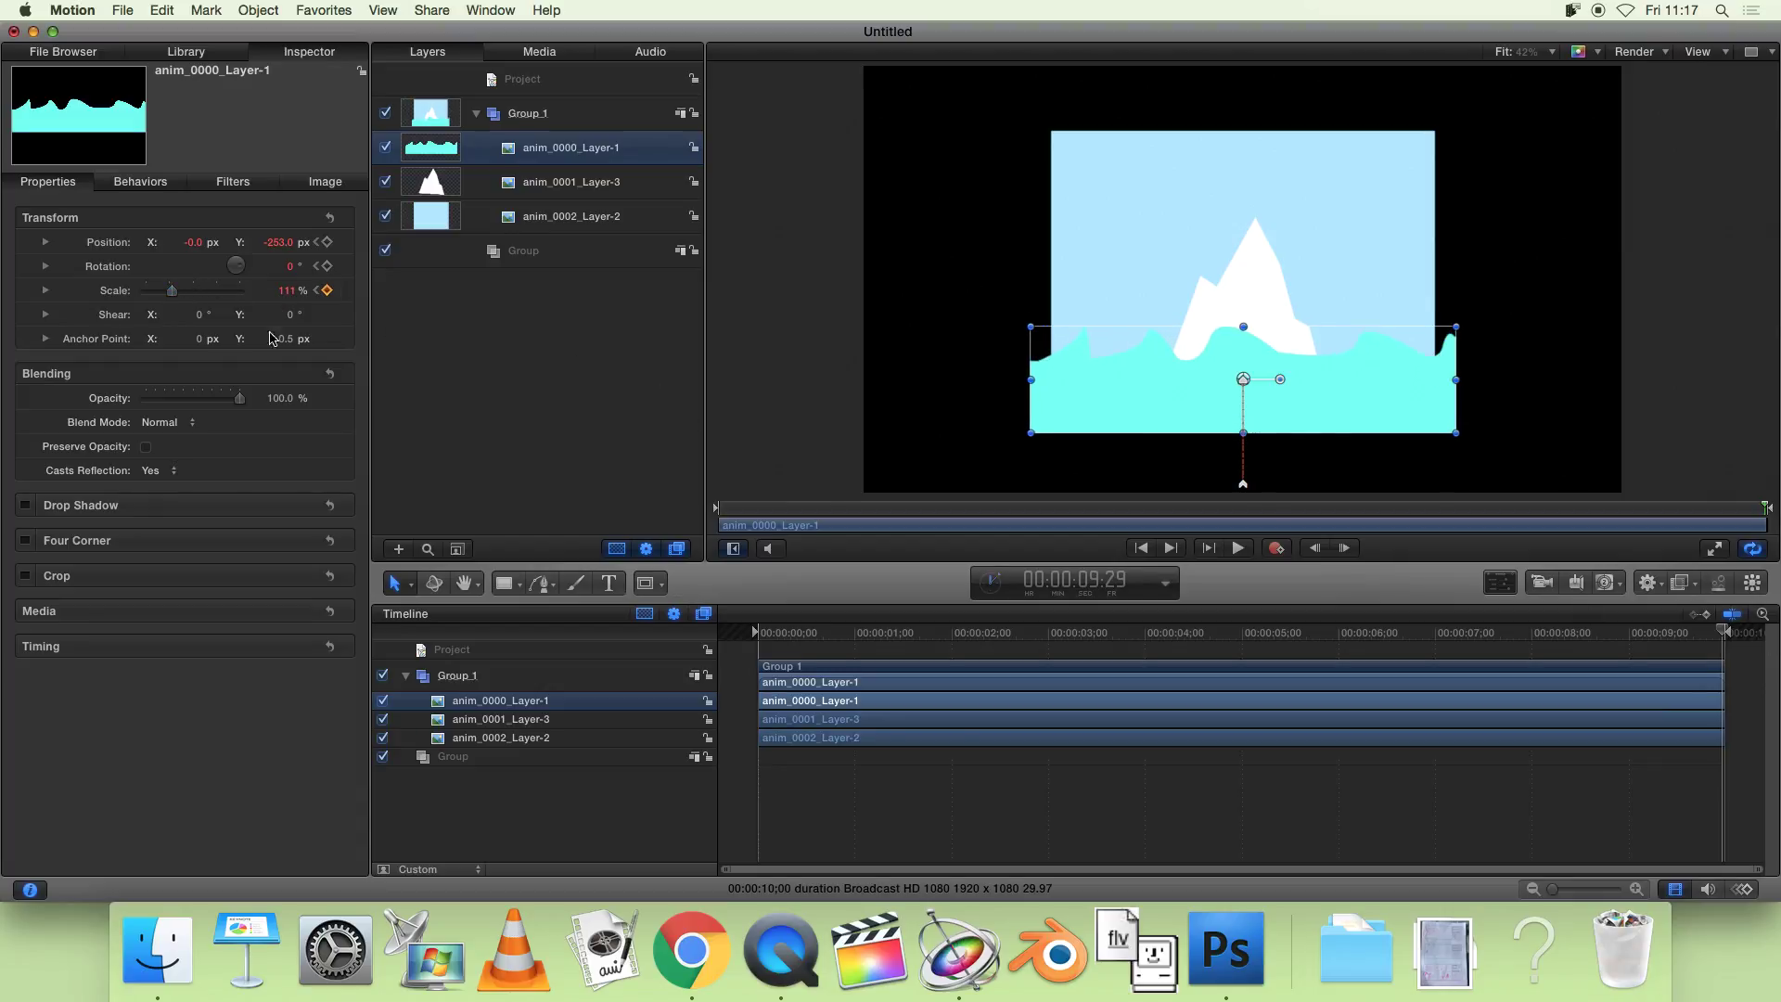
pyautogui.click(1116, 795)
pyautogui.click(771, 634)
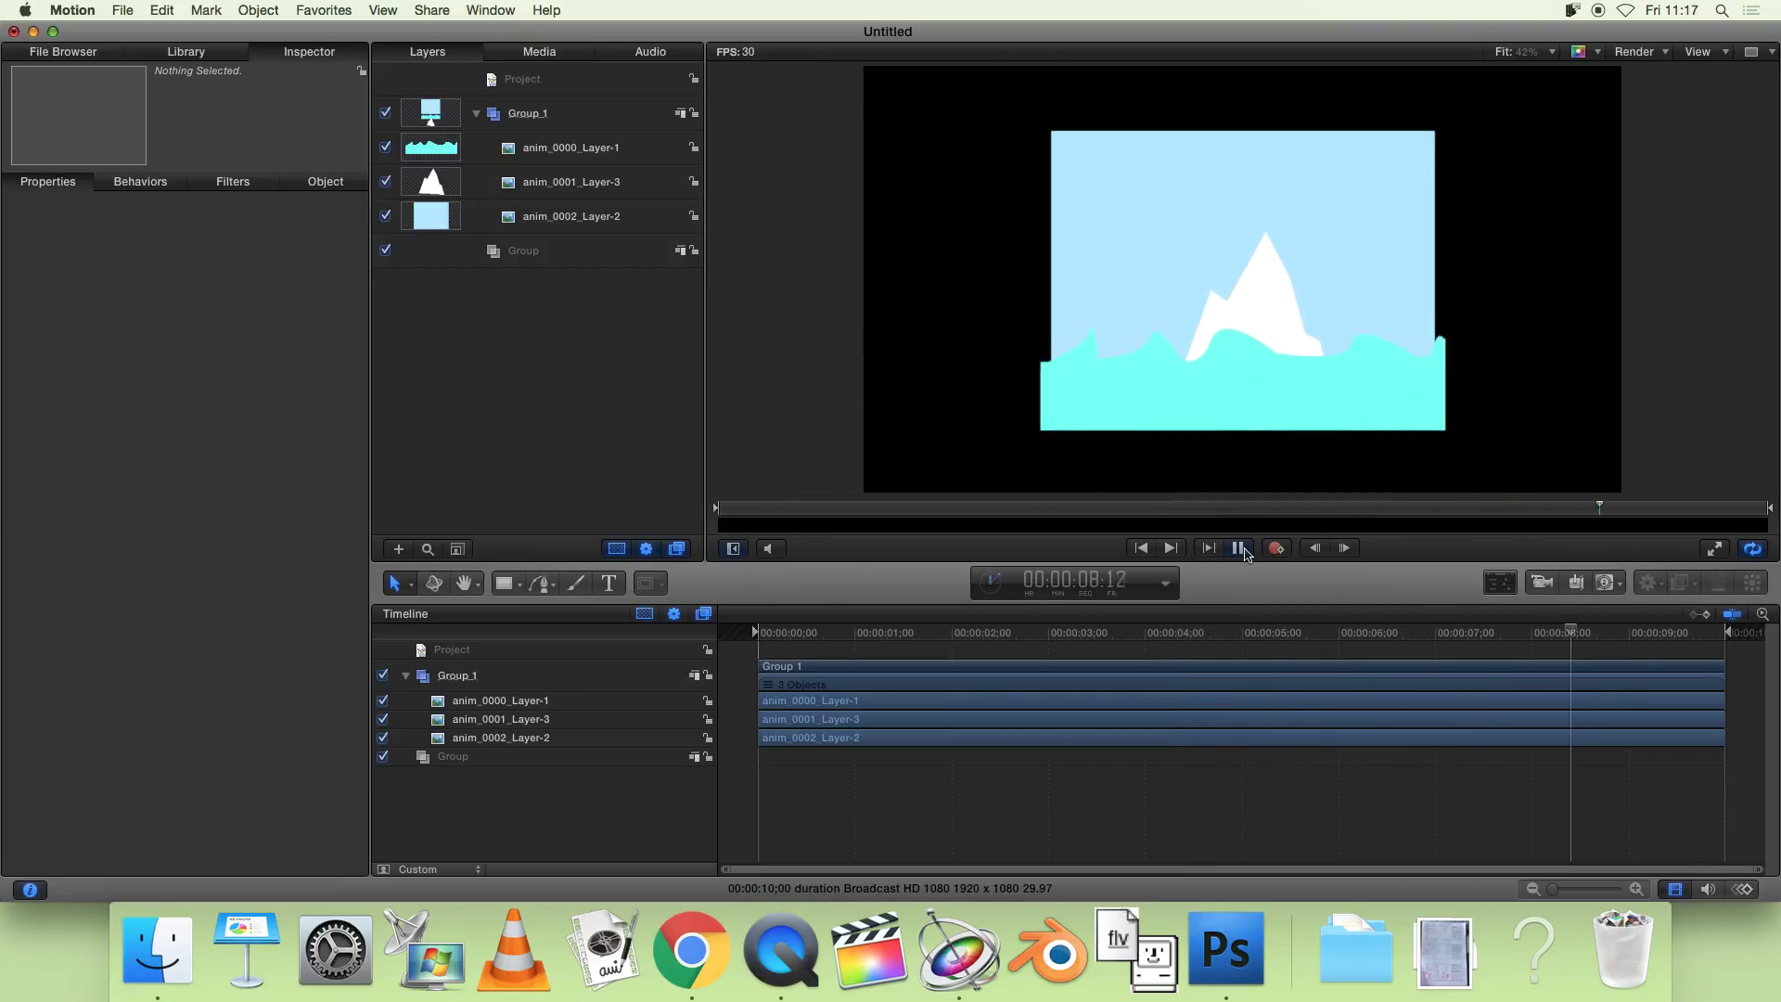
# Stop playback and delete the water layer's Position keyframe at 3 seconds.
pyautogui.click(1240, 548)
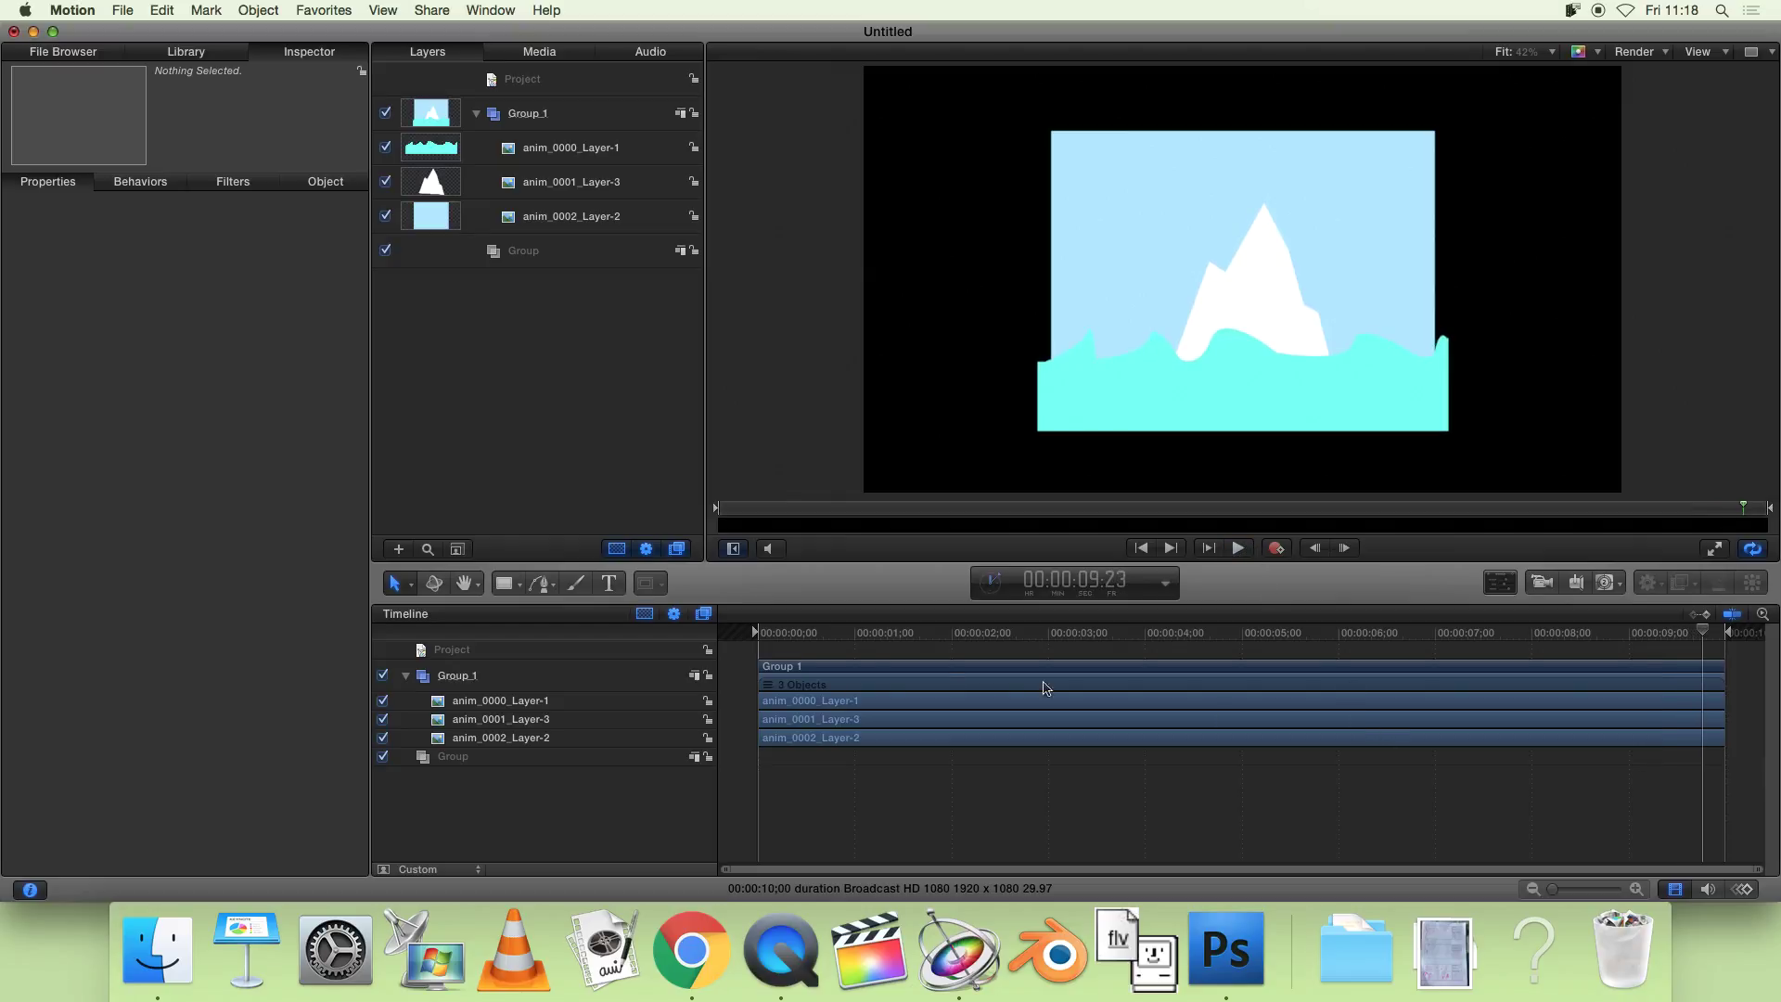
pyautogui.moveTo(861, 639); pyautogui.dragTo(753, 658)
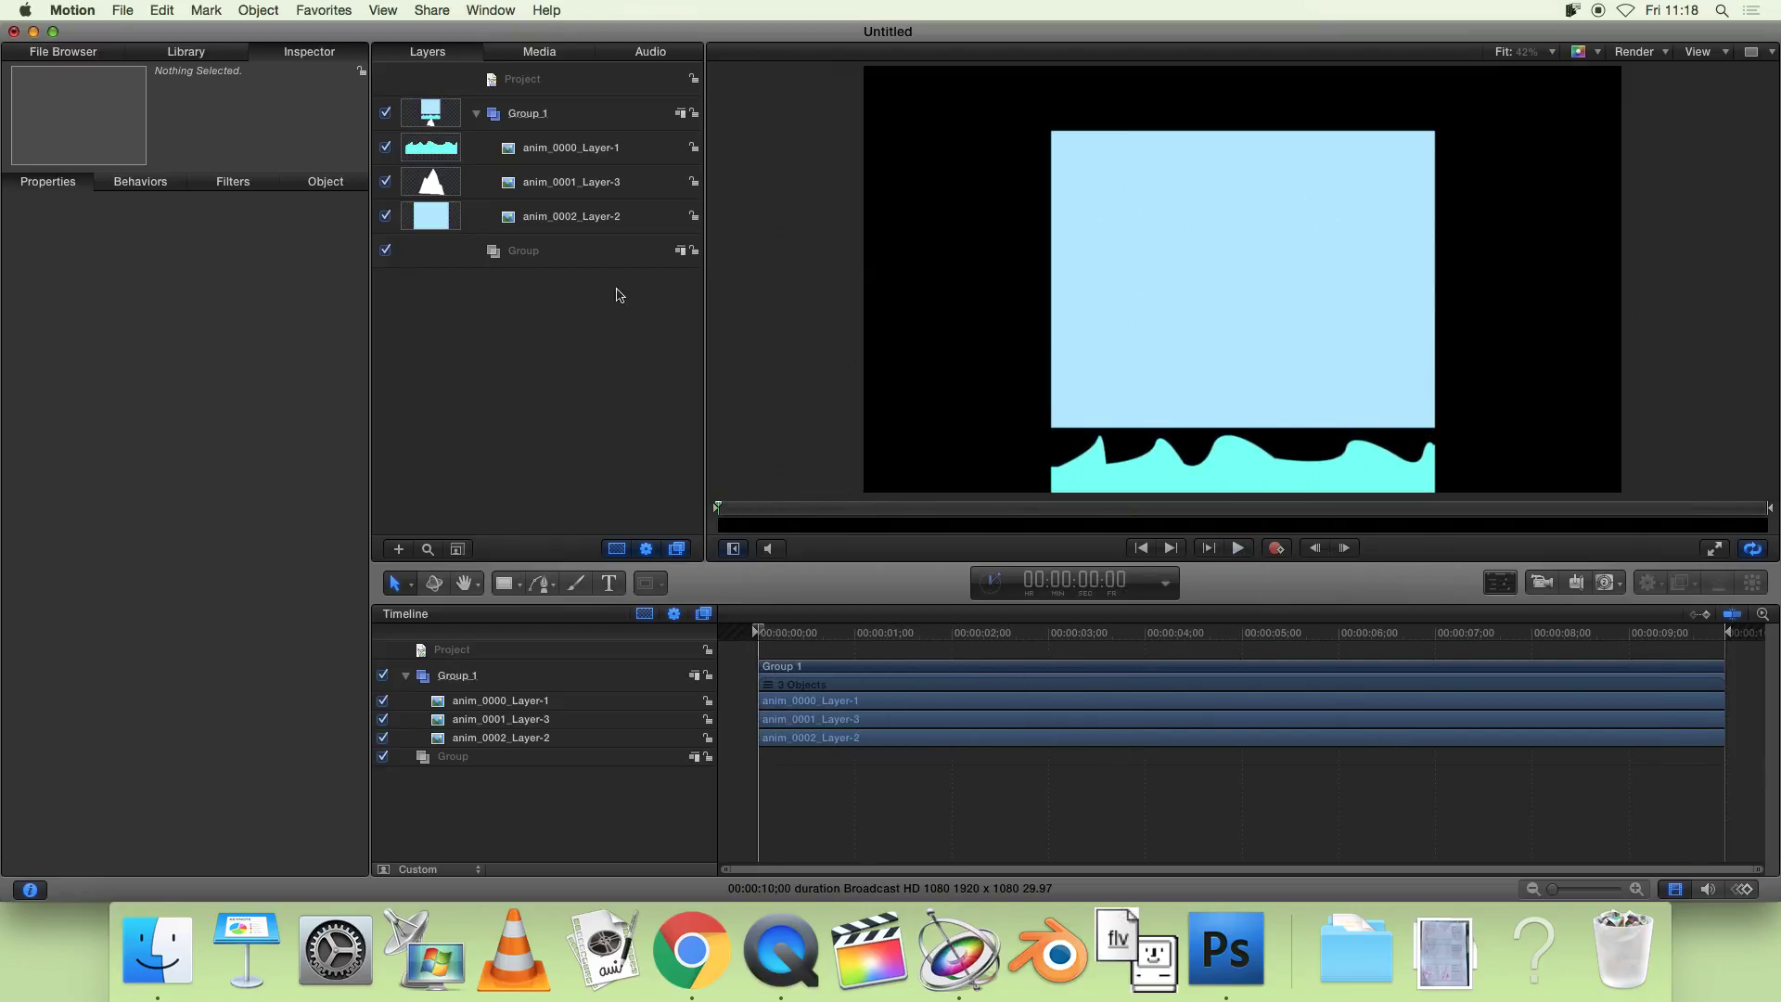
pyautogui.click(591, 156)
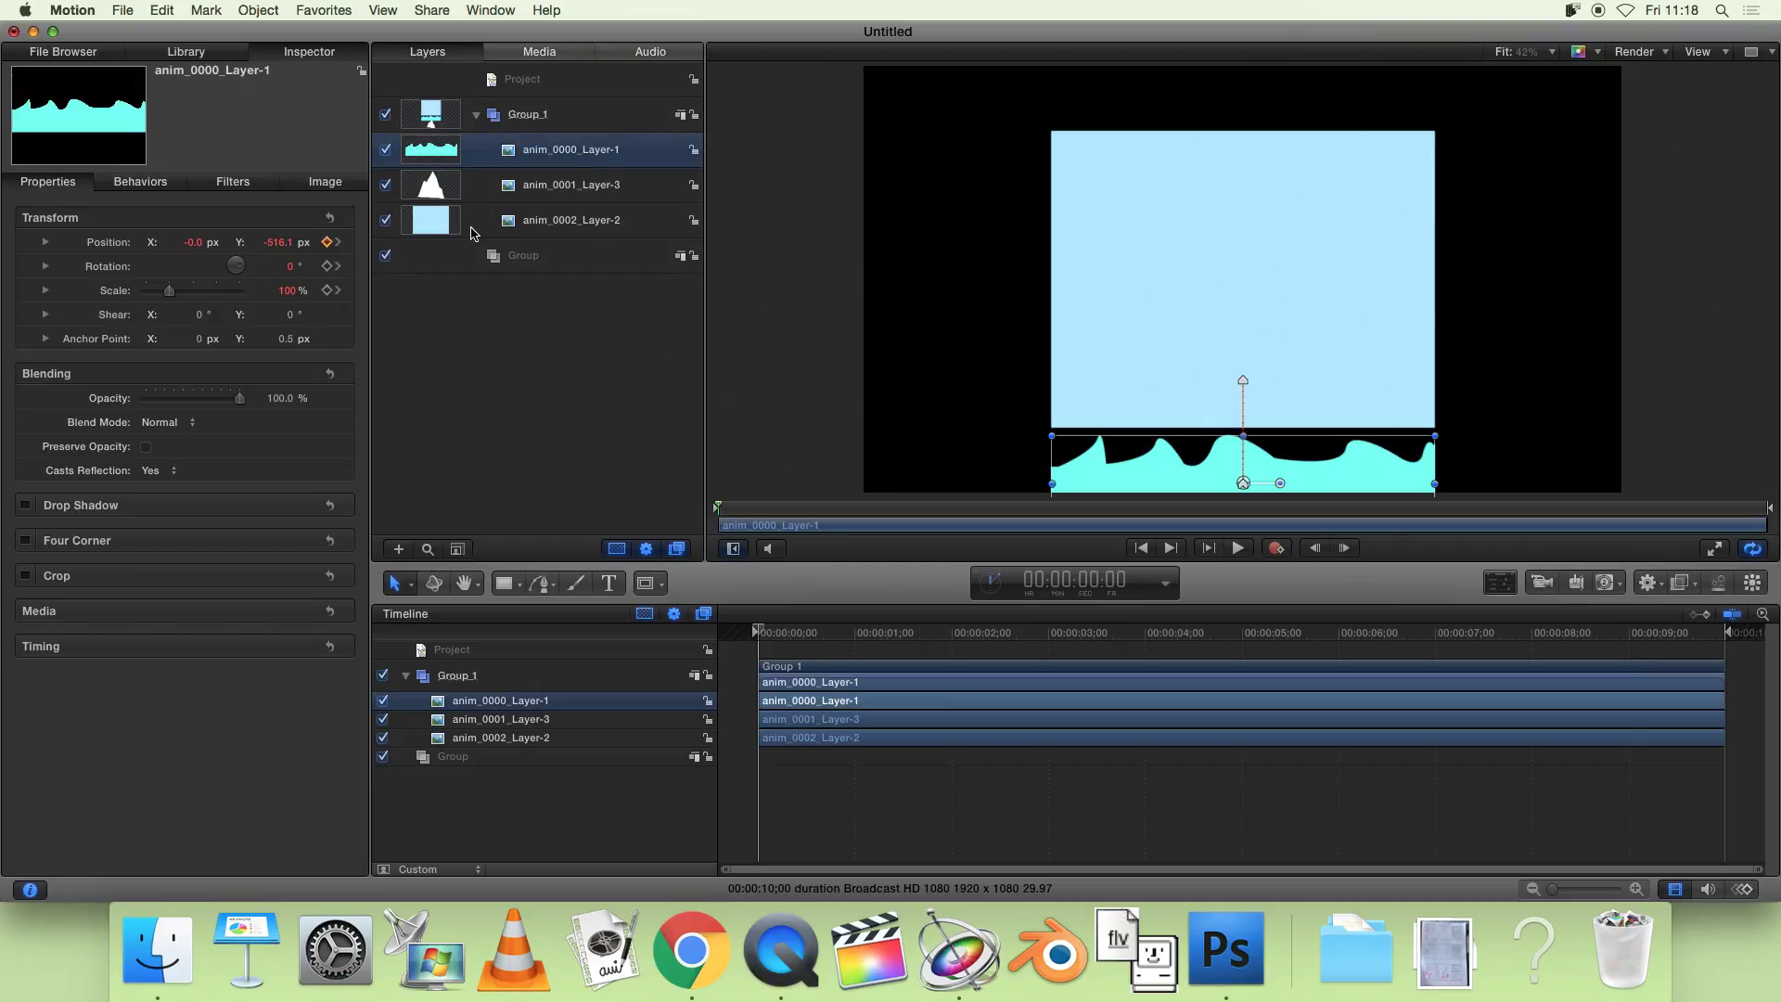
pyautogui.click(339, 243)
pyautogui.press('Escape')
pyautogui.click(337, 243)
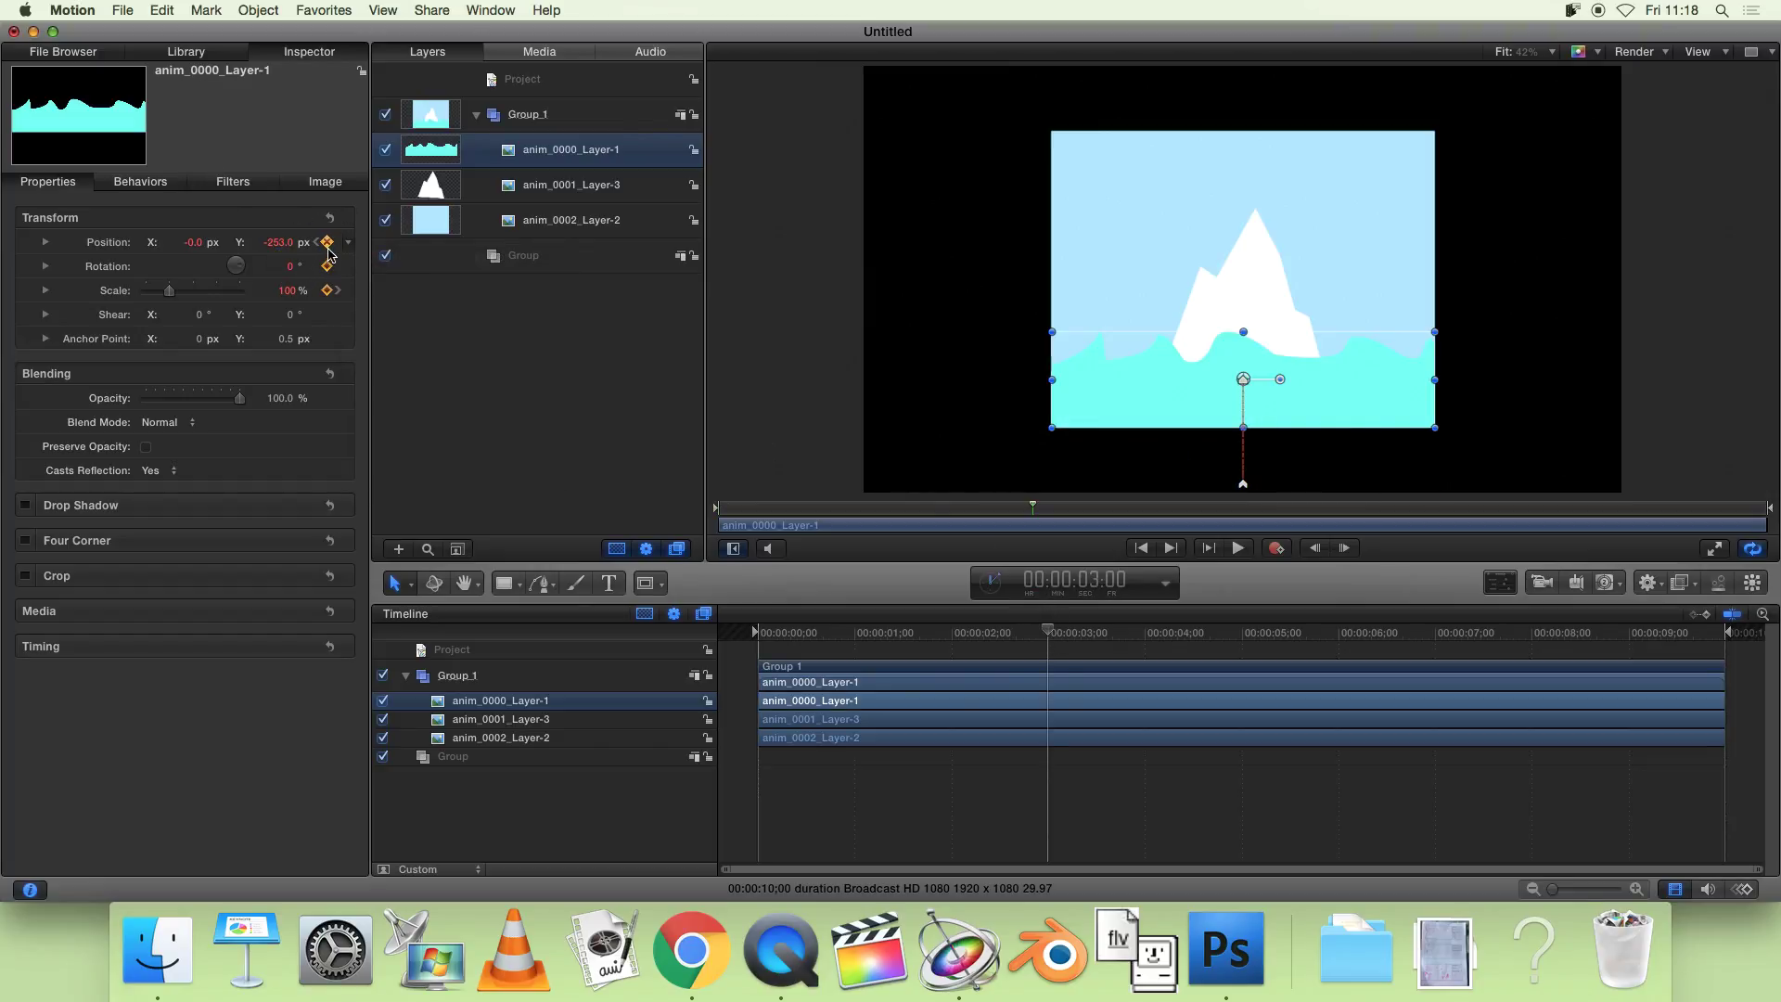
pyautogui.click(328, 243)
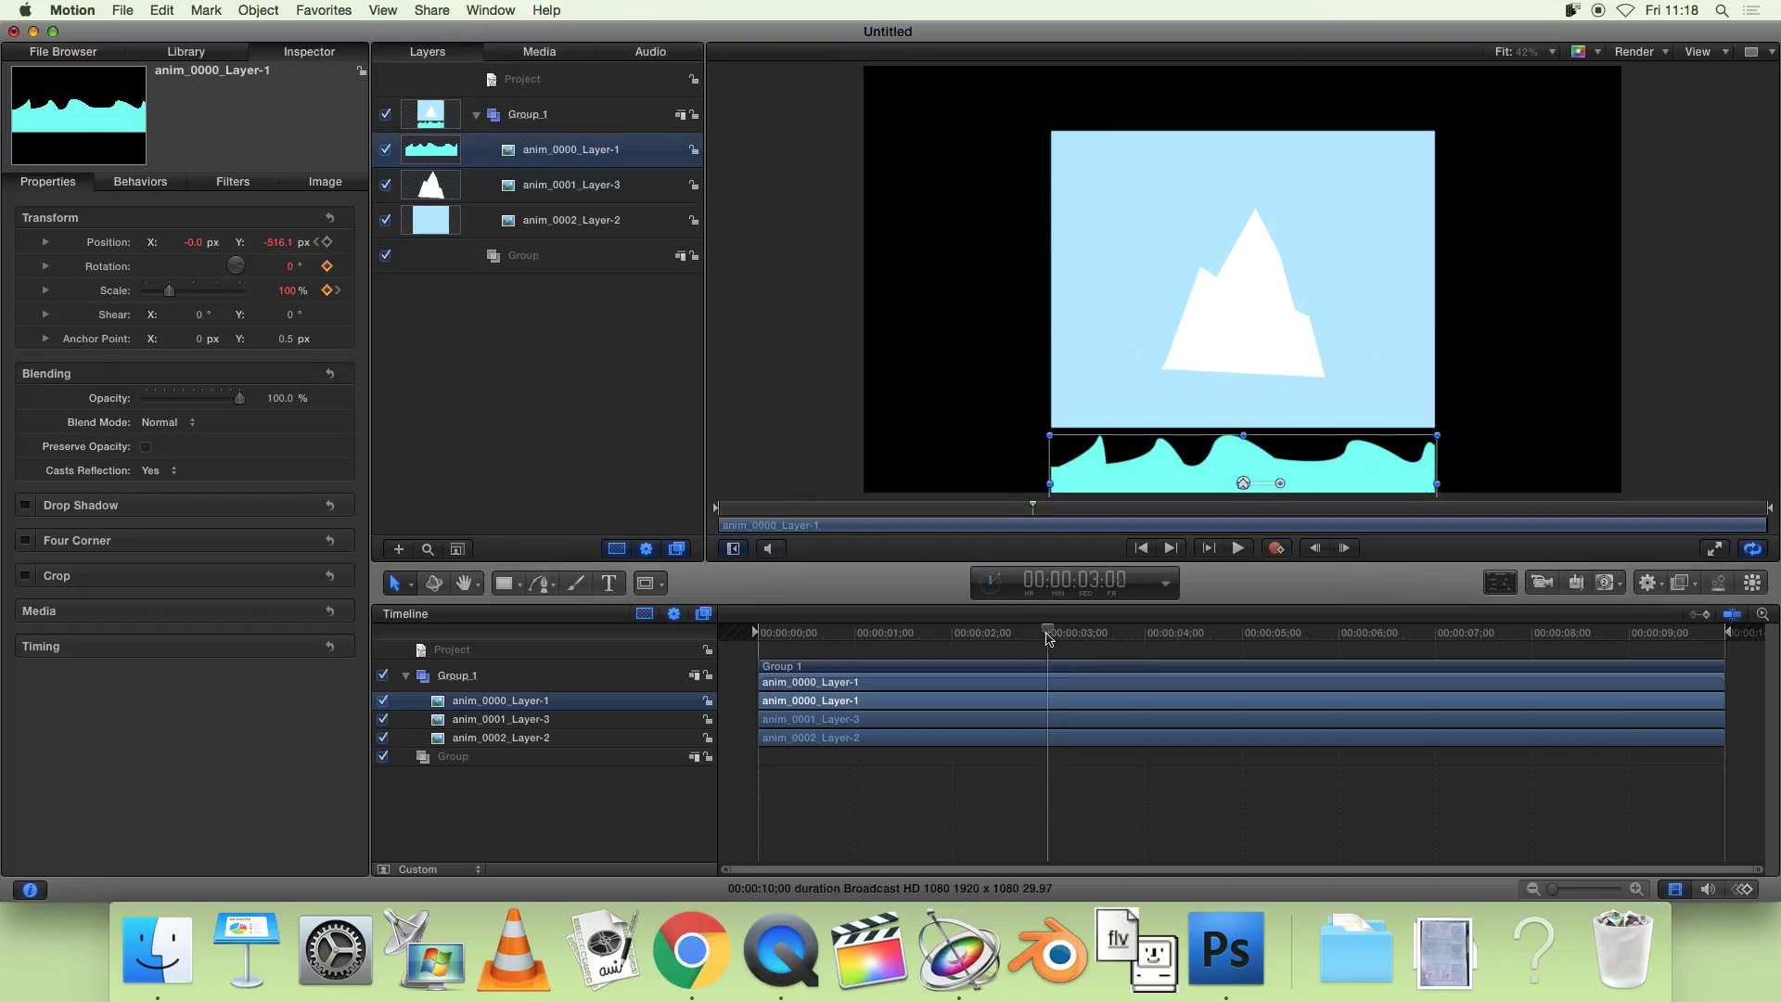
# At about 1:09, raise the water to its final place at Y -253, then rewind to the start.
pyautogui.moveTo(1049, 633); pyautogui.dragTo(884, 644)
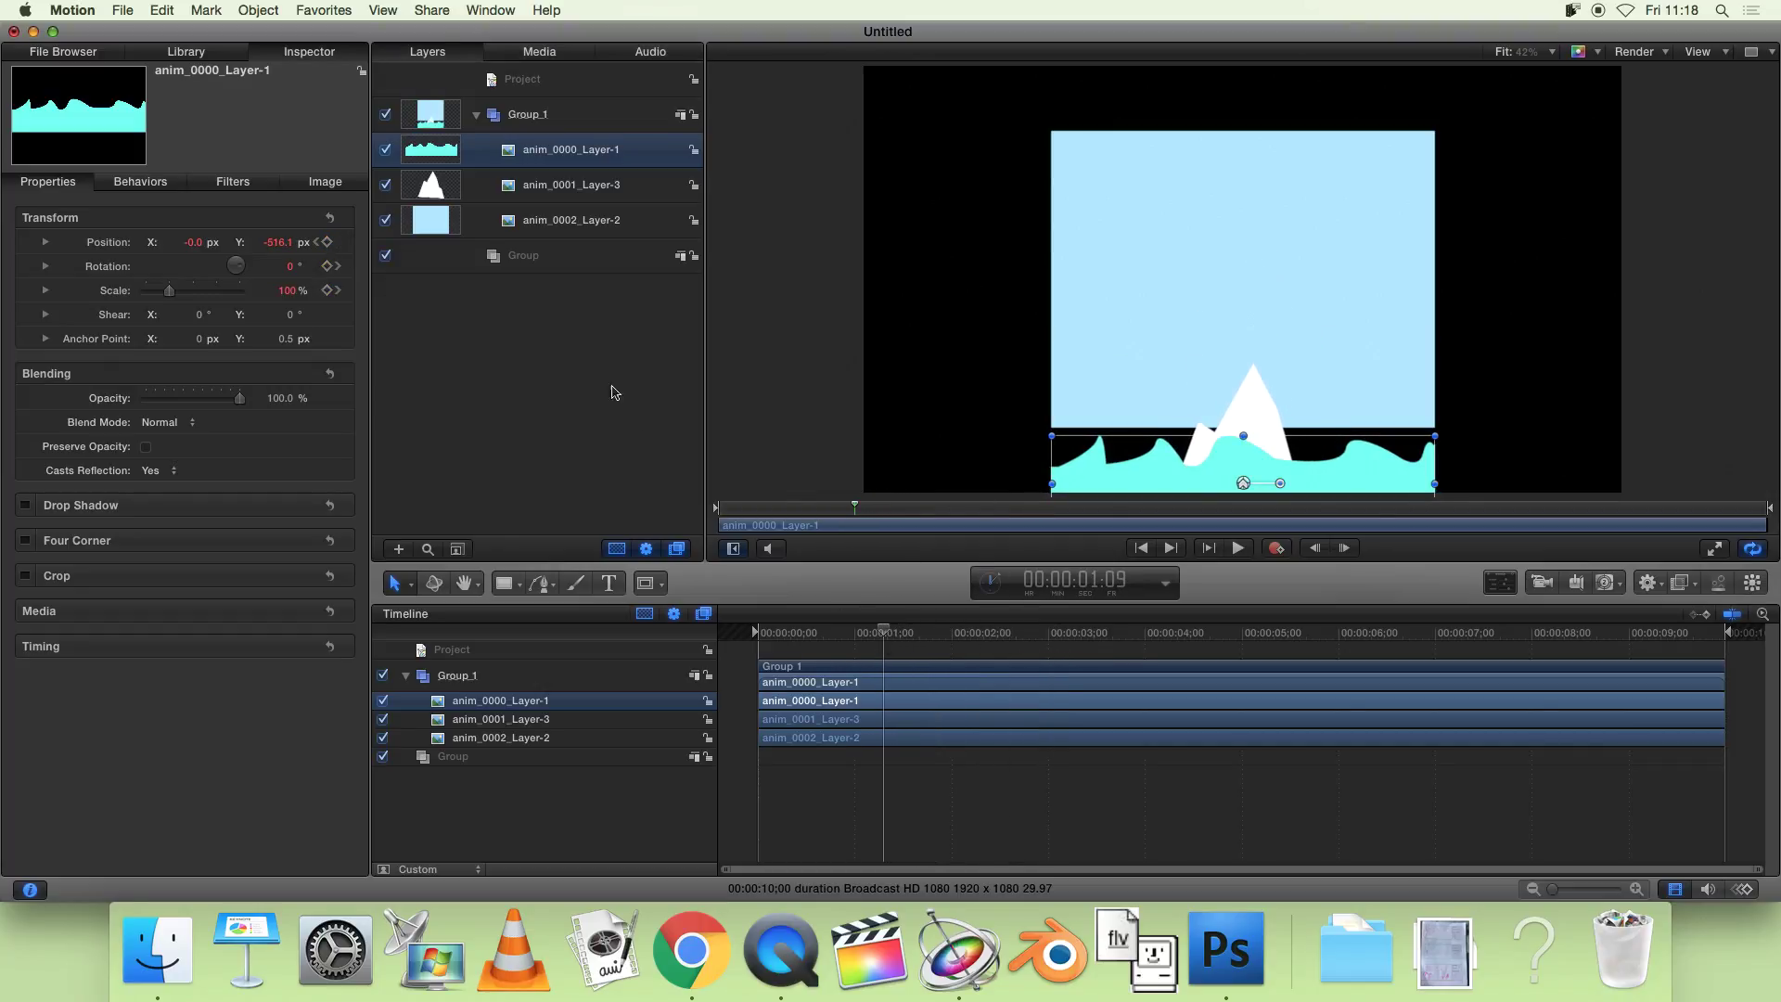
pyautogui.moveTo(1210, 473); pyautogui.dragTo(1205, 376)
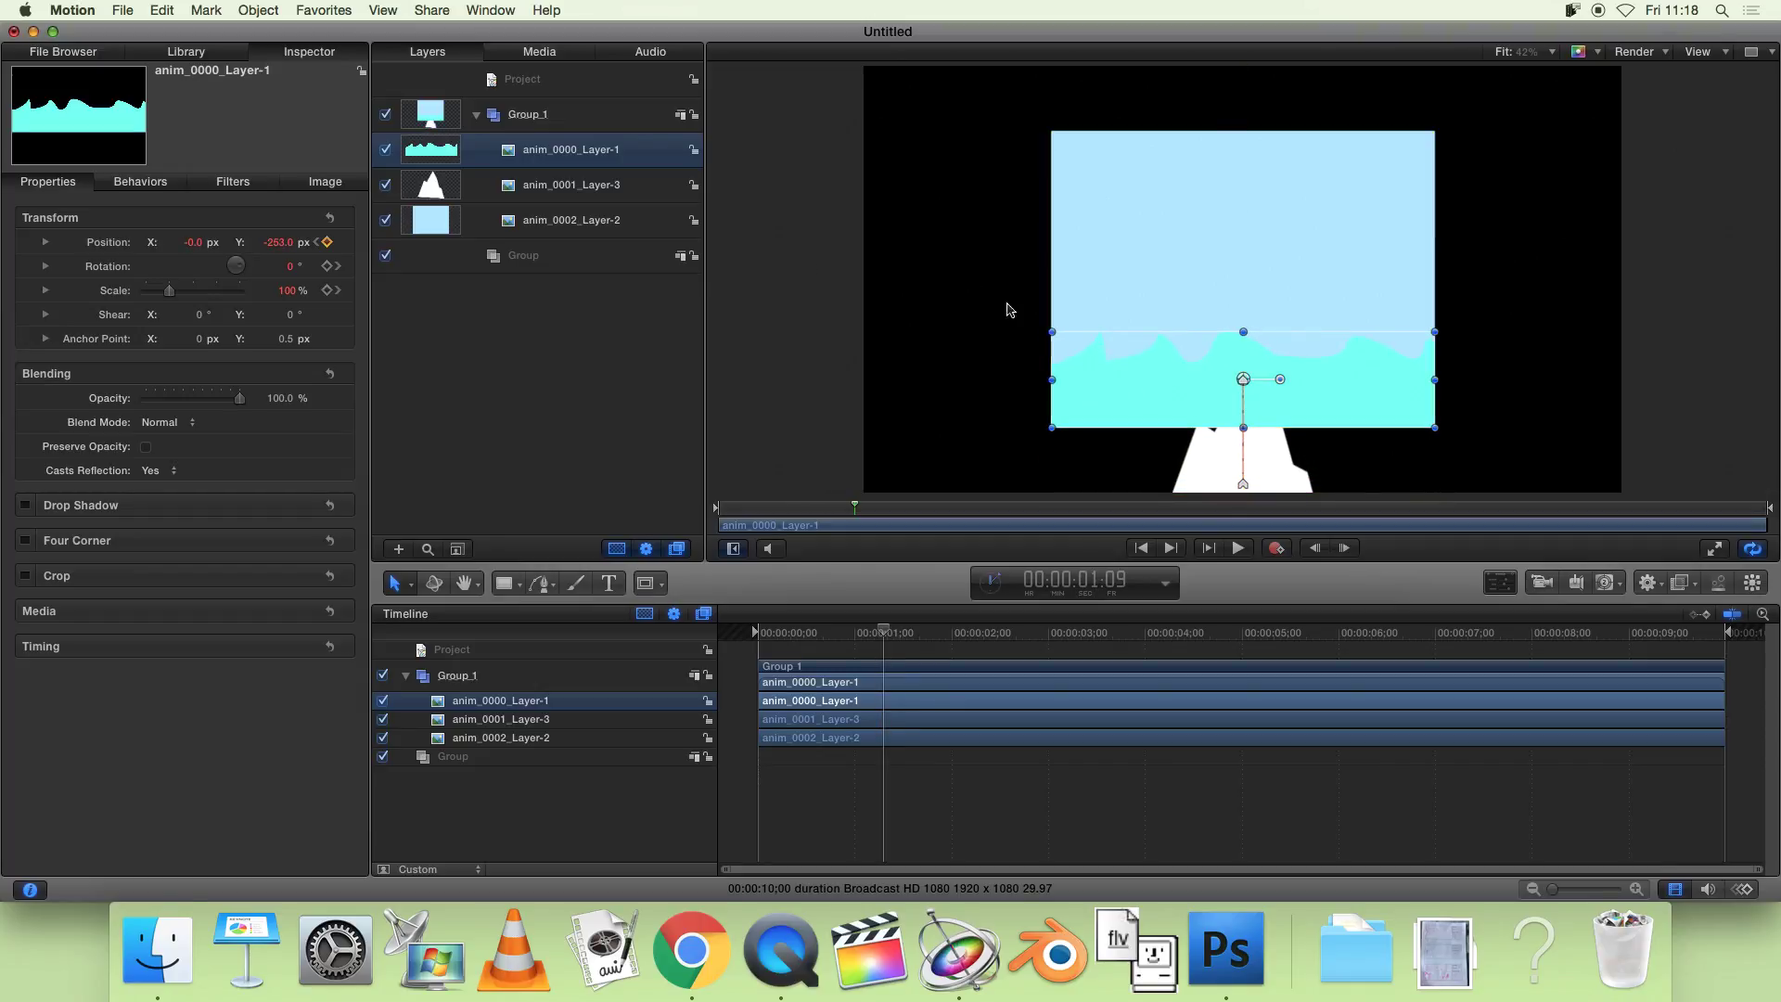
pyautogui.press('Home')
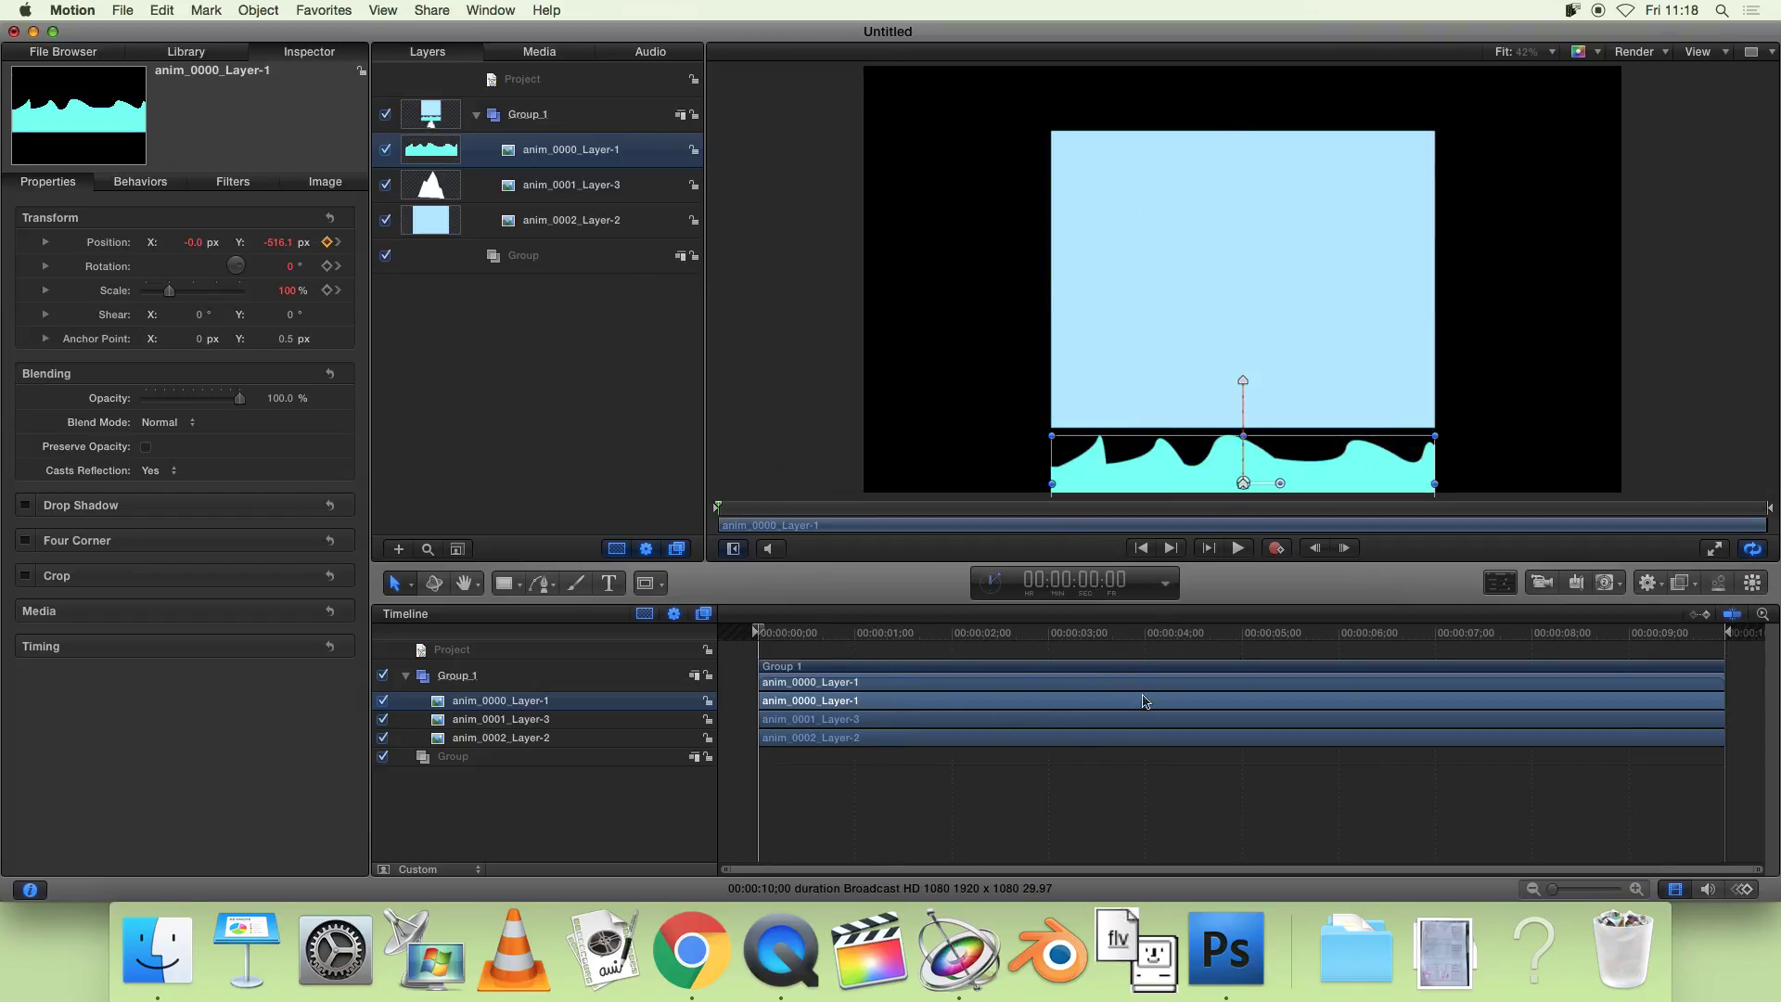
pyautogui.press('shift+super+a')
pyautogui.click(1248, 556)
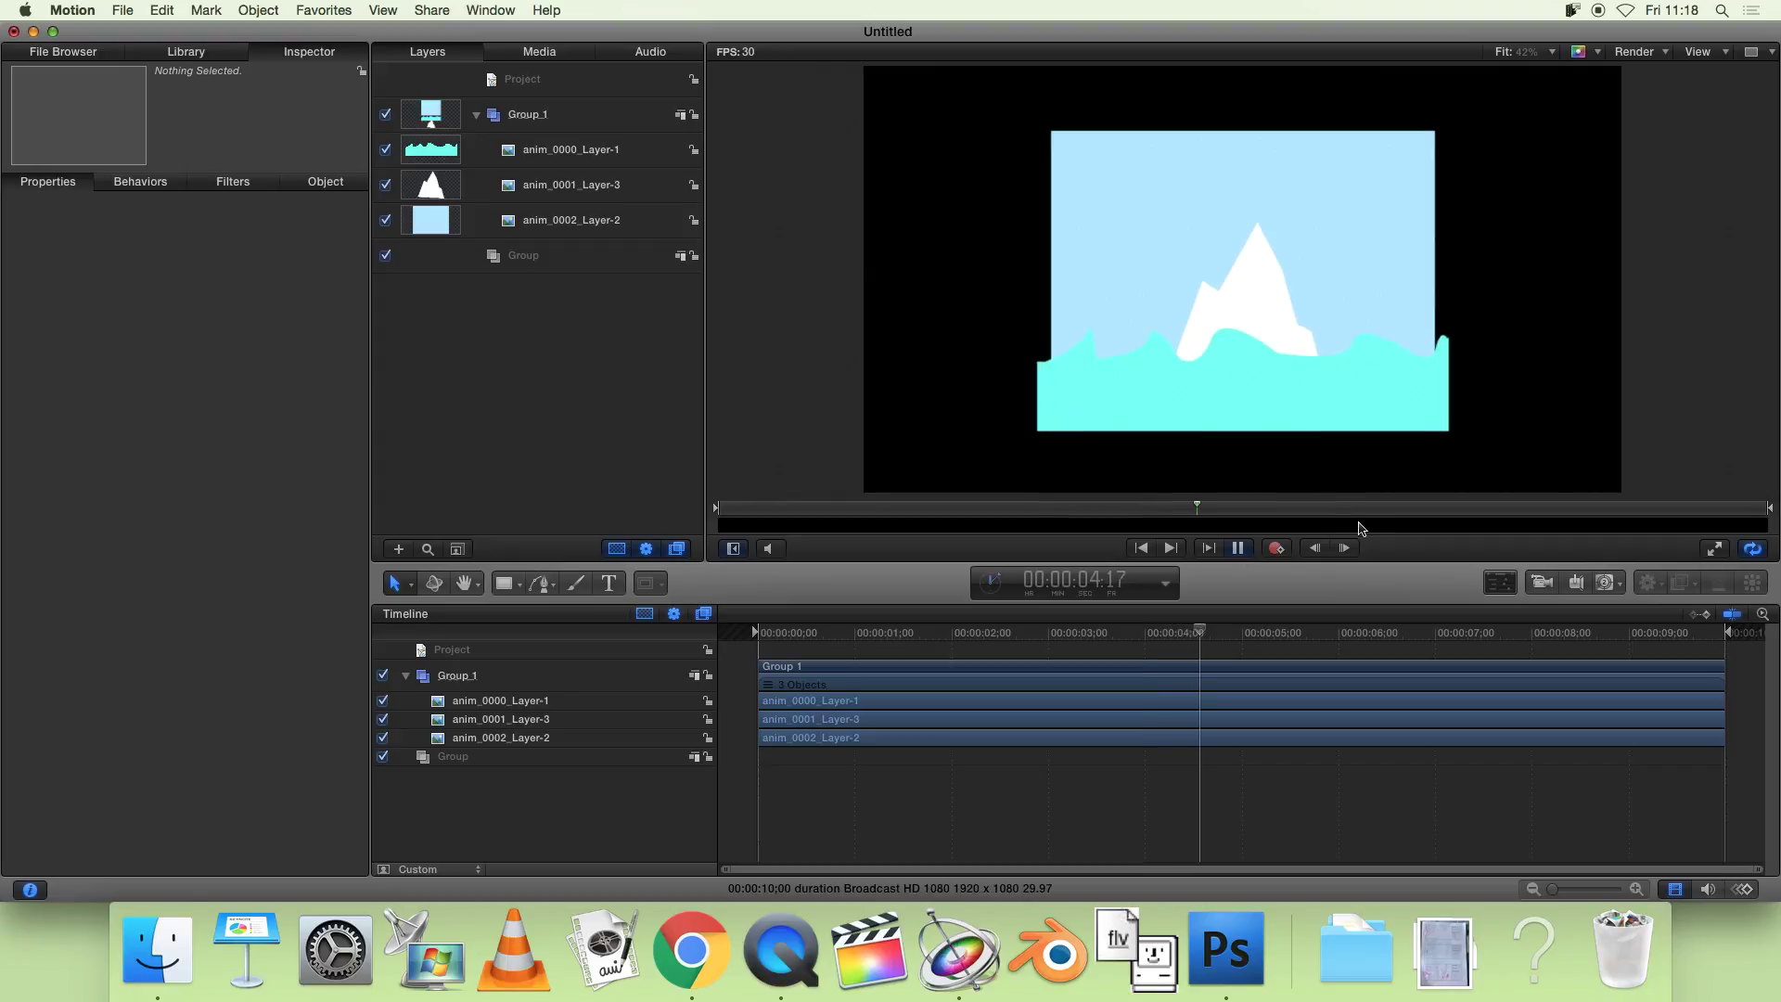
pyautogui.click(1237, 548)
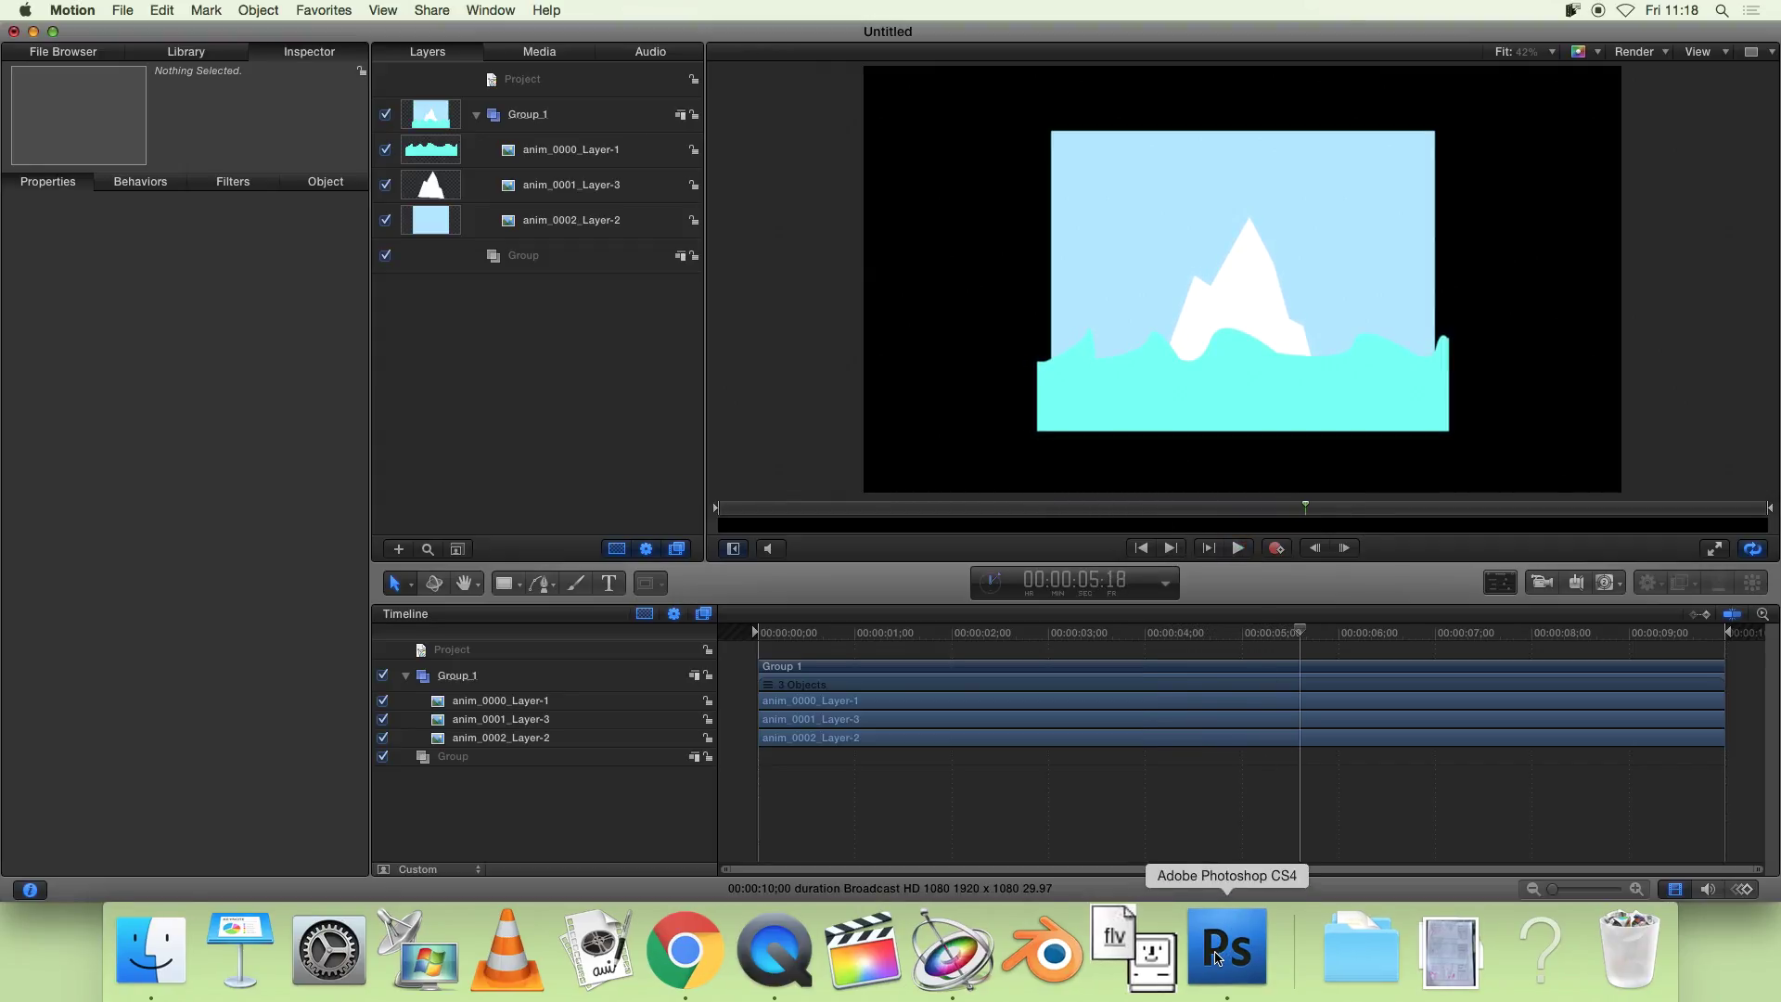